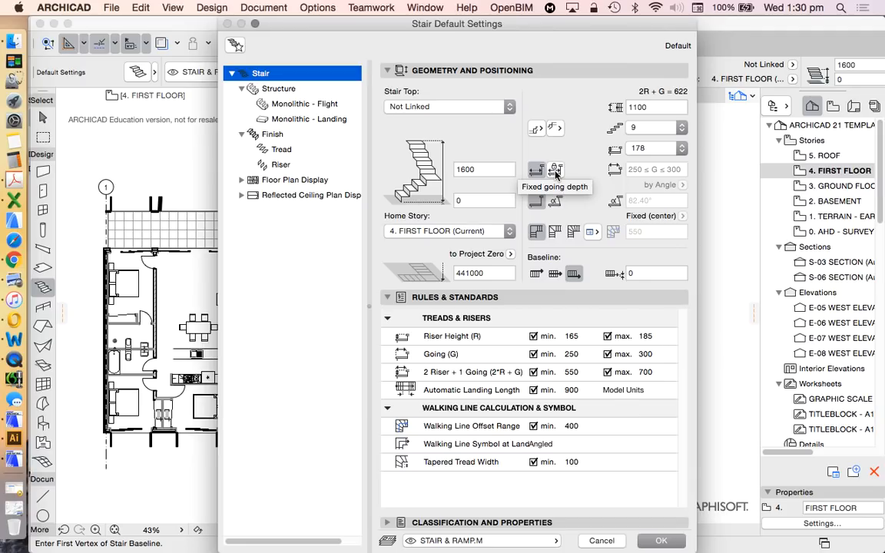
- Review the monolithic flight and landing structure settings, returning to the stair's geometry and rules
{"action": "left_click", "coordinate": [263, 88]}
{"action": "left_click", "coordinate": [282, 106]}
{"action": "left_click", "coordinate": [258, 73]}
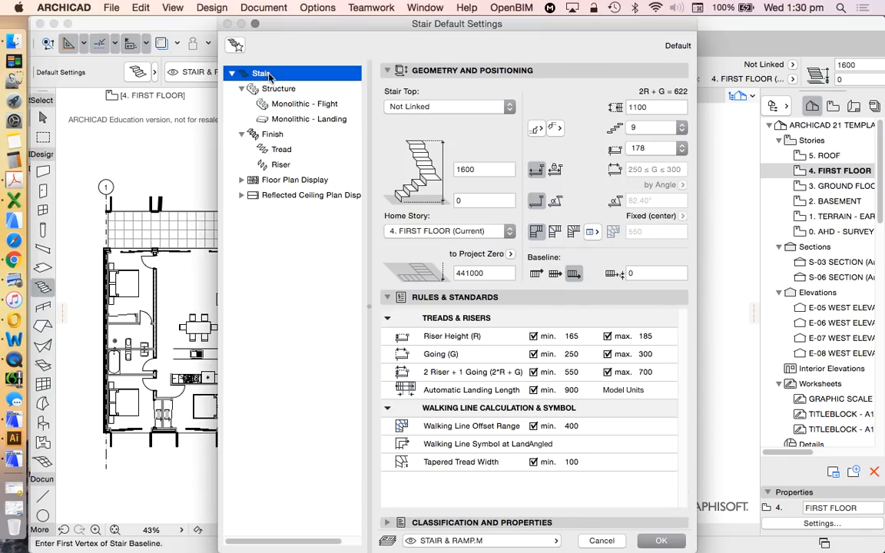
{"action": "left_click", "coordinate": [296, 119]}
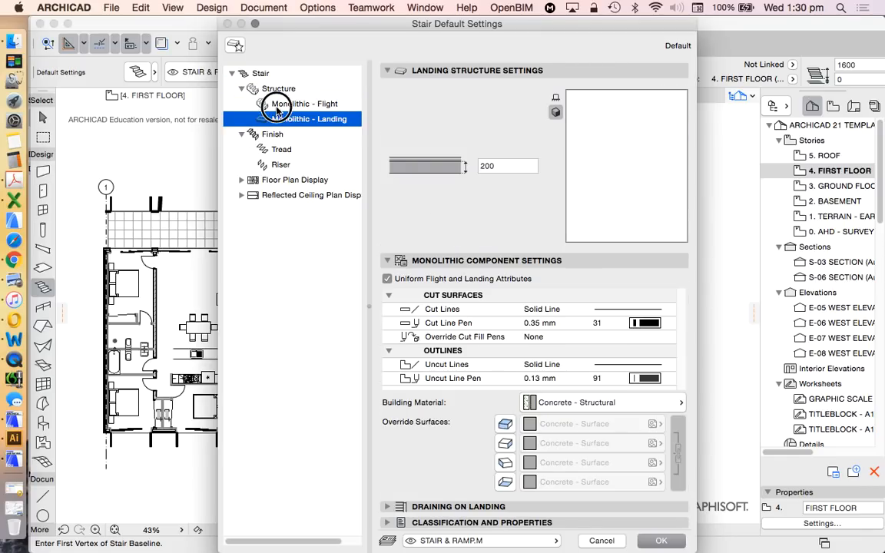
{"action": "left_click", "coordinate": [273, 104]}
{"action": "left_click", "coordinate": [263, 75]}
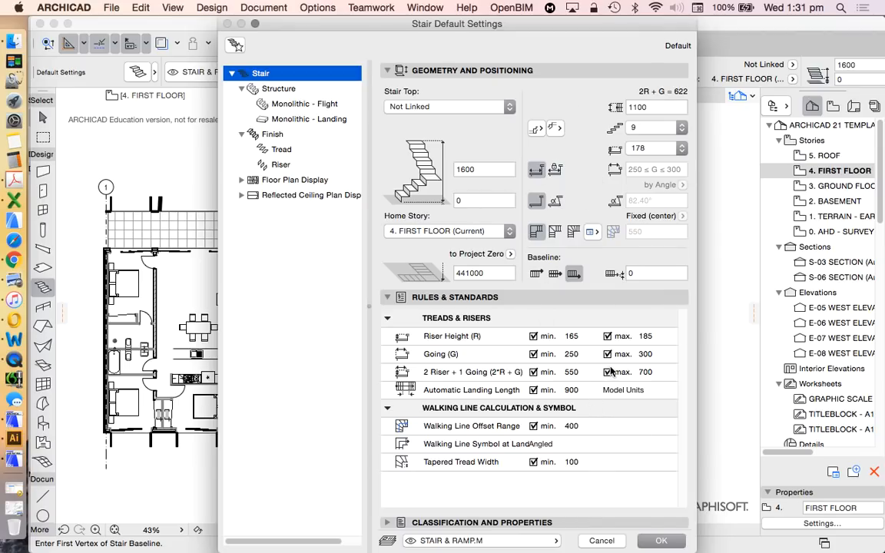
{"action": "left_click_drag", "start_coordinate": [552, 28], "coordinate": [545, 27]}
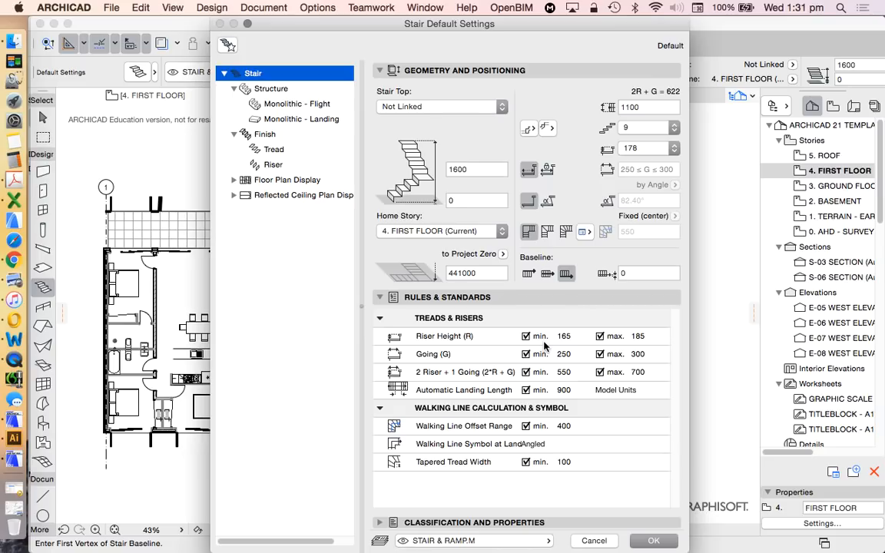
- Switch to the stair standards sheet in Preview, read its dimension limits and diagrams, and put it away
{"action": "left_click", "coordinate": [13, 509]}
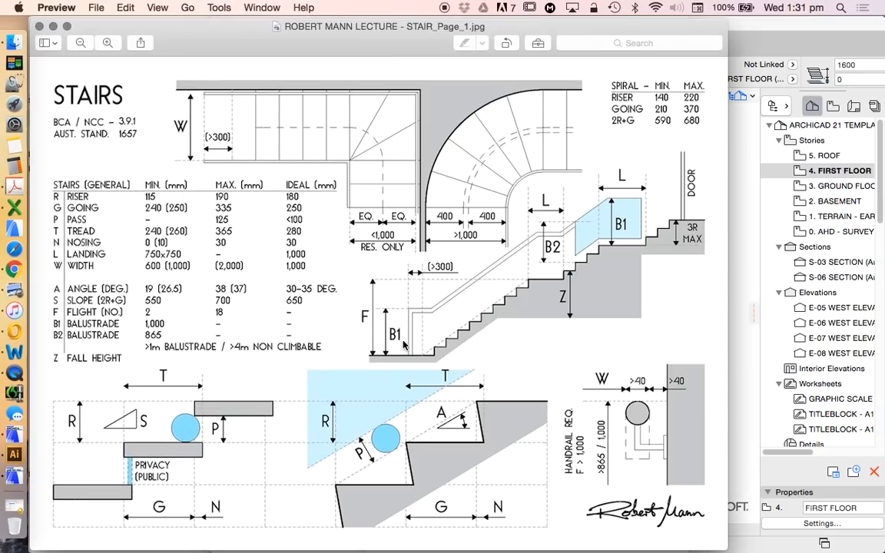
{"action": "left_click_drag", "start_coordinate": [243, 26], "coordinate": [280, 24]}
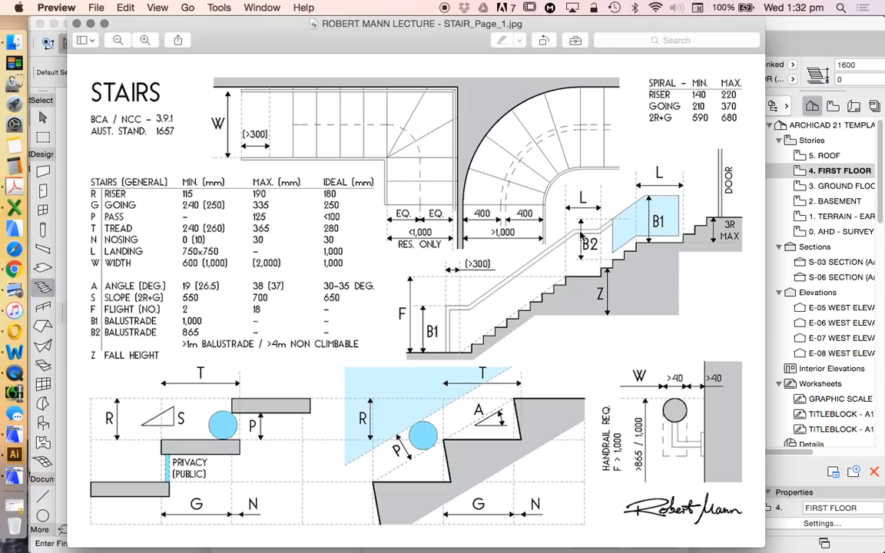
{"action": "left_click_drag", "start_coordinate": [394, 27], "coordinate": [518, 169]}
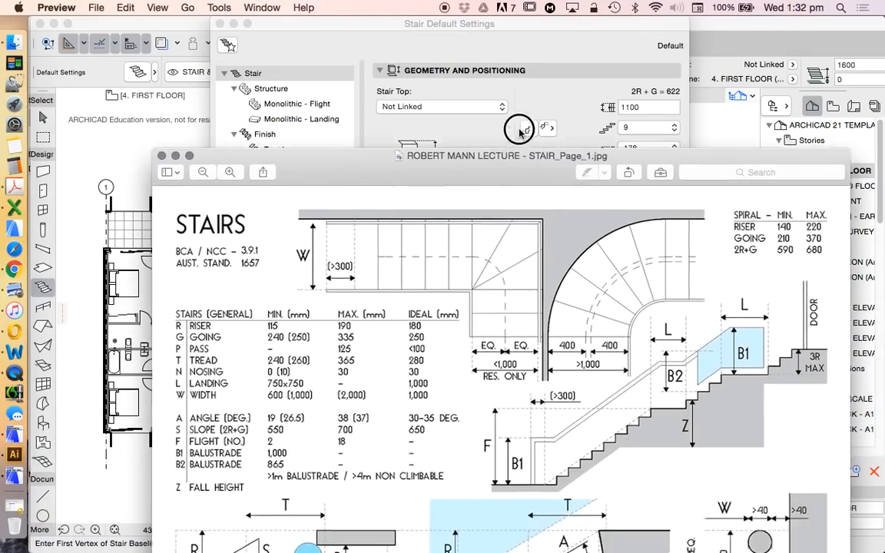
{"action": "left_click_drag", "start_coordinate": [519, 131], "coordinate": [524, 36]}
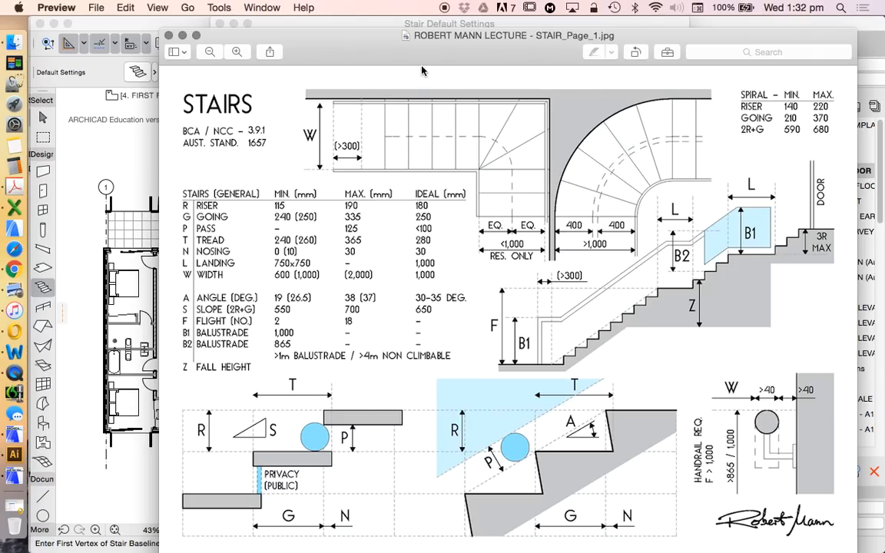
{"action": "left_click", "coordinate": [182, 35]}
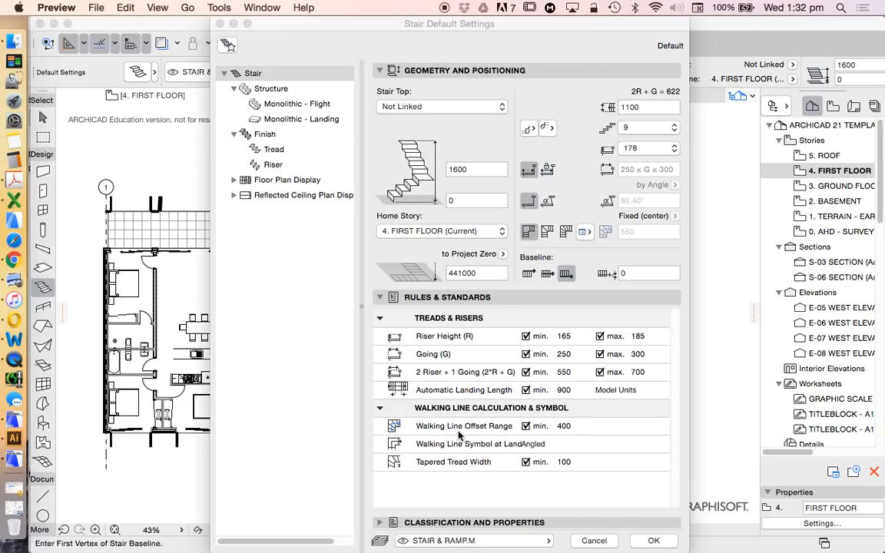
- Bring the stair standards sheet back up and compare its limits with the default stair's tread and riser rules
{"action": "left_click", "coordinate": [13, 505]}
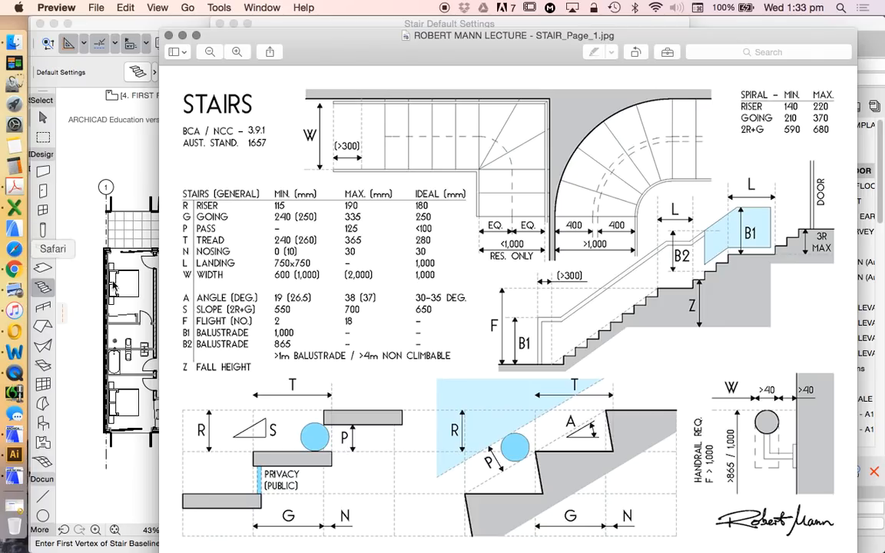
{"action": "left_click", "coordinate": [85, 255]}
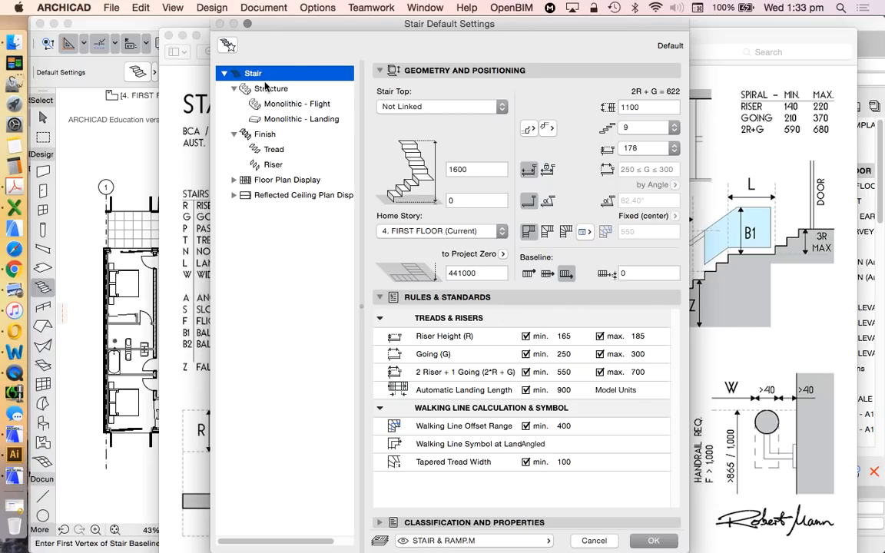
{"action": "left_click_drag", "start_coordinate": [298, 24], "coordinate": [332, 30]}
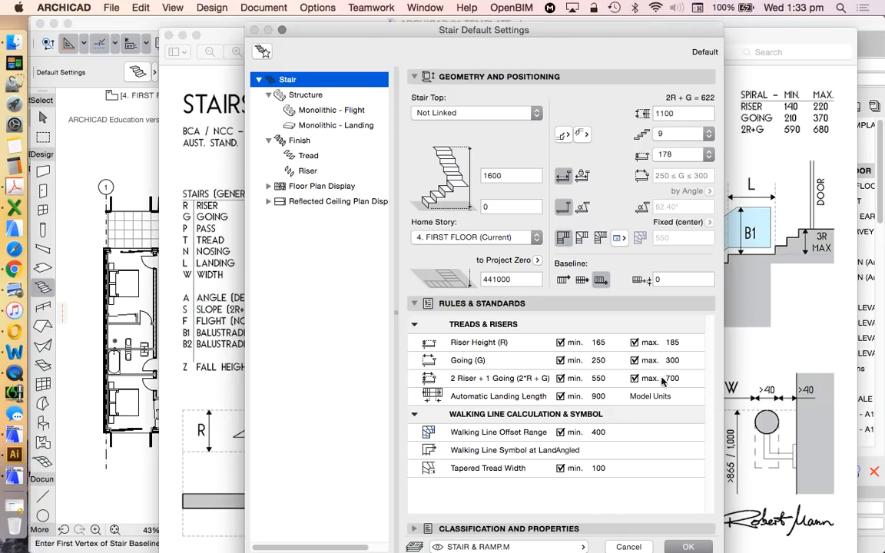
{"action": "mouse_move", "coordinate": [350, 31]}
{"action": "left_mouse_down"}
{"action": "mouse_move", "coordinate": [637, 32]}
{"action": "mouse_move", "coordinate": [298, 30]}
{"action": "left_mouse_up"}
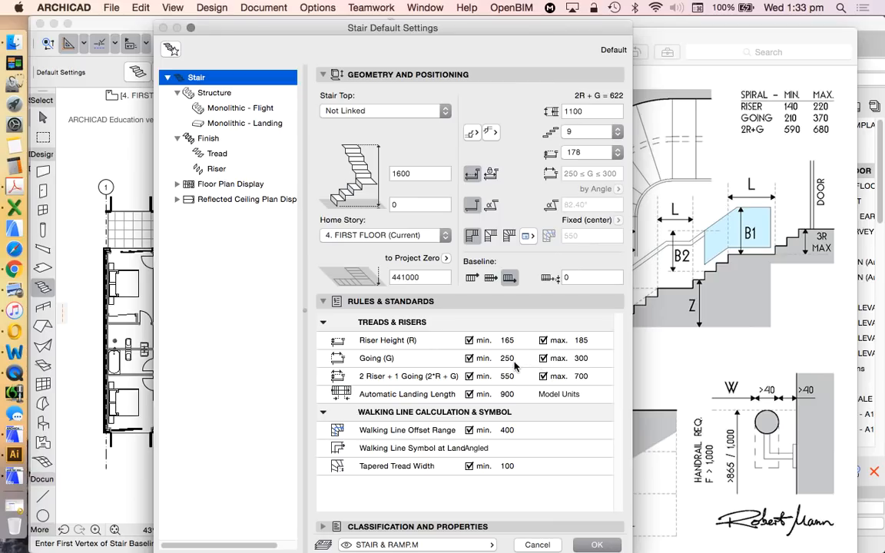
{"action": "left_click", "coordinate": [597, 545]}
- Try the four structure types for the monolithic flight and restore the first one with a 150 thickness
{"action": "left_click", "coordinate": [214, 93]}
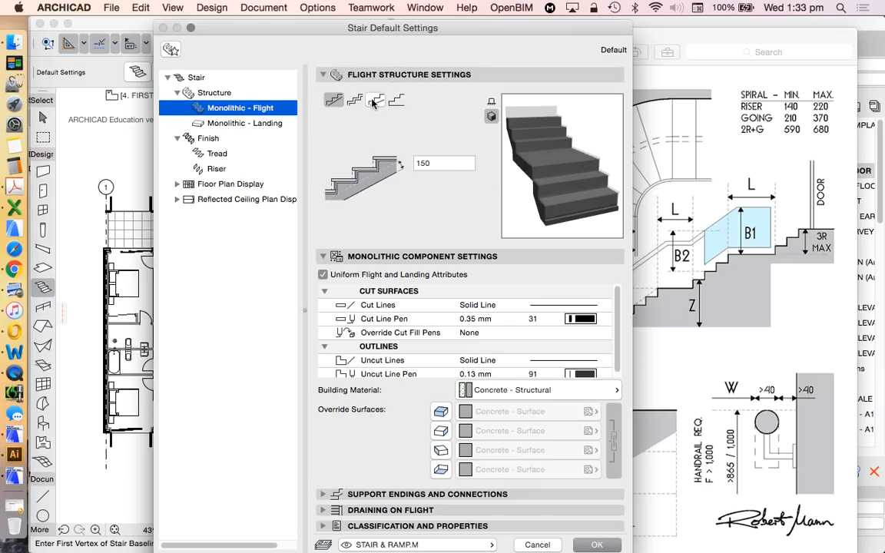
{"action": "left_click", "coordinate": [354, 100]}
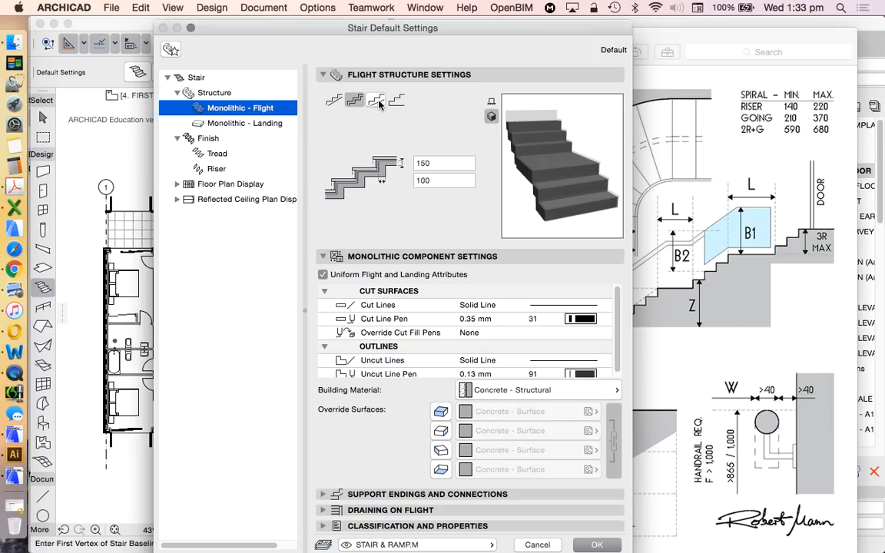
{"action": "left_click", "coordinate": [377, 103]}
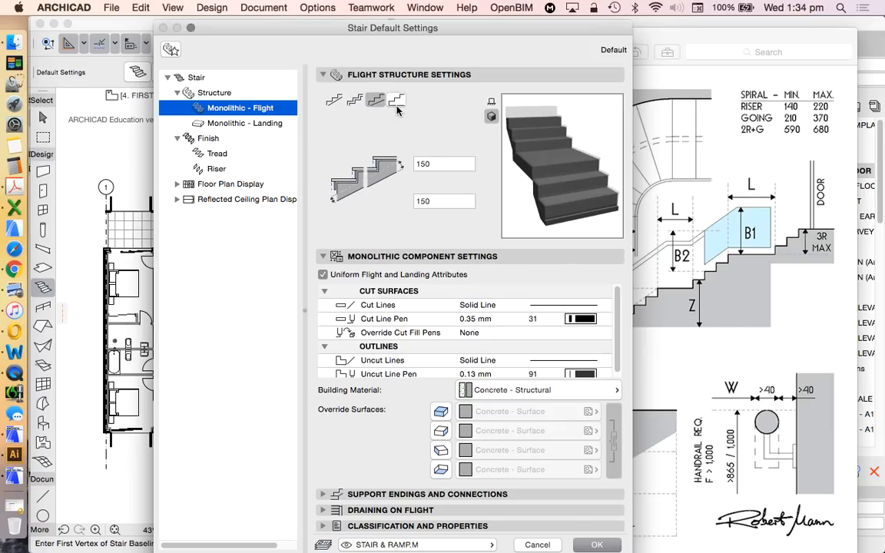
{"action": "left_click", "coordinate": [398, 101]}
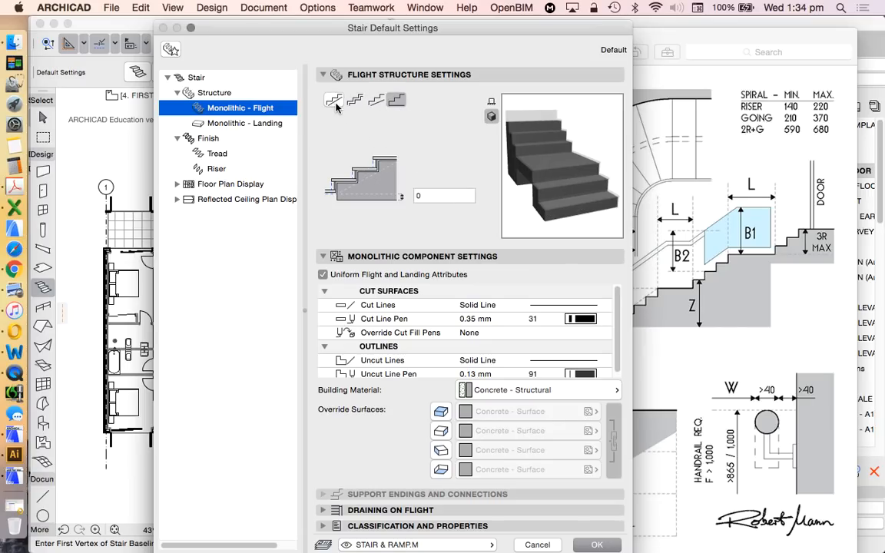
{"action": "left_click", "coordinate": [355, 102]}
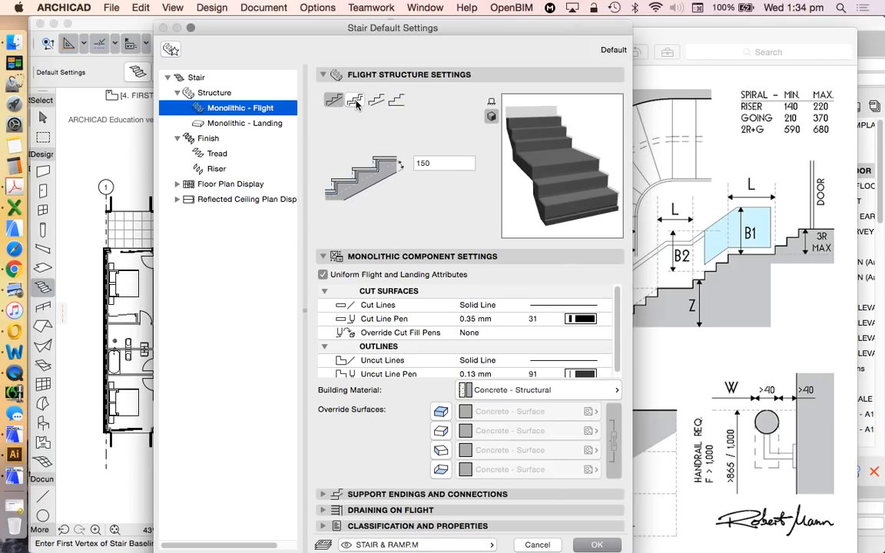
- Examine the stair's landing, finish, tread and riser settings, plus its floor plan and reflected ceiling plan display options
{"action": "left_click", "coordinate": [243, 124]}
{"action": "left_click", "coordinate": [193, 139]}
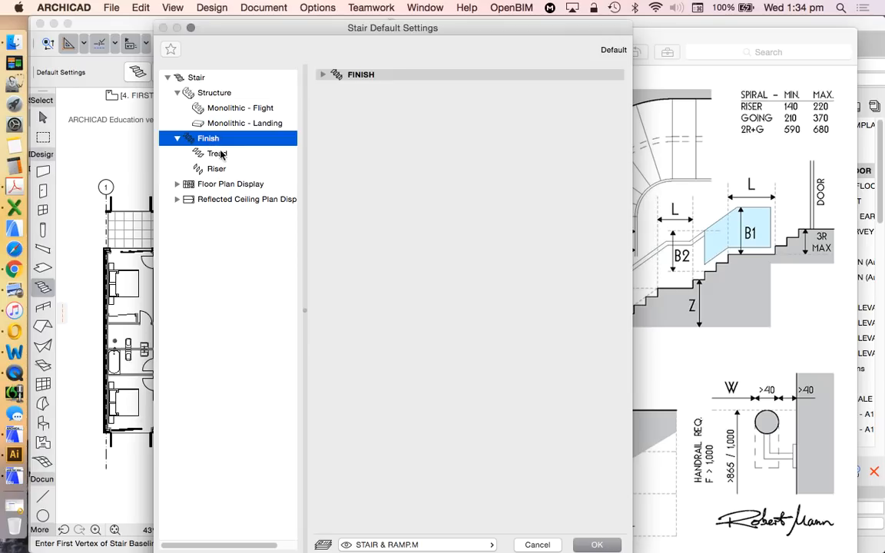
{"action": "left_click", "coordinate": [214, 153]}
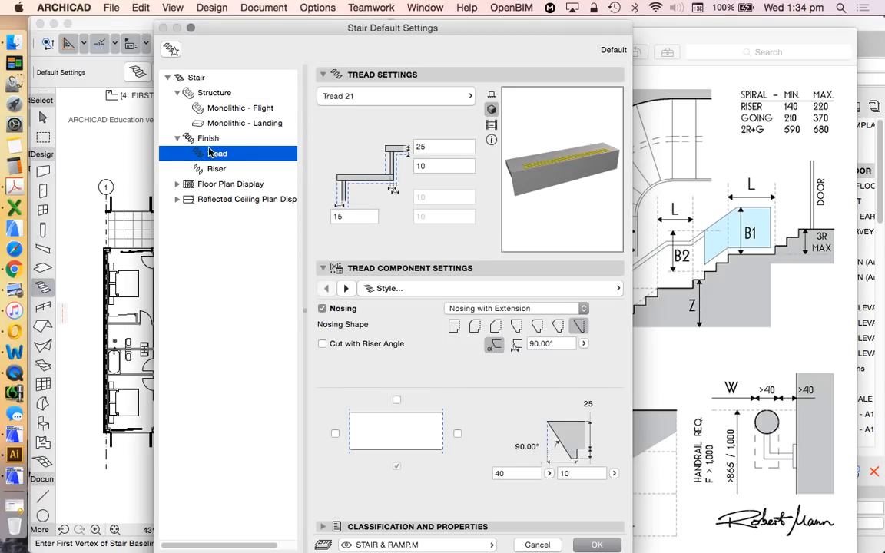
{"action": "left_click", "coordinate": [216, 168]}
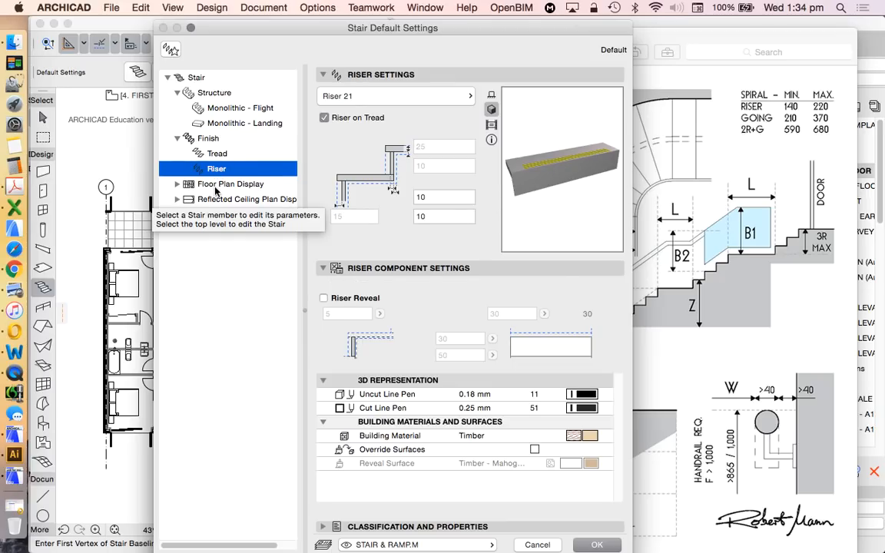
{"action": "left_click", "coordinate": [216, 186]}
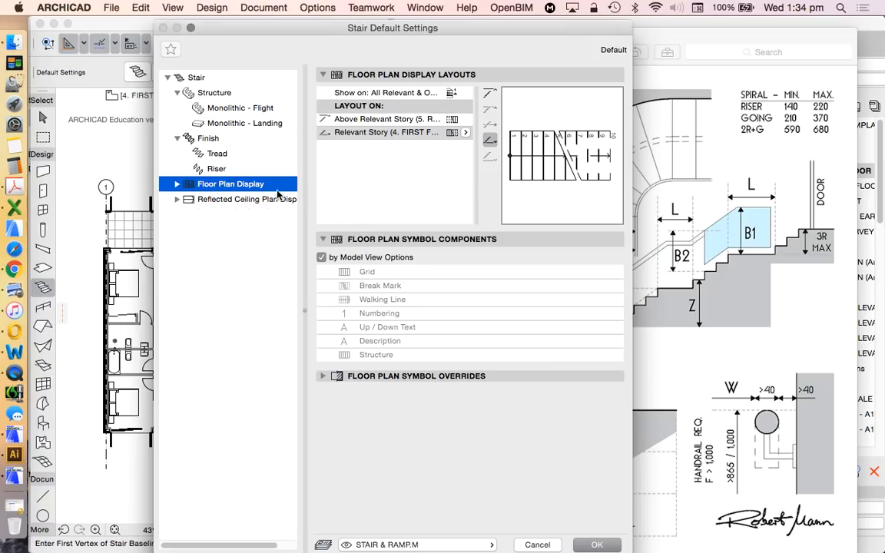
{"action": "left_click", "coordinate": [277, 199]}
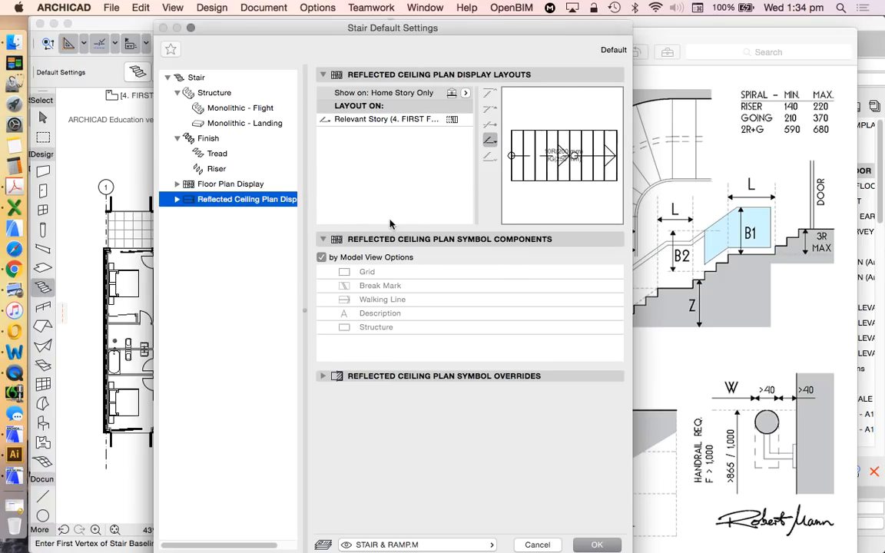
{"action": "left_click", "coordinate": [231, 185]}
{"action": "left_click", "coordinate": [215, 168]}
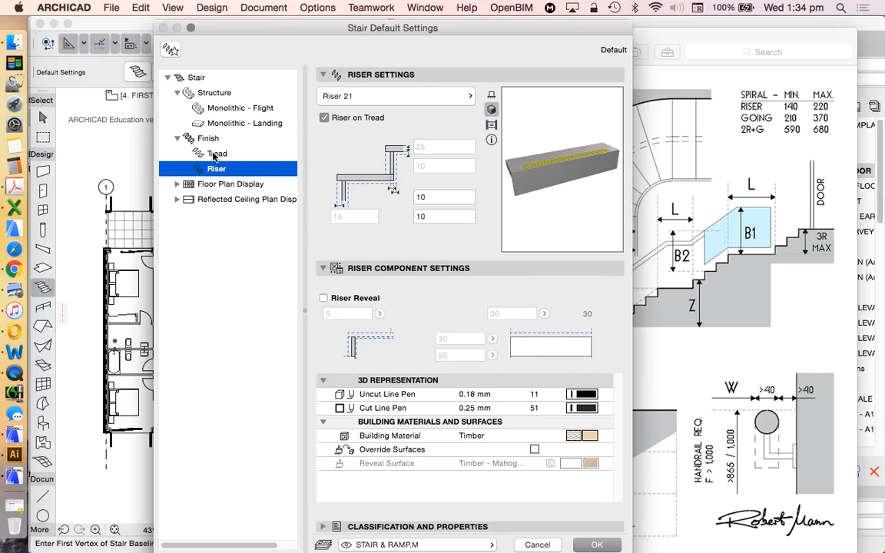
{"action": "left_click", "coordinate": [215, 154]}
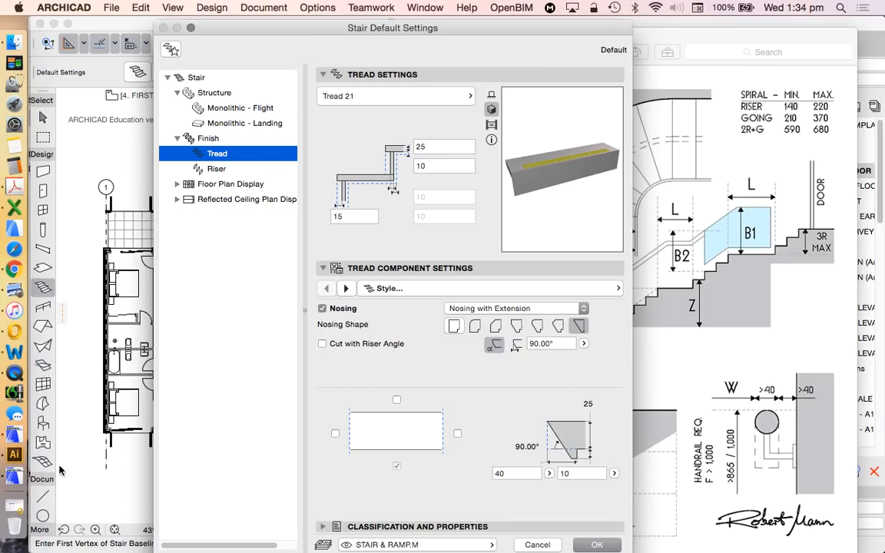
- Consult the stair standards sheet for tread and nosing requirements, and return to the tread settings
{"action": "left_click_drag", "start_coordinate": [223, 27], "coordinate": [529, 83]}
{"action": "left_click", "coordinate": [322, 54]}
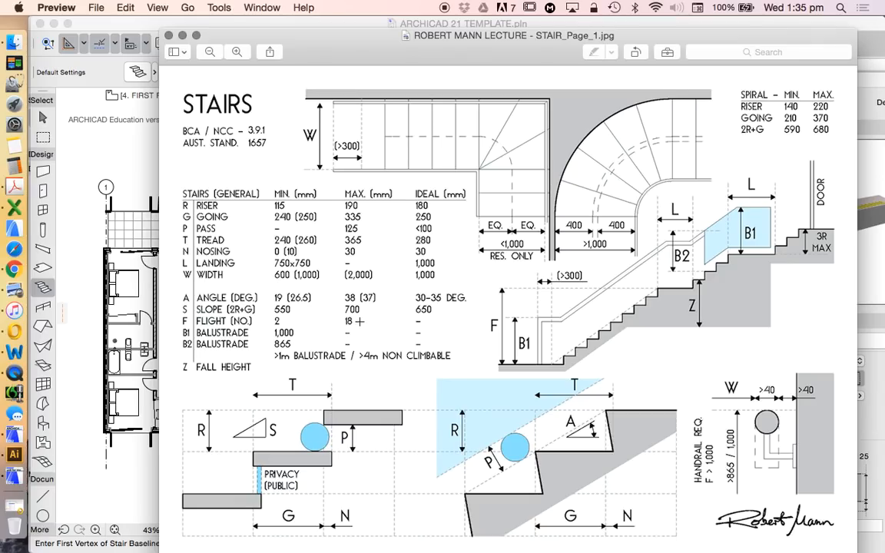
{"action": "left_click", "coordinate": [182, 35]}
{"action": "left_click_drag", "start_coordinate": [560, 82], "coordinate": [361, 28]}
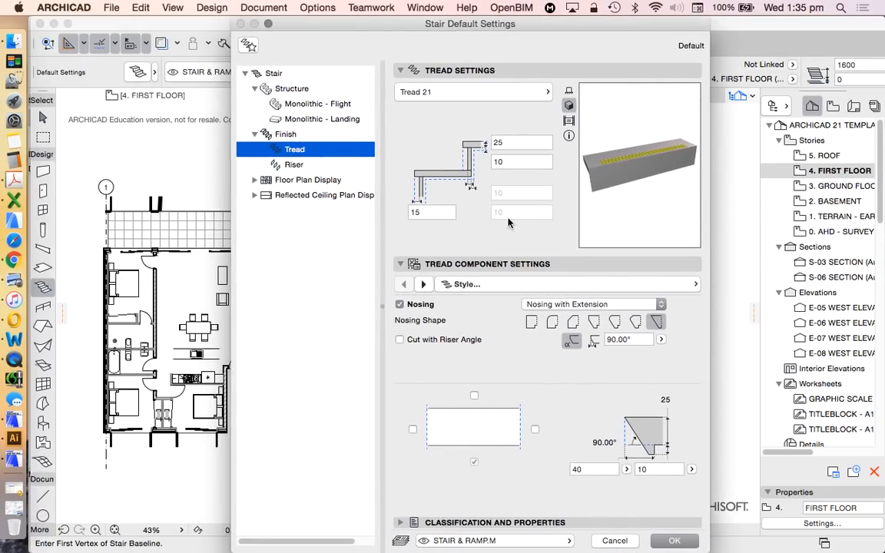
- Try another nosing shape for the tread and restore the fully slanted one
{"action": "left_click", "coordinate": [614, 322]}
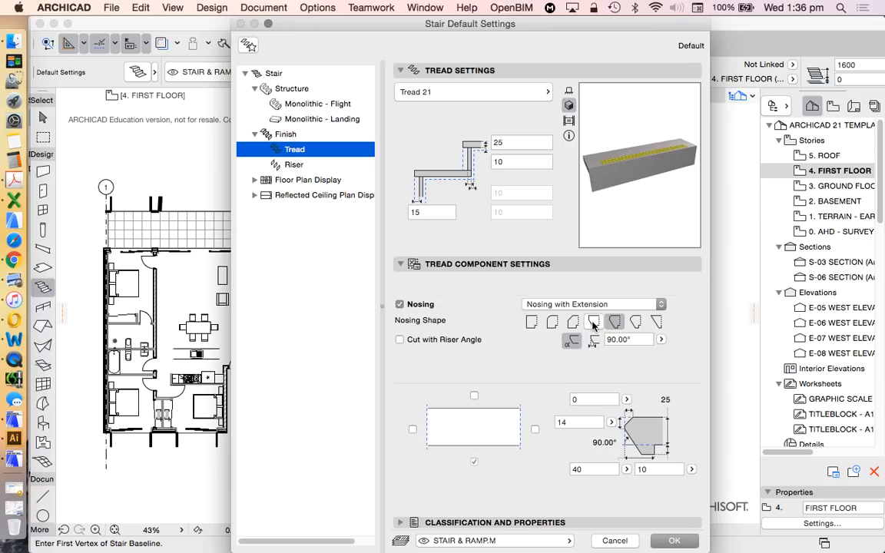
{"action": "left_click", "coordinate": [656, 322]}
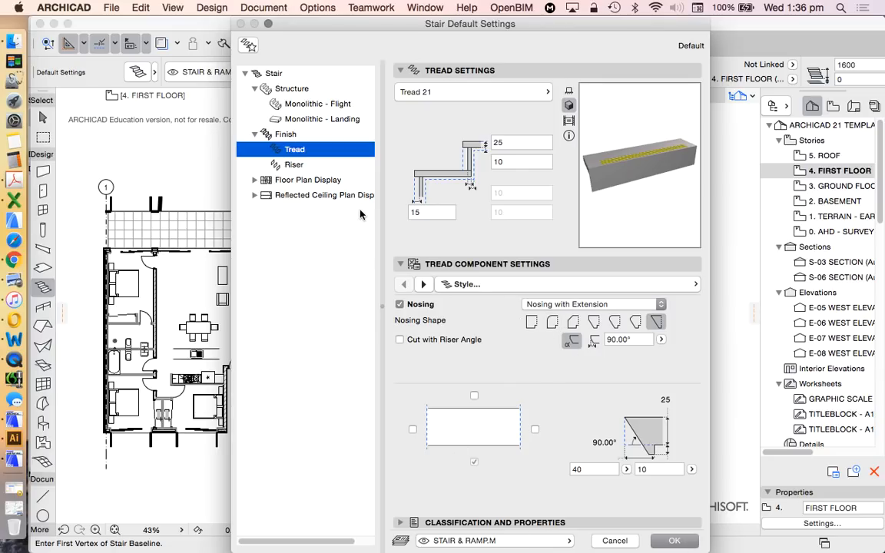
- Go back to the main stair geometry and rules settings and accept the stair defaults
{"action": "left_click", "coordinate": [292, 87]}
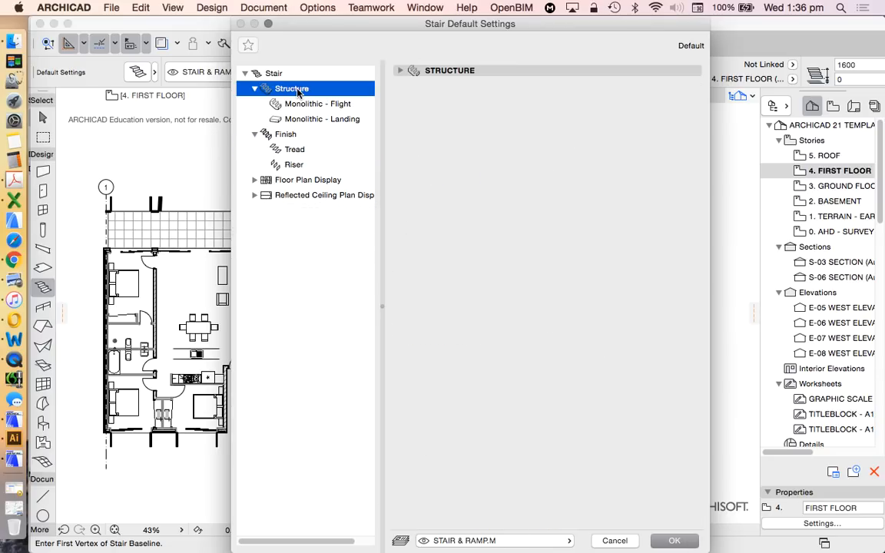
{"action": "left_click", "coordinate": [274, 73]}
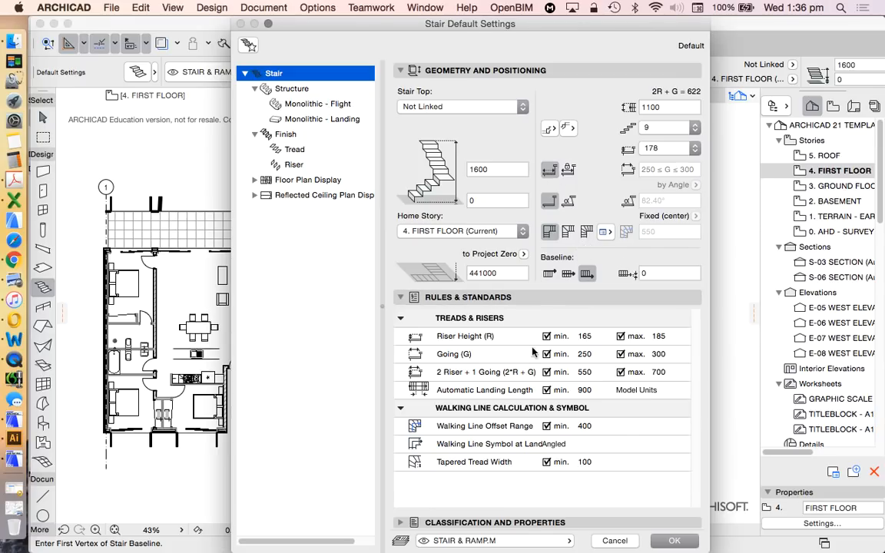
{"action": "left_click", "coordinate": [674, 541]}
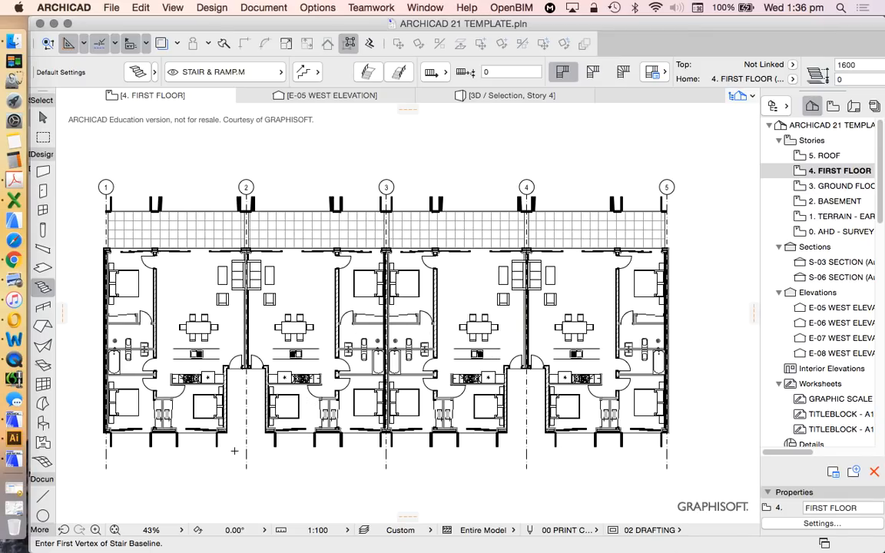
{"action": "scroll", "coordinate": [234, 451], "scroll_direction": "up", "scroll_amount": 5}
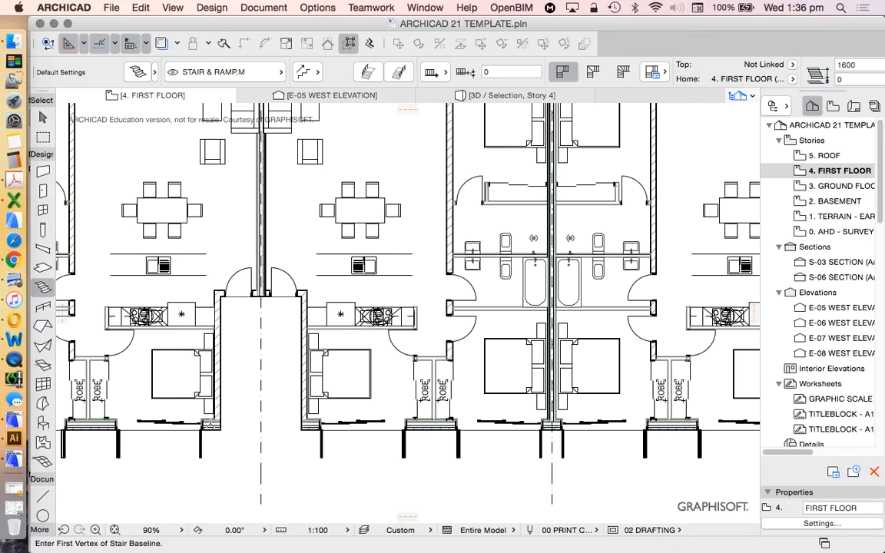
{"action": "scroll", "coordinate": [210, 422], "scroll_direction": "up", "scroll_amount": 5}
{"action": "scroll", "coordinate": [292, 292], "scroll_direction": "down", "scroll_amount": 5}
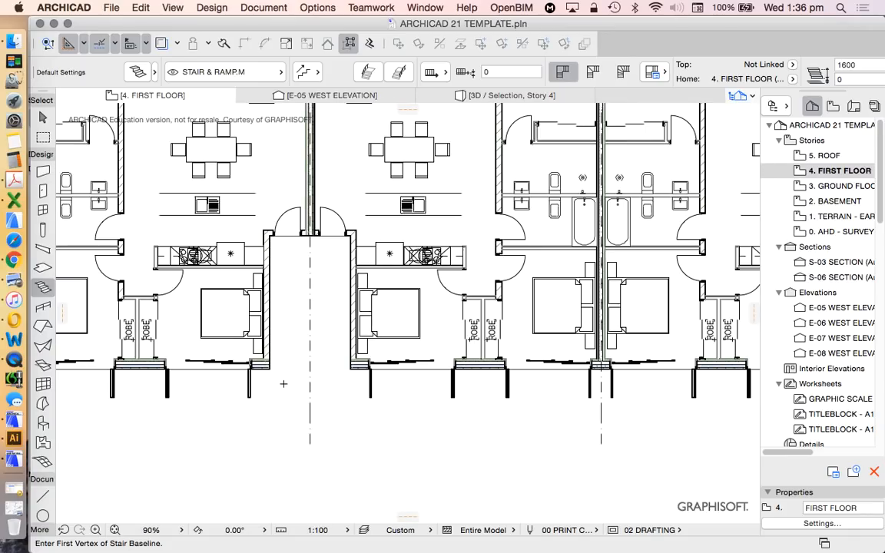
{"action": "left_click", "coordinate": [284, 383]}
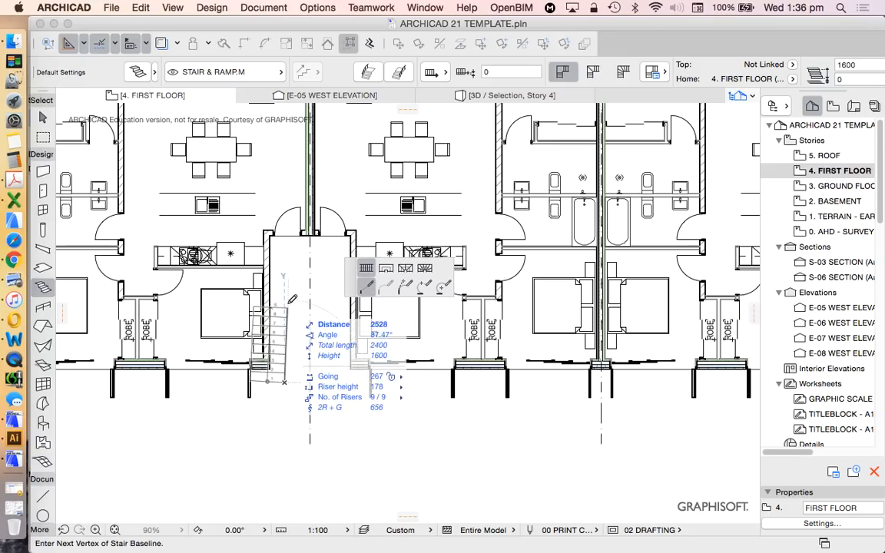
{"action": "scroll", "coordinate": [291, 291], "scroll_direction": "up", "scroll_amount": 4}
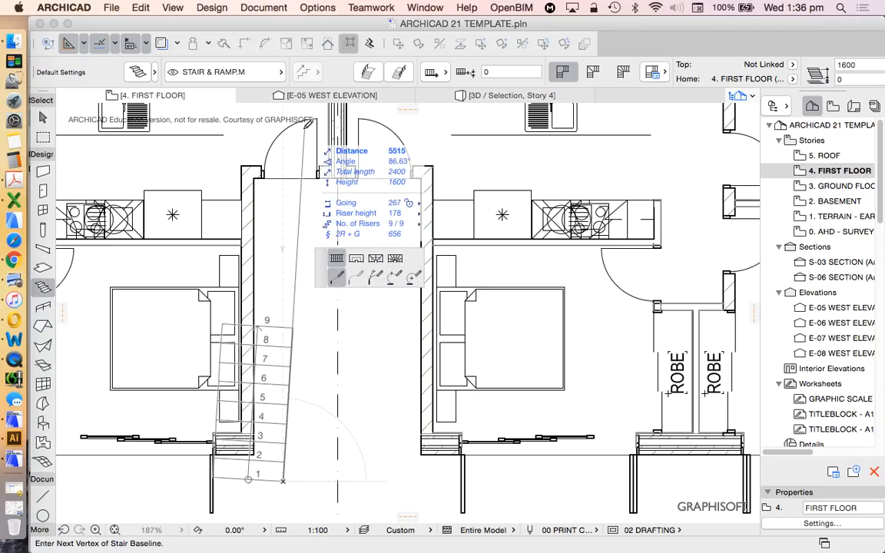
- Link the default stair's top to 5. ROOF (Home + 1) with top and bottom offsets of 0, and accept the settings
{"action": "left_click", "coordinate": [138, 73]}
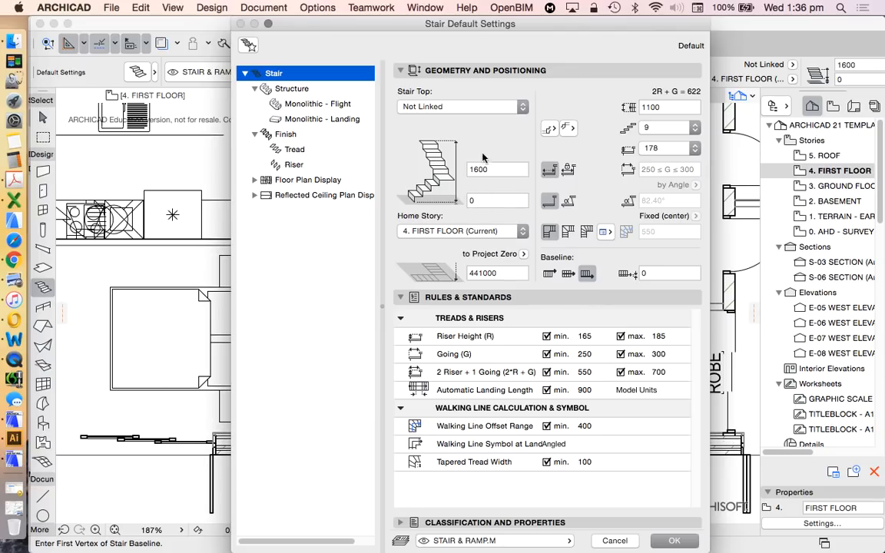
{"action": "left_click", "coordinate": [454, 110]}
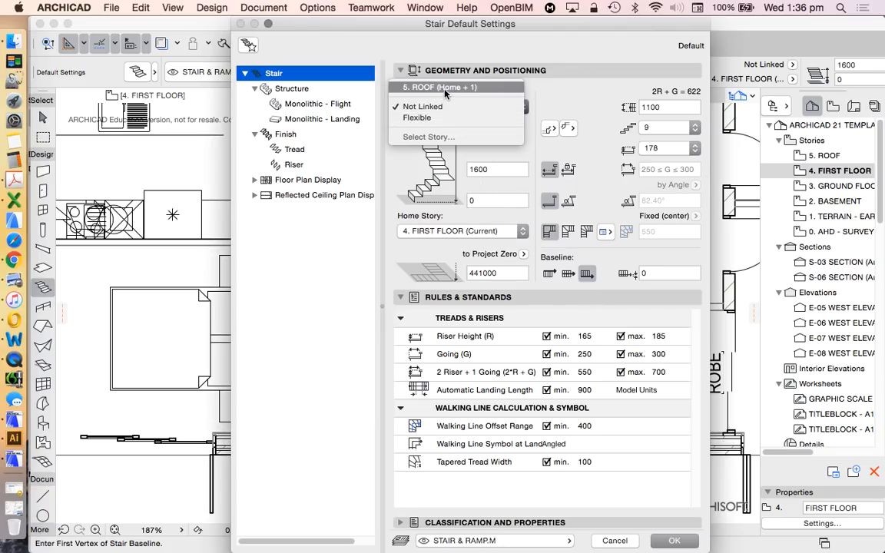
{"action": "left_click", "coordinate": [442, 87]}
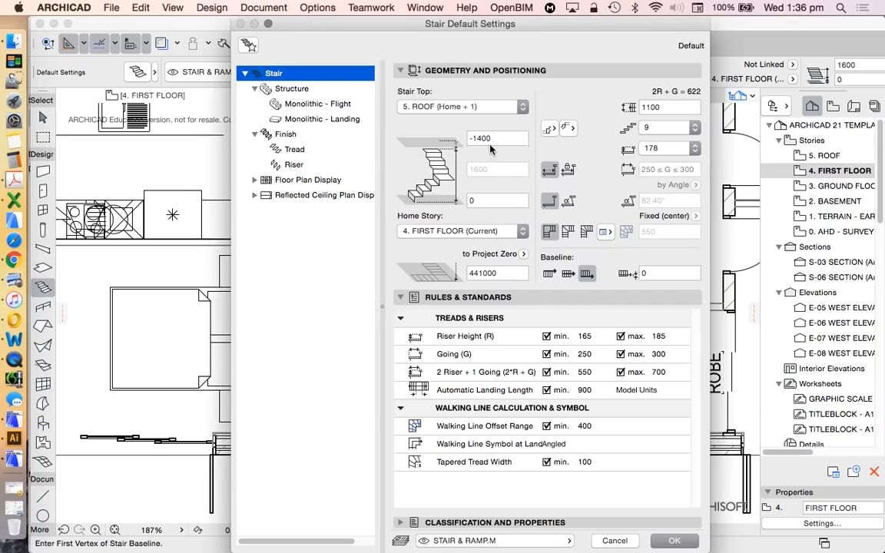
{"action": "left_click", "coordinate": [460, 138]}
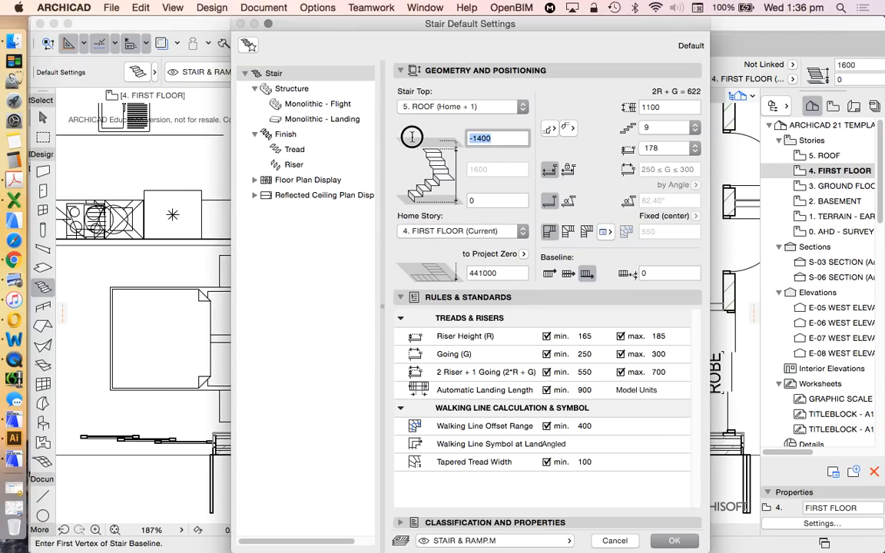
{"action": "type", "text": "0"}
{"action": "left_click", "coordinate": [491, 203]}
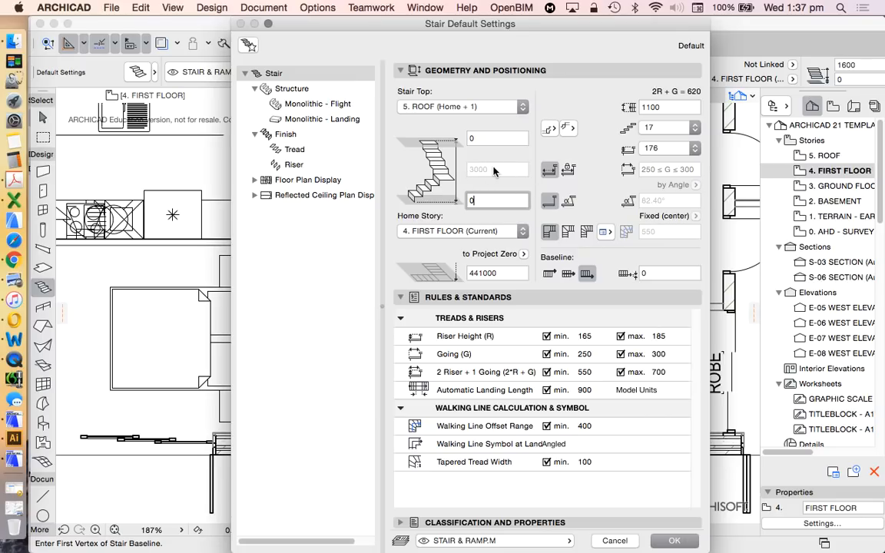
{"action": "left_click", "coordinate": [674, 541]}
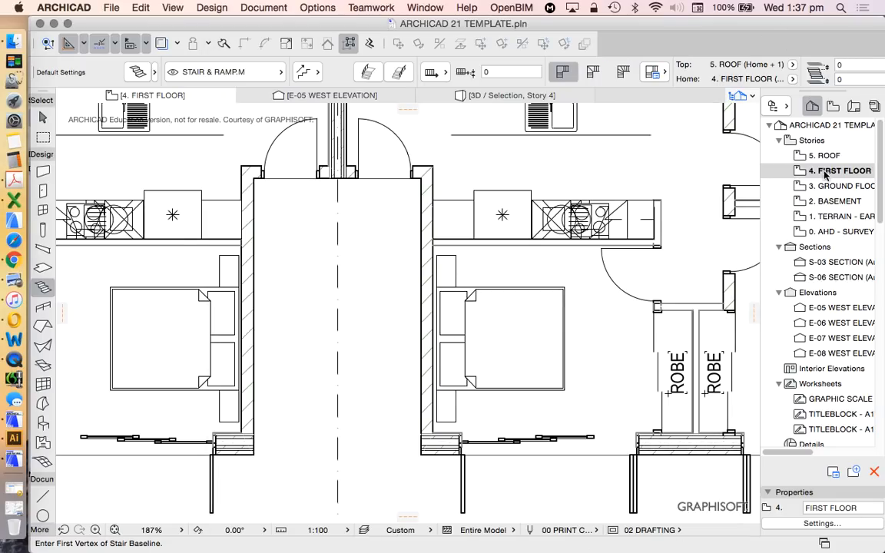
- Check the first floor's height to the next story in the Story Settings and close them
{"action": "right_click", "coordinate": [840, 172]}
{"action": "left_click", "coordinate": [725, 381]}
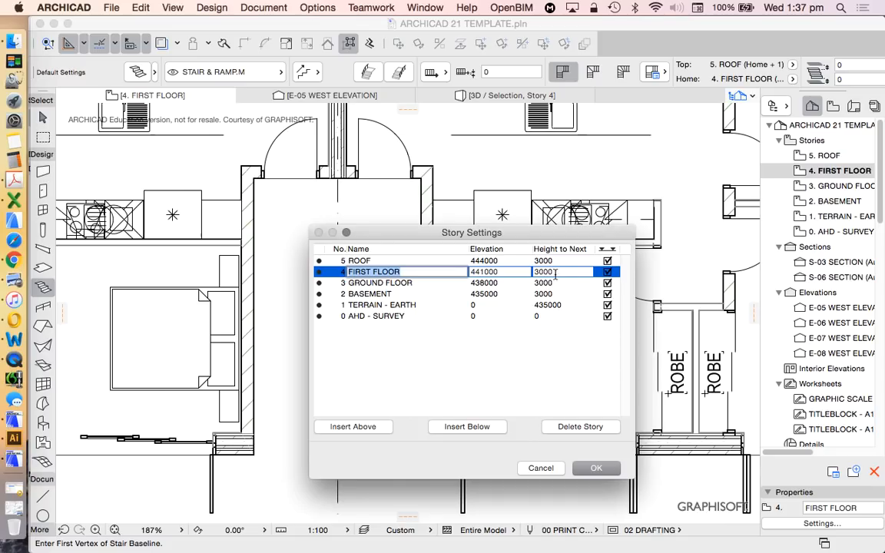
{"action": "left_click", "coordinate": [595, 468]}
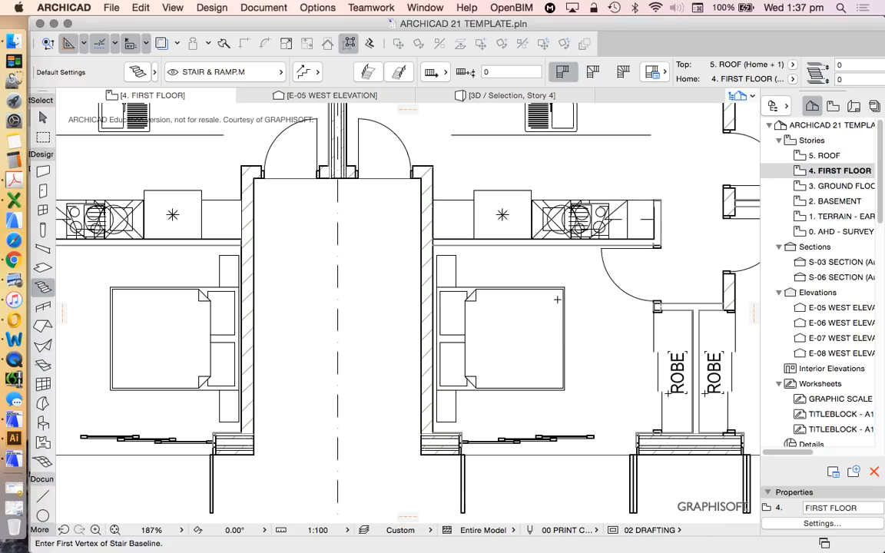
- Review the linking options for the stair top in the stair defaults and try the Flexible option
{"action": "scroll", "coordinate": [557, 300], "scroll_direction": "down", "scroll_amount": 4}
{"action": "scroll", "coordinate": [453, 306], "scroll_direction": "up", "scroll_amount": 3}
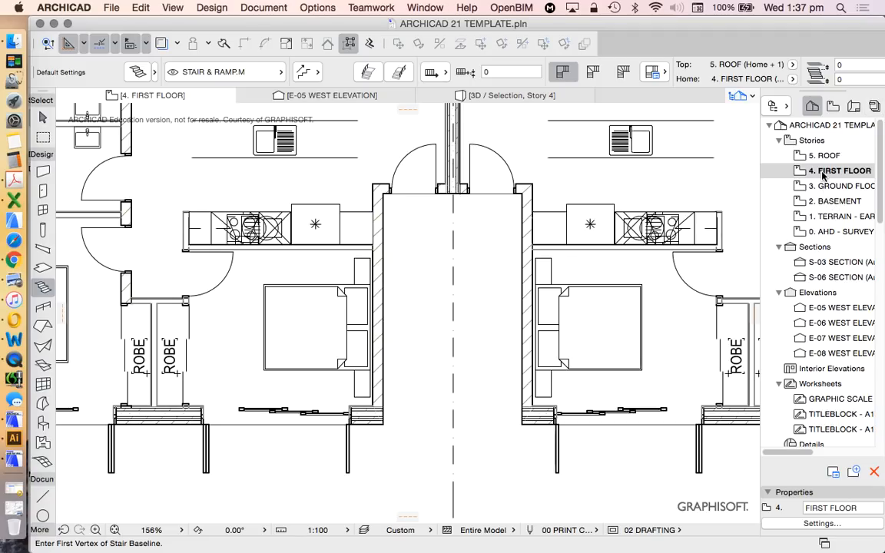
{"action": "left_click", "coordinate": [135, 71]}
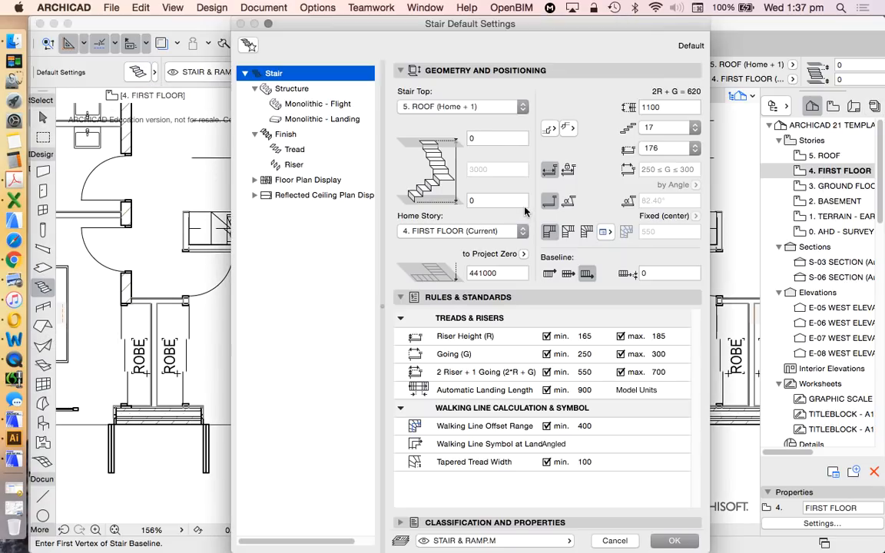
{"action": "left_click", "coordinate": [470, 107]}
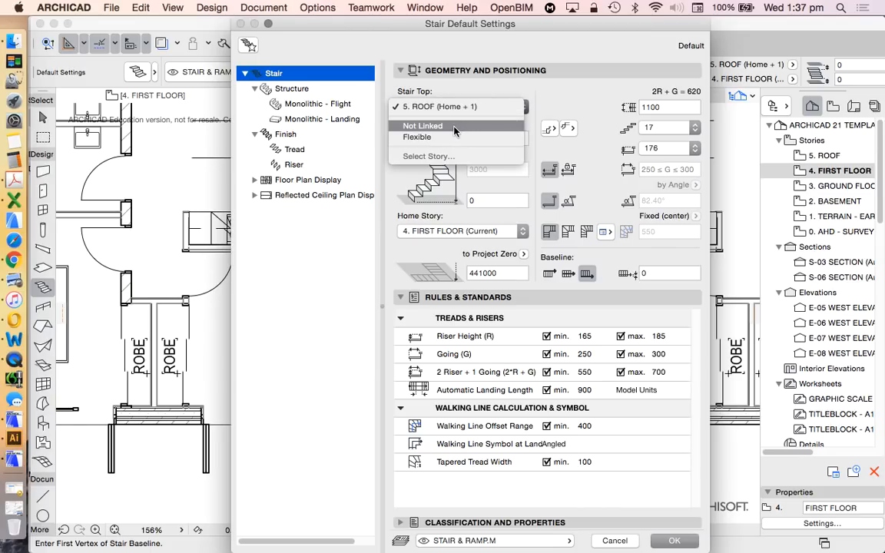
{"action": "left_click", "coordinate": [555, 120]}
{"action": "left_click", "coordinate": [470, 106]}
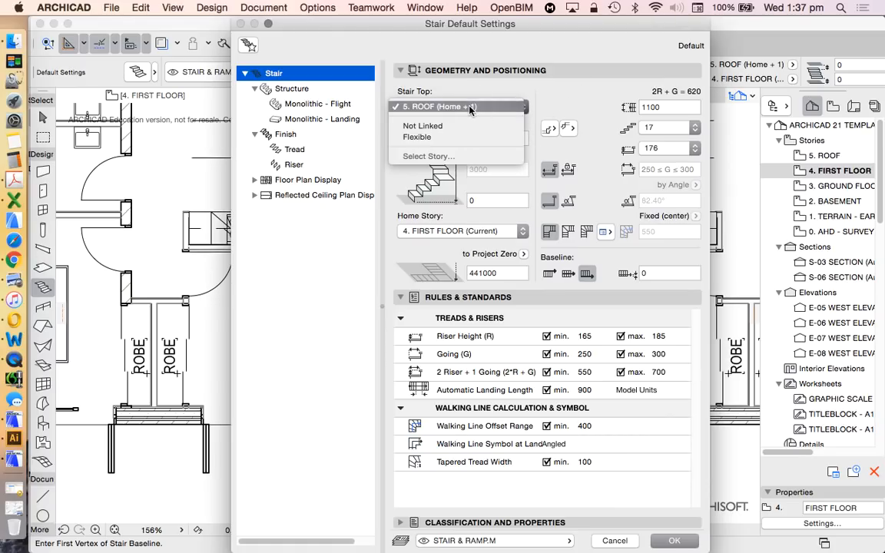
{"action": "left_click", "coordinate": [499, 106]}
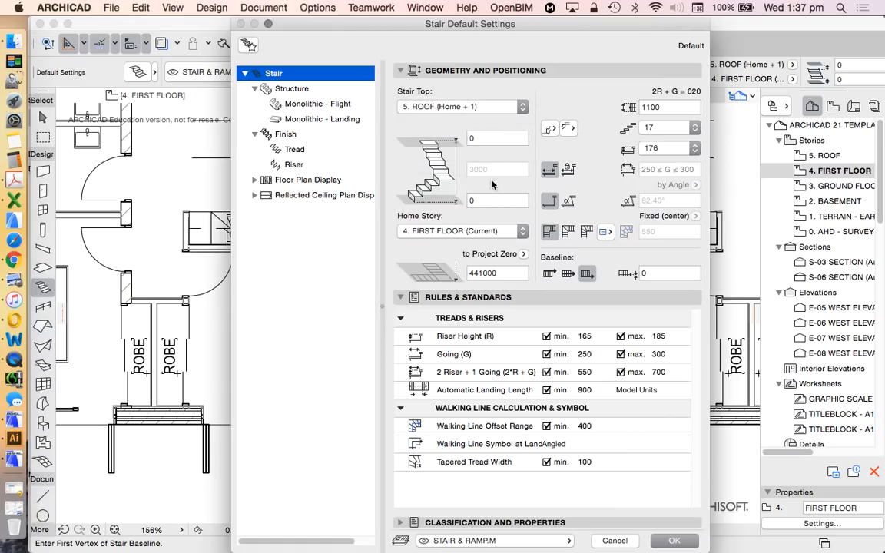
{"action": "left_click", "coordinate": [430, 107]}
{"action": "left_click", "coordinate": [419, 136]}
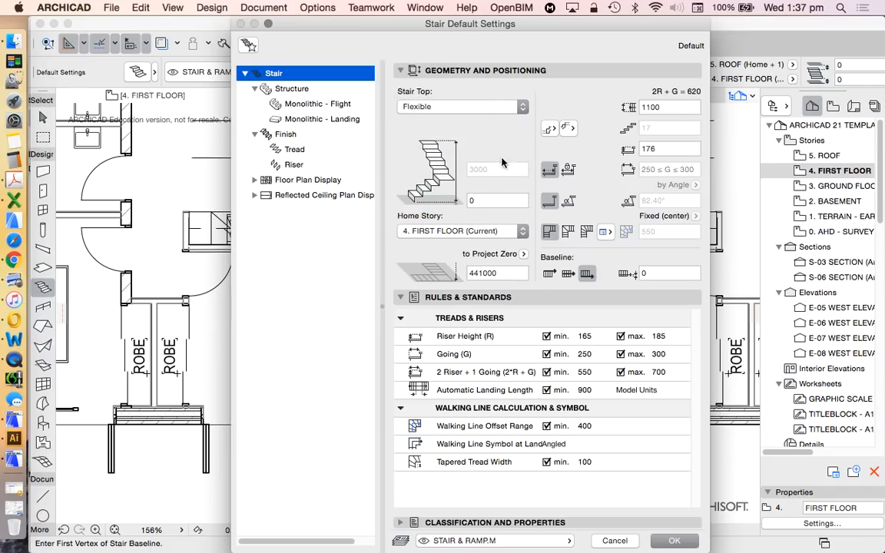
- Set the stair top to Not Linked with a height of 1500, put the baseline on the stair's left side, and accept
{"action": "left_click", "coordinate": [465, 109]}
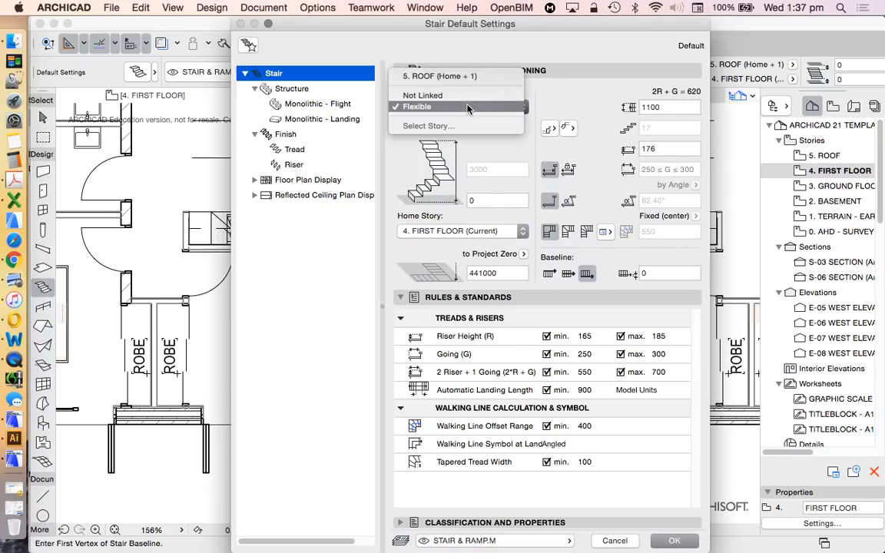
{"action": "left_click", "coordinate": [465, 97]}
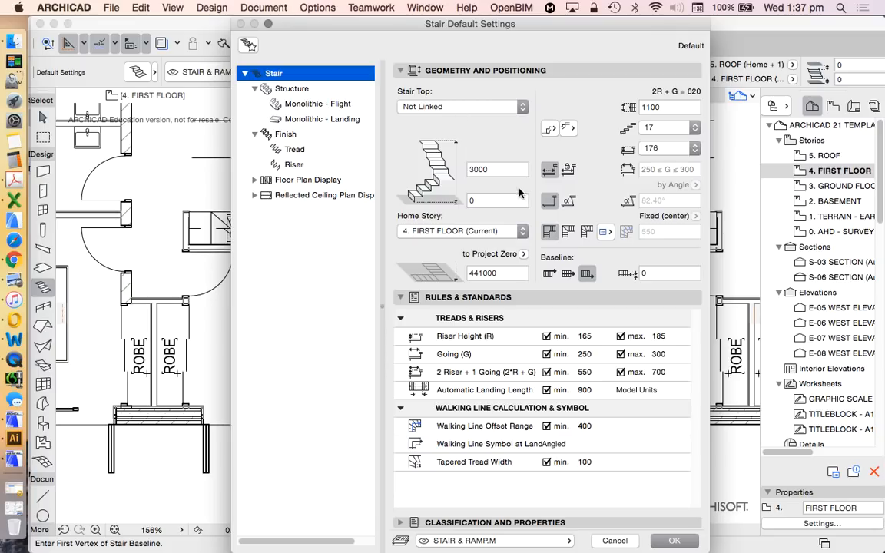
{"action": "double_click", "coordinate": [513, 170]}
{"action": "type", "text": "15"}
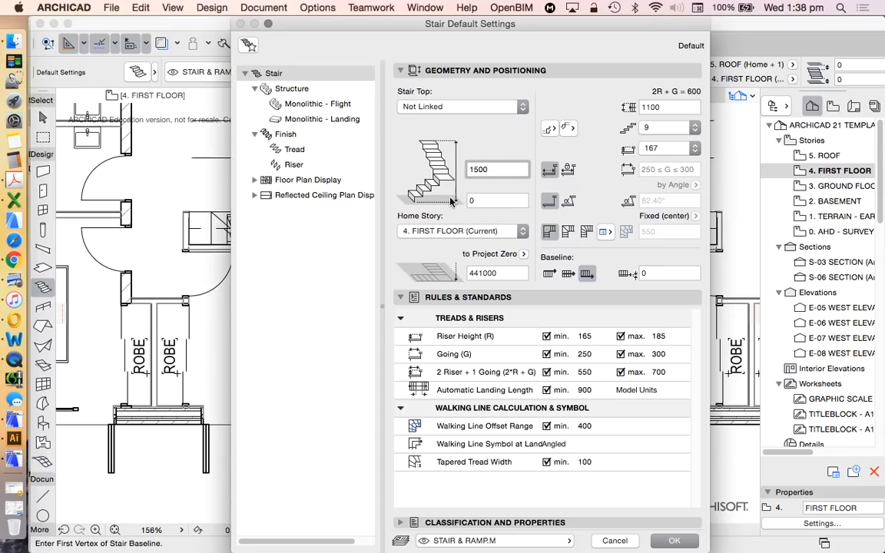
{"action": "left_click", "coordinate": [675, 538]}
{"action": "left_click", "coordinate": [550, 274]}
{"action": "left_click", "coordinate": [675, 541]}
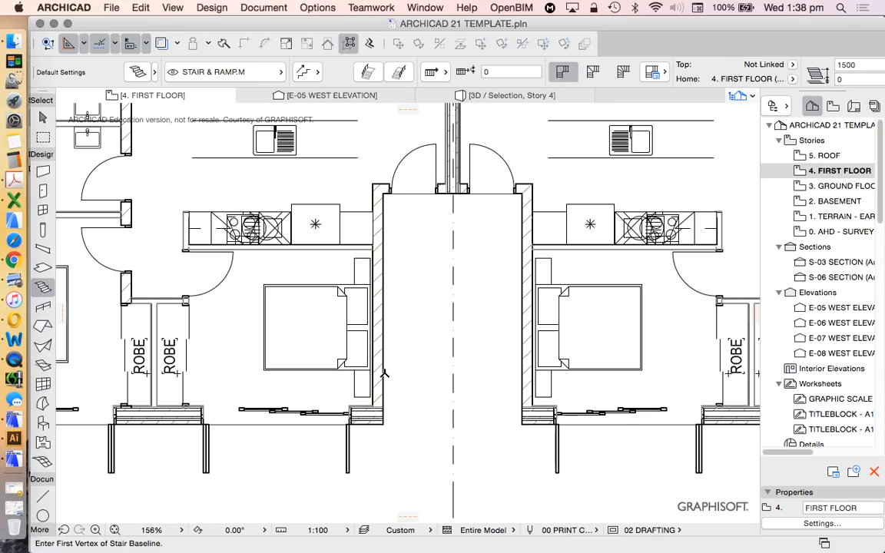
- Try a straight nine-riser stair running up along the entry recess's left wall, and undo it
{"action": "left_click", "coordinate": [384, 371]}
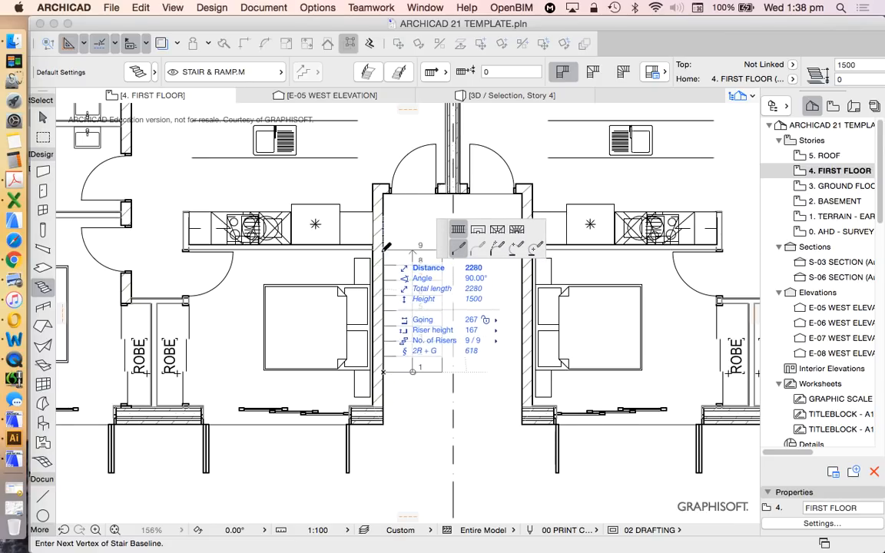
{"action": "scroll", "coordinate": [437, 319], "scroll_direction": "up", "scroll_amount": 5}
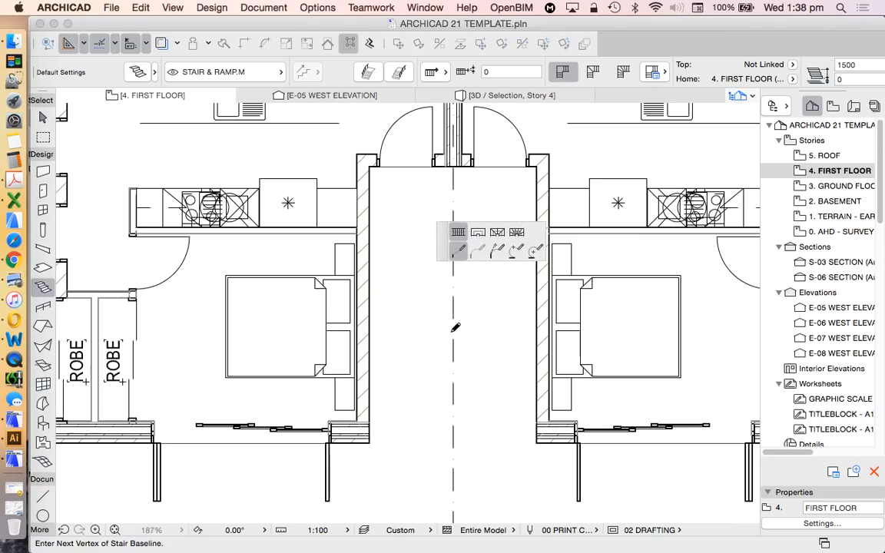
{"action": "scroll", "coordinate": [325, 278], "scroll_direction": "down", "scroll_amount": 1}
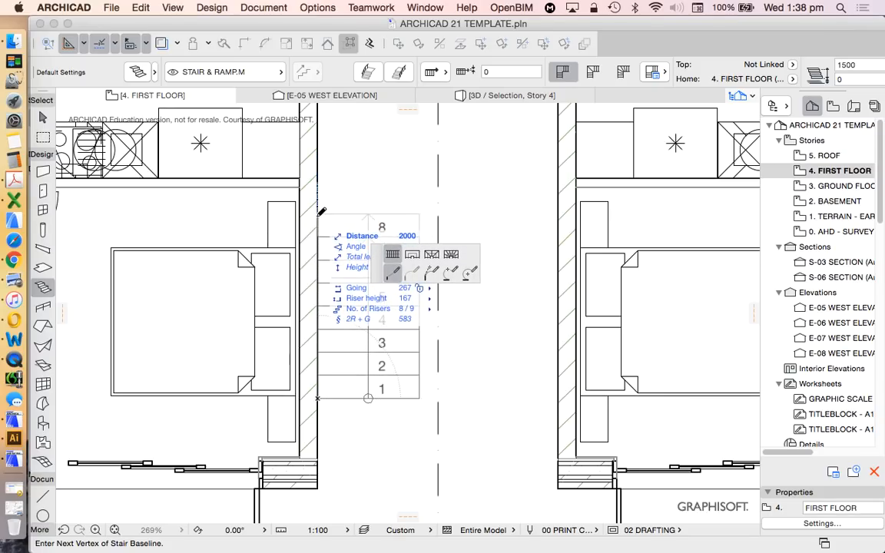
{"action": "double_click", "coordinate": [321, 198]}
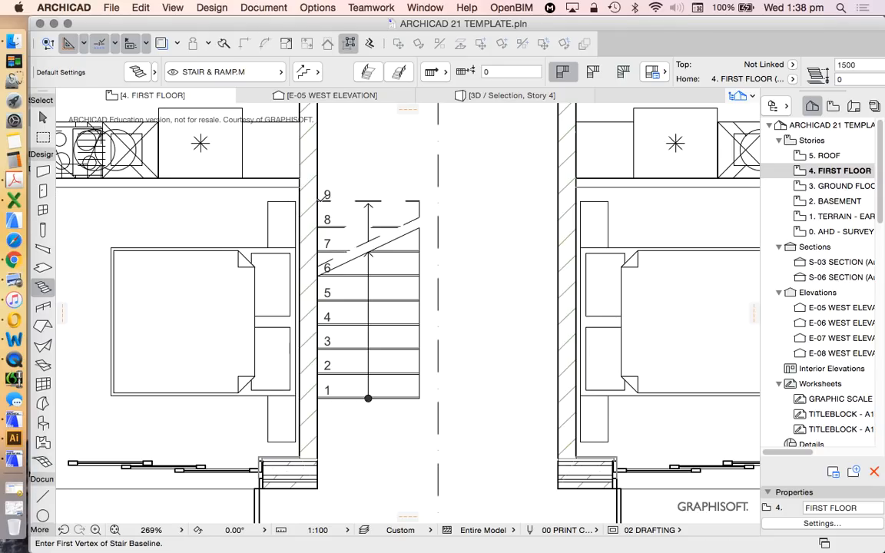
{"action": "key", "text": "super+z"}
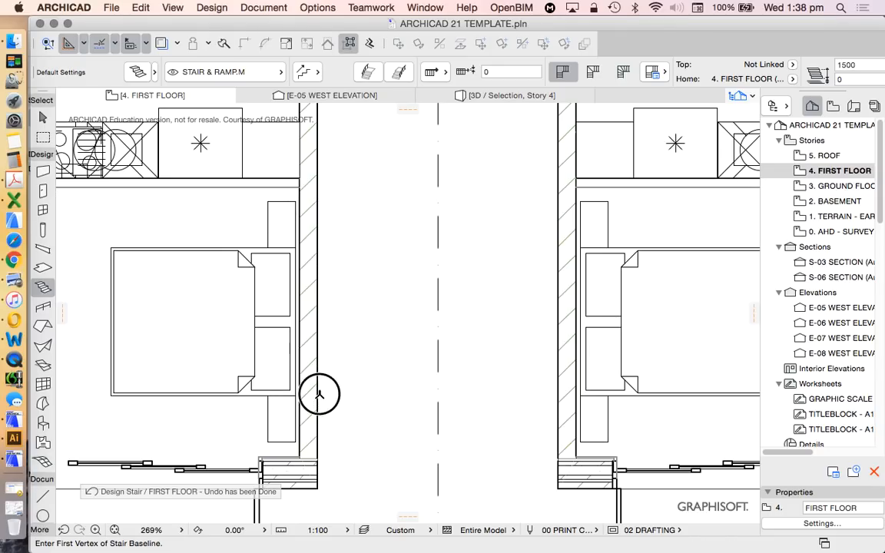
- Preview a 2400 long flight along the recess's left wall, cancel it, and divide 2400 by 8 in the Calculator
{"action": "left_click", "coordinate": [316, 394]}
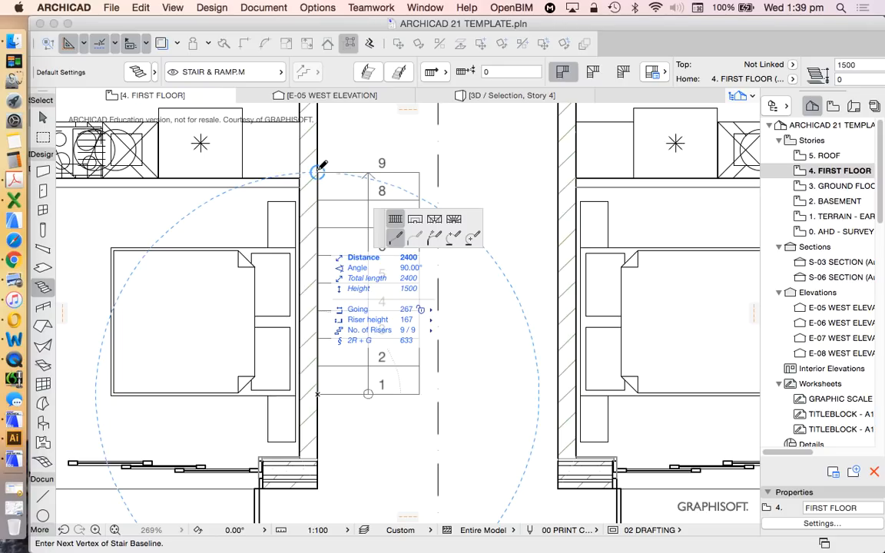
{"action": "key", "text": "Escape"}
{"action": "left_click", "coordinate": [13, 143]}
{"action": "left_click", "coordinate": [593, 282]}
{"action": "left_click", "coordinate": [552, 251]}
{"action": "left_click", "coordinate": [562, 308]}
{"action": "left_click", "coordinate": [561, 308]}
{"action": "left_click", "coordinate": [666, 177]}
{"action": "left_click", "coordinate": [585, 214]}
{"action": "left_click", "coordinate": [665, 323]}
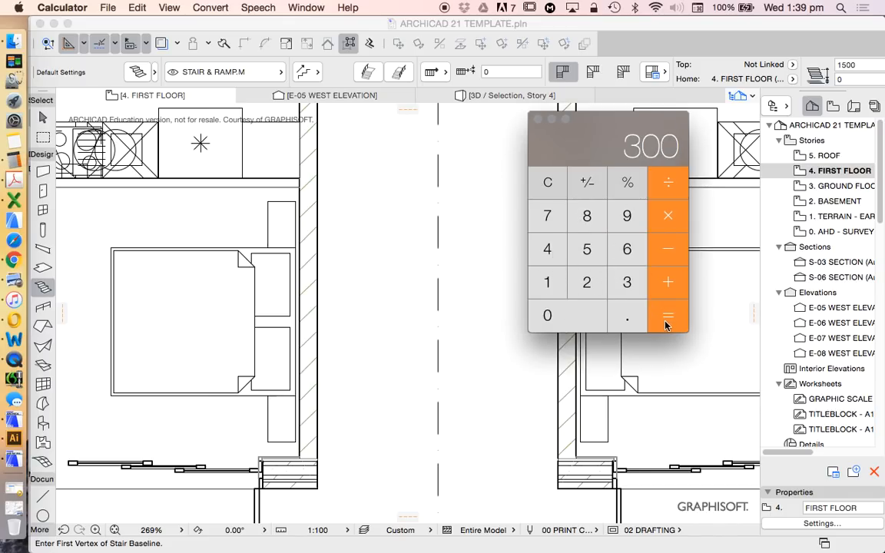
- Return to ARCHICAD and set the maximum Going to 270 in the stair's default rules
{"action": "left_click", "coordinate": [141, 53]}
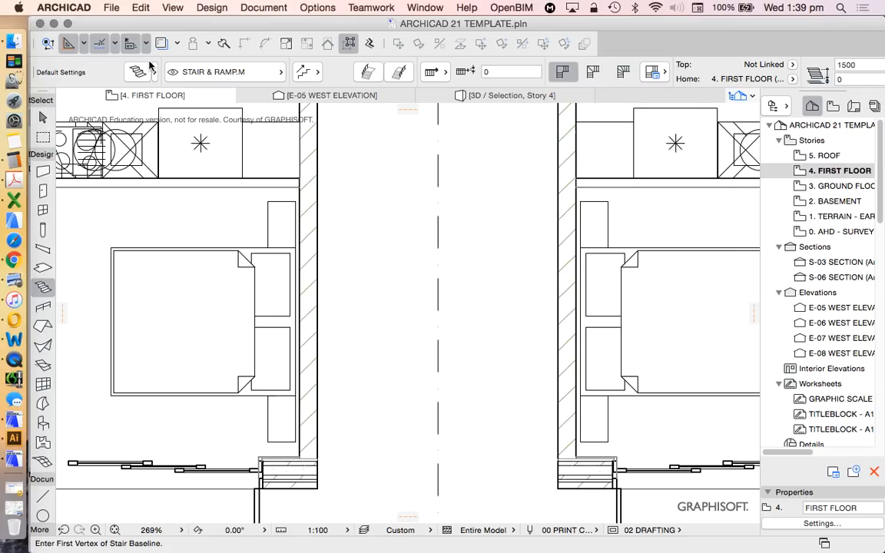
{"action": "left_click", "coordinate": [138, 73]}
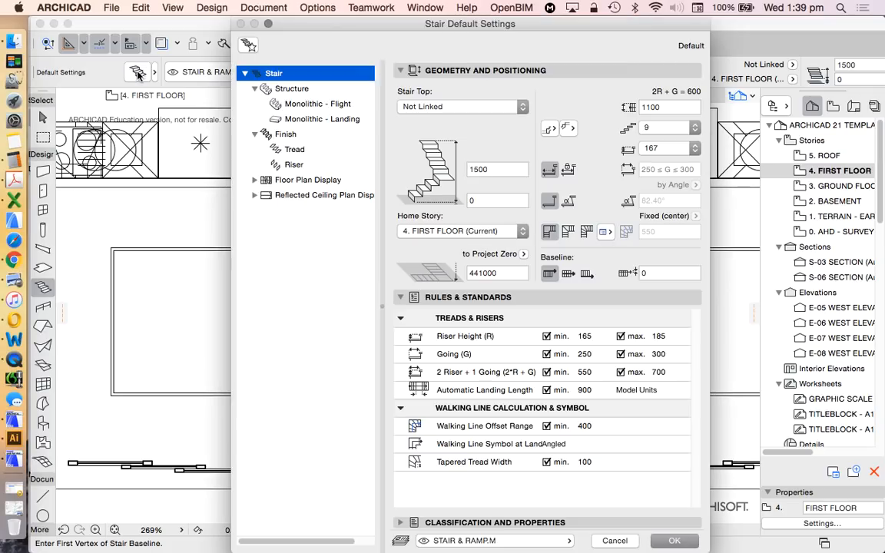
{"action": "left_click", "coordinate": [661, 354]}
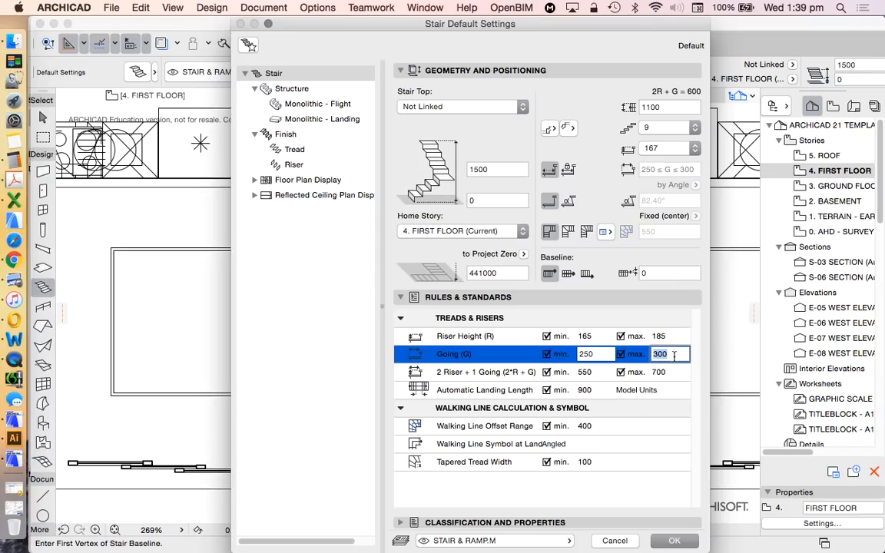
{"action": "type", "text": "270"}
{"action": "left_click", "coordinate": [680, 542]}
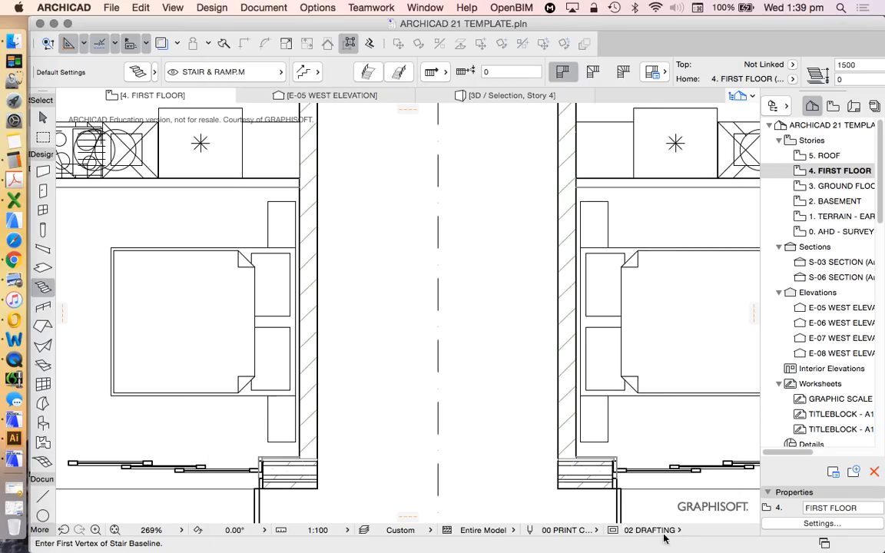
- Draw a straight nine-riser stair about 2160 long, running up along the entry recess's left wall
{"action": "left_click", "coordinate": [318, 353]}
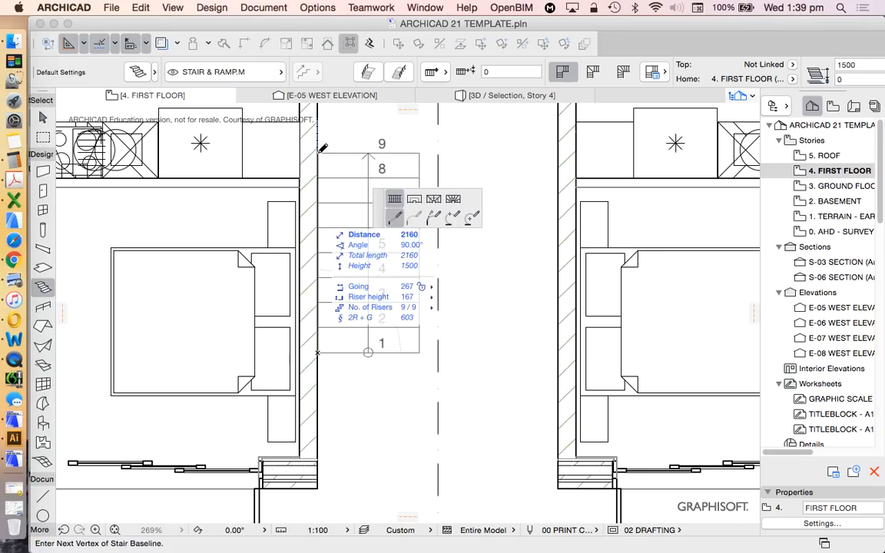
{"action": "left_click", "coordinate": [320, 151]}
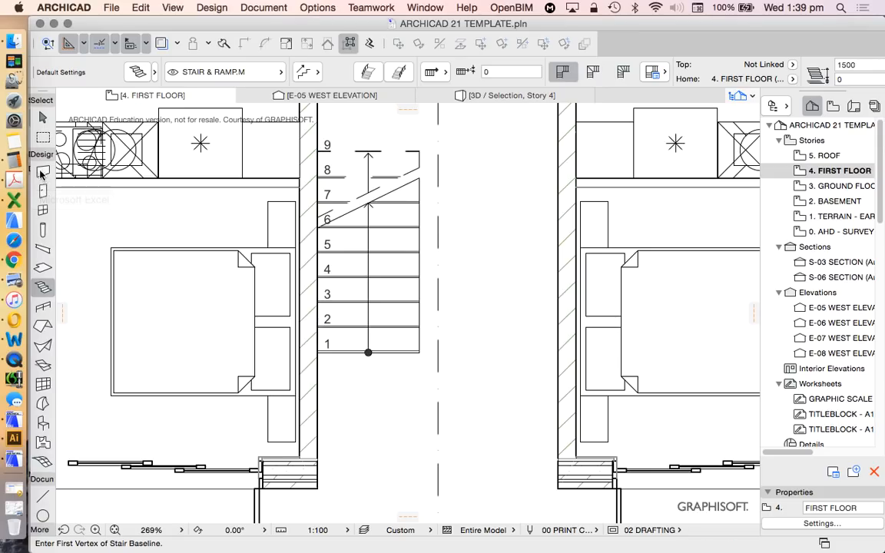
- Switch to the Calculator and divide 2160 by 8 to check the going
{"action": "left_click", "coordinate": [14, 159]}
{"action": "left_click", "coordinate": [548, 184]}
{"action": "type", "text": "2160"}
{"action": "left_click", "coordinate": [666, 180]}
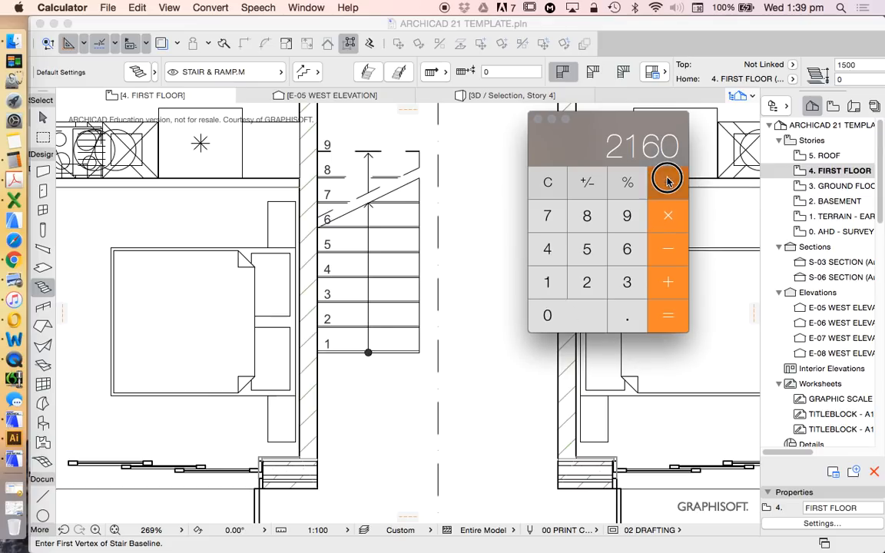
{"action": "type", "text": "8"}
{"action": "left_click", "coordinate": [667, 324]}
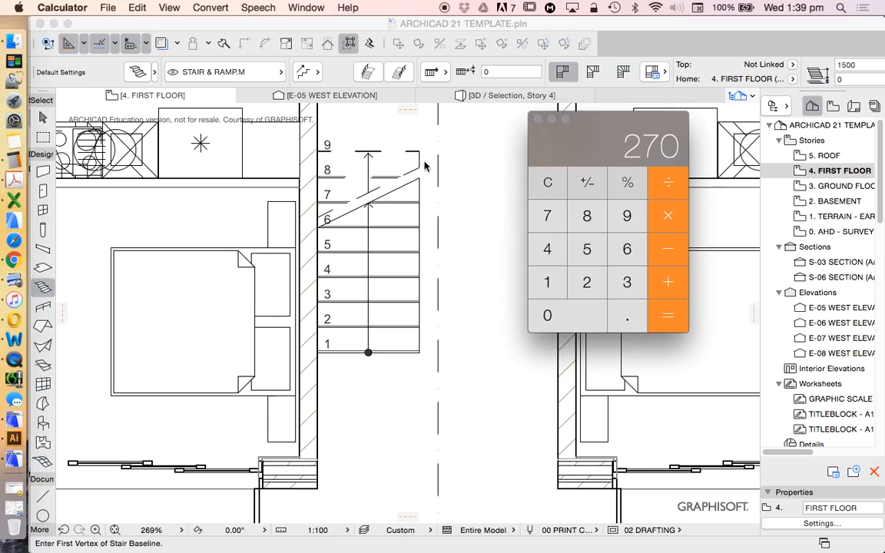
- Return to ARCHICAD and move the stair up so its upper-left corner meets the entry recess's upper-left inner corner
{"action": "left_click", "coordinate": [472, 197]}
{"action": "scroll", "coordinate": [425, 314], "scroll_direction": "down", "scroll_amount": 4}
{"action": "scroll", "coordinate": [421, 257], "scroll_direction": "up", "scroll_amount": 2}
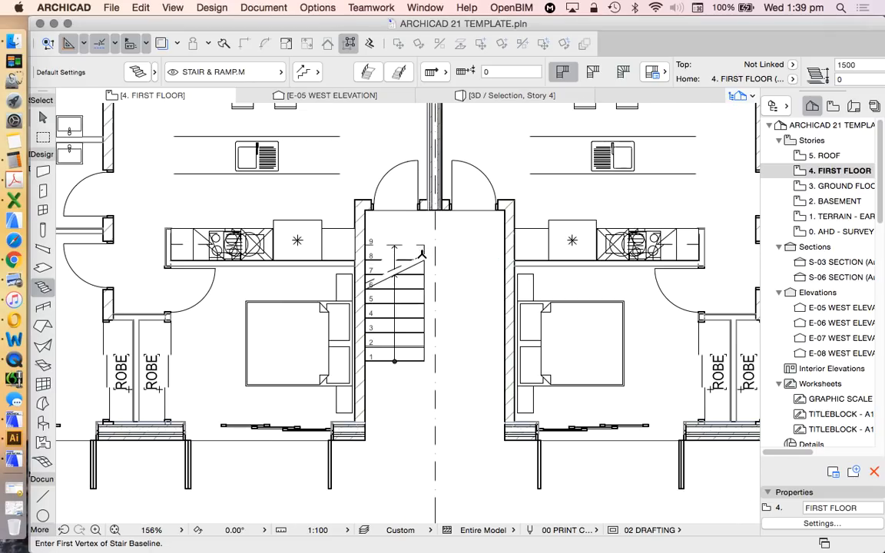
{"action": "scroll", "coordinate": [419, 242], "scroll_direction": "up", "scroll_amount": 3}
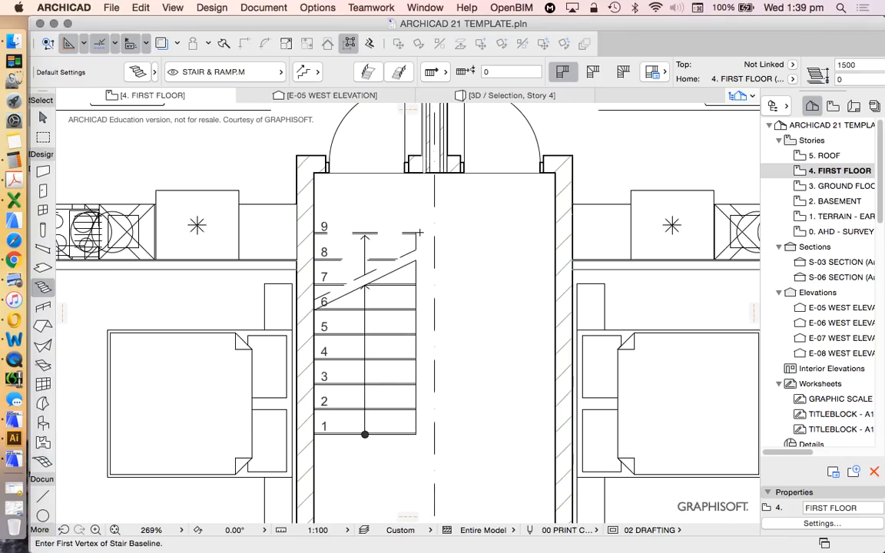
{"action": "key", "text": "Escape"}
{"action": "left_click", "coordinate": [417, 234]}
{"action": "scroll", "coordinate": [423, 279], "scroll_direction": "down", "scroll_amount": 1}
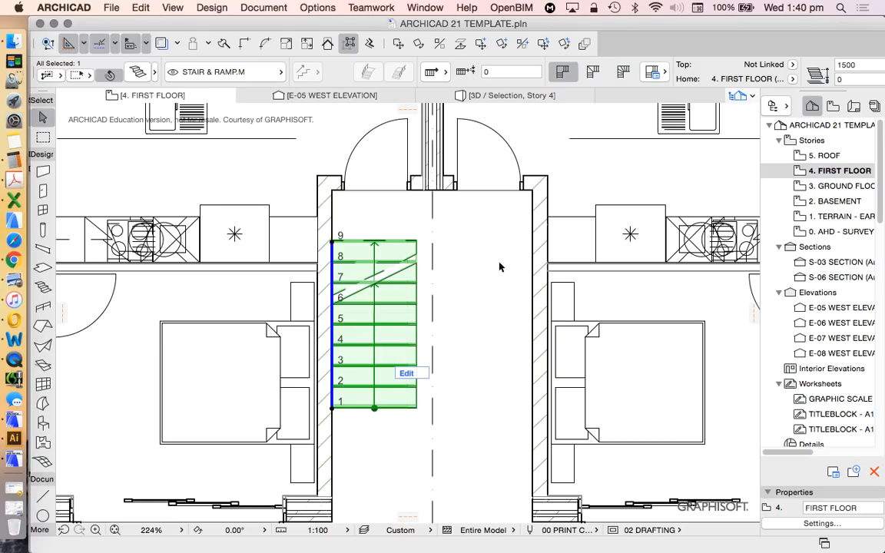
{"action": "right_click", "coordinate": [475, 284]}
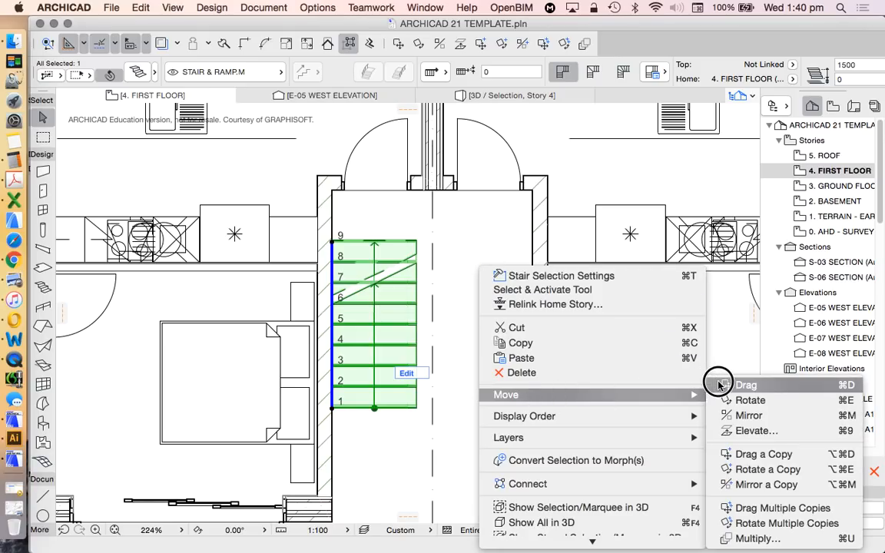
{"action": "left_click", "coordinate": [777, 385]}
{"action": "left_click", "coordinate": [332, 241]}
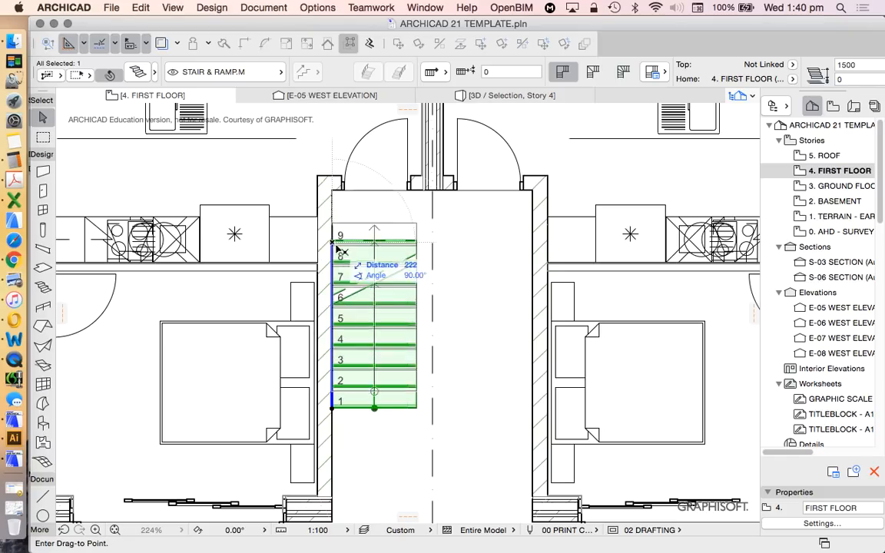
{"action": "left_click", "coordinate": [334, 192]}
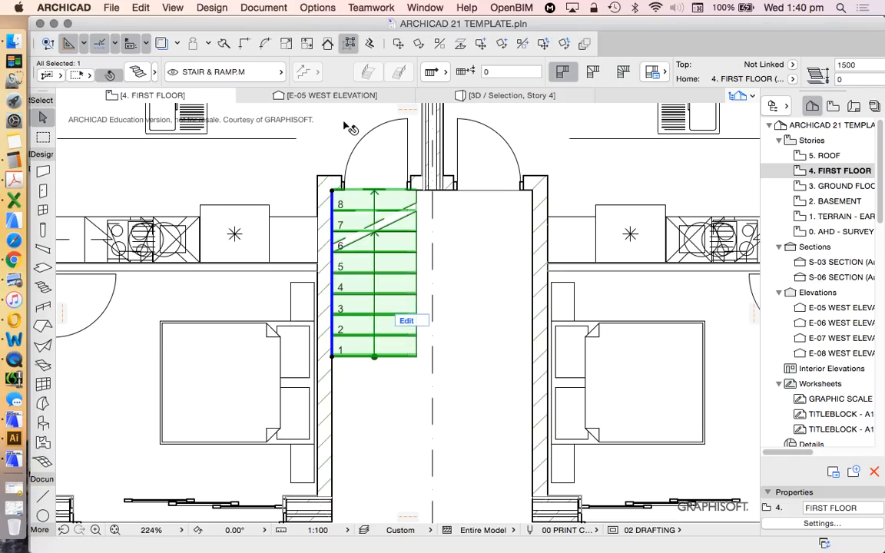
- Move the stair straight down 1200 from the recess's back edge and deselect it
{"action": "right_click", "coordinate": [427, 223]}
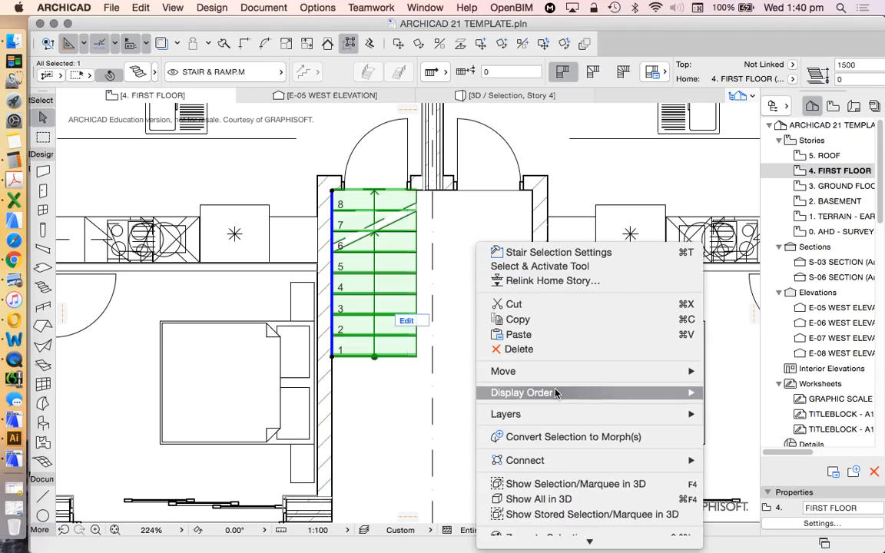
{"action": "mouse_move", "coordinate": [538, 371]}
{"action": "left_click", "coordinate": [731, 371]}
{"action": "left_click", "coordinate": [409, 266]}
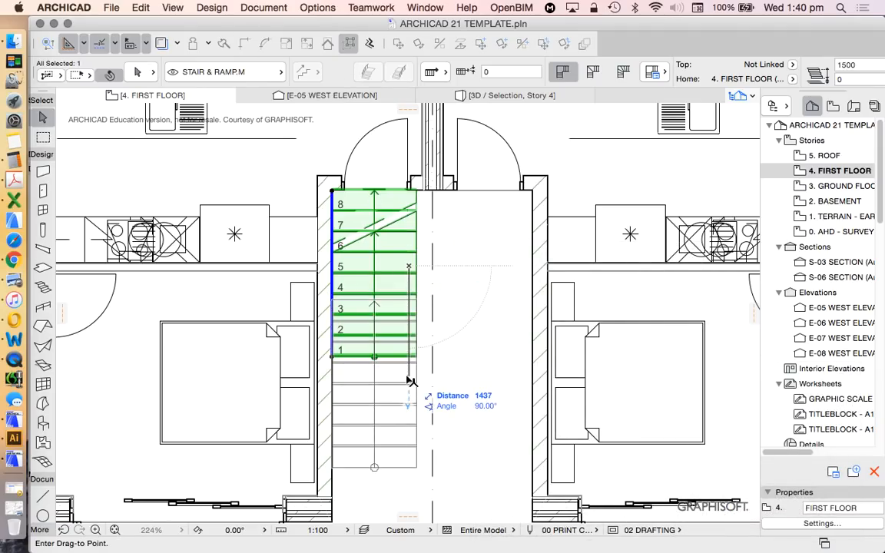
{"action": "type", "text": "1200"}
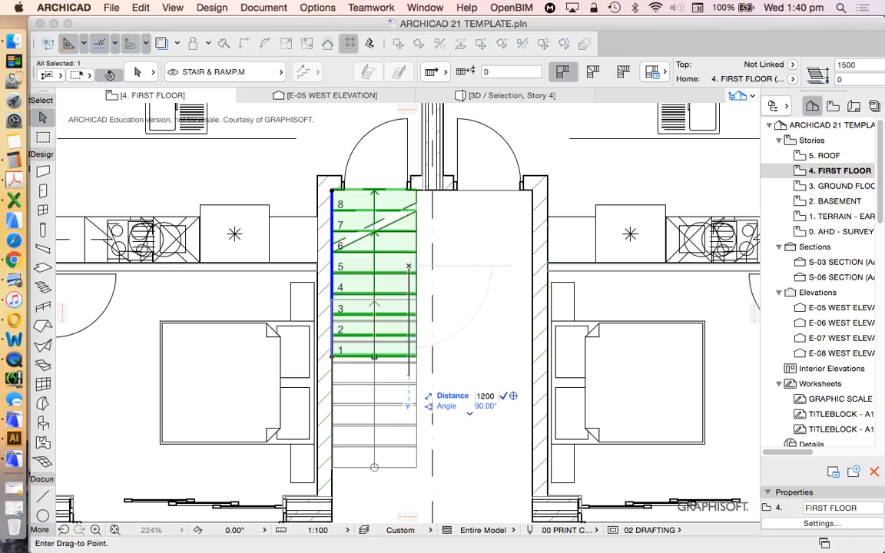
{"action": "key", "text": "Return"}
{"action": "scroll", "coordinate": [354, 338], "scroll_direction": "down", "scroll_amount": 5}
{"action": "scroll", "coordinate": [354, 338], "scroll_direction": "up", "scroll_amount": 3}
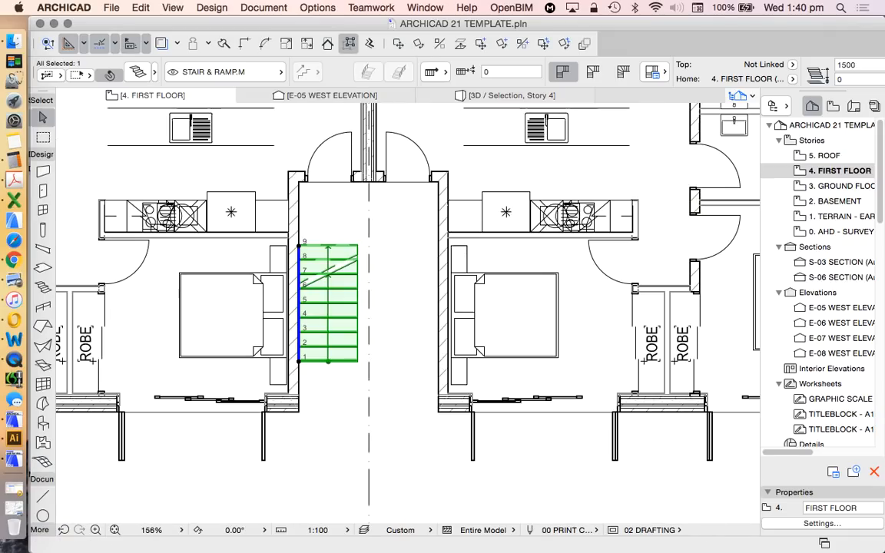
{"action": "key", "text": "Escape"}
- Measure with the Line tool from the stair's foot to the recess's front edge and the centre line, without drawing any line
{"action": "middle_click_drag", "start_coordinate": [338, 332], "coordinate": [342, 271]}
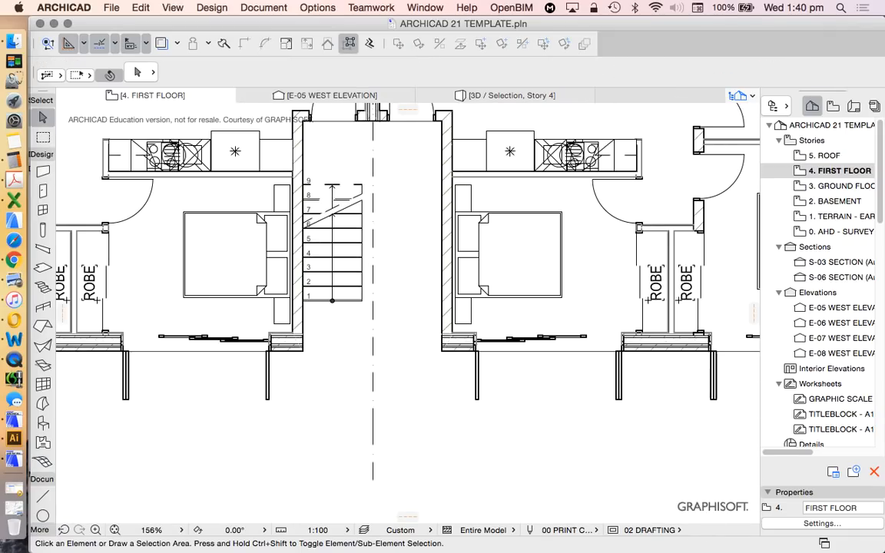
{"action": "left_click", "coordinate": [43, 497]}
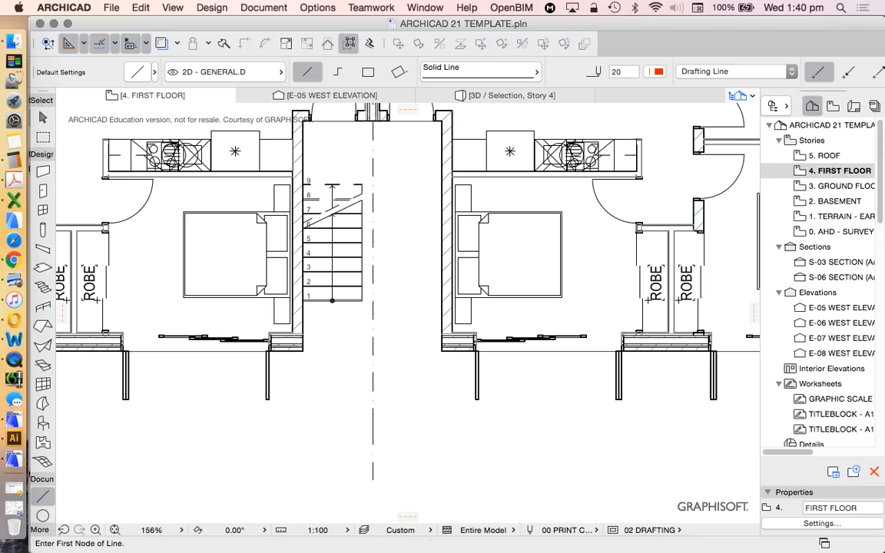
{"action": "left_click", "coordinate": [303, 301]}
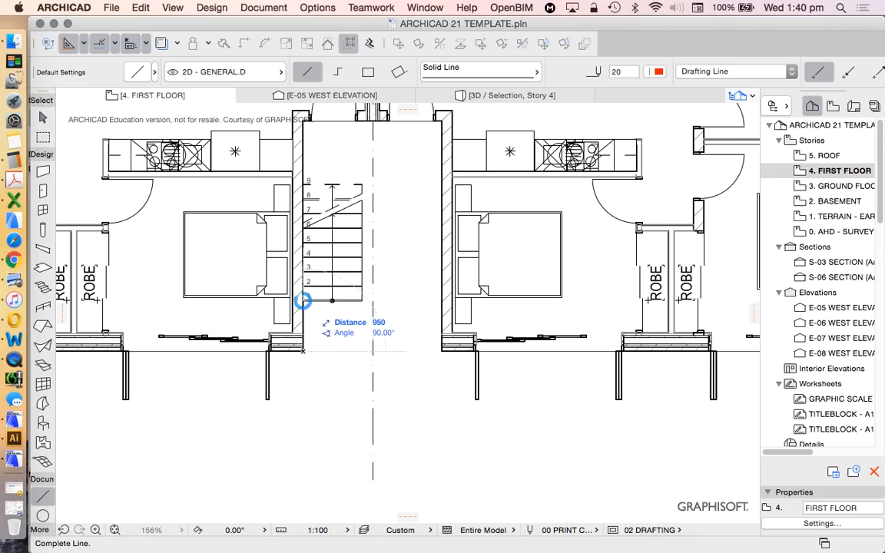
{"action": "key", "text": "Escape"}
{"action": "left_click", "coordinate": [362, 300]}
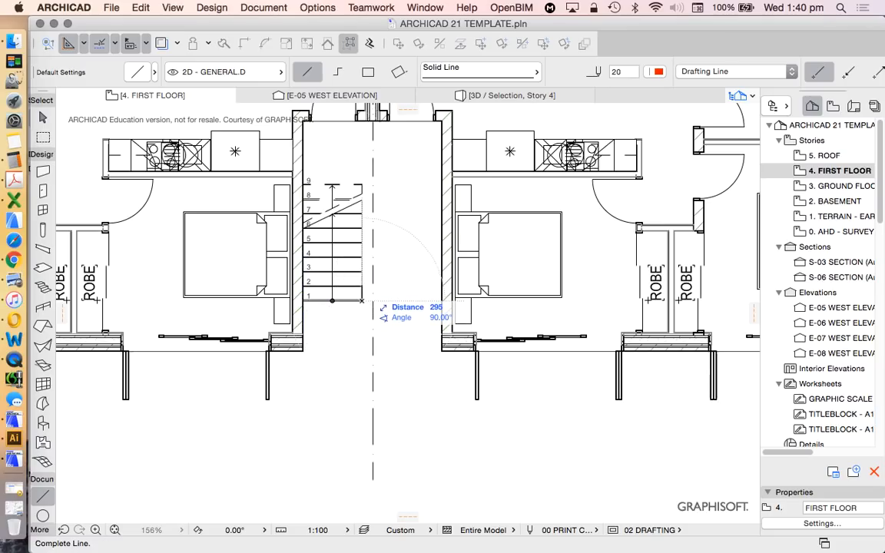
{"action": "key", "text": "Escape"}
{"action": "scroll", "coordinate": [361, 286], "scroll_direction": "up", "scroll_amount": 4}
{"action": "scroll", "coordinate": [362, 316], "scroll_direction": "down", "scroll_amount": 4}
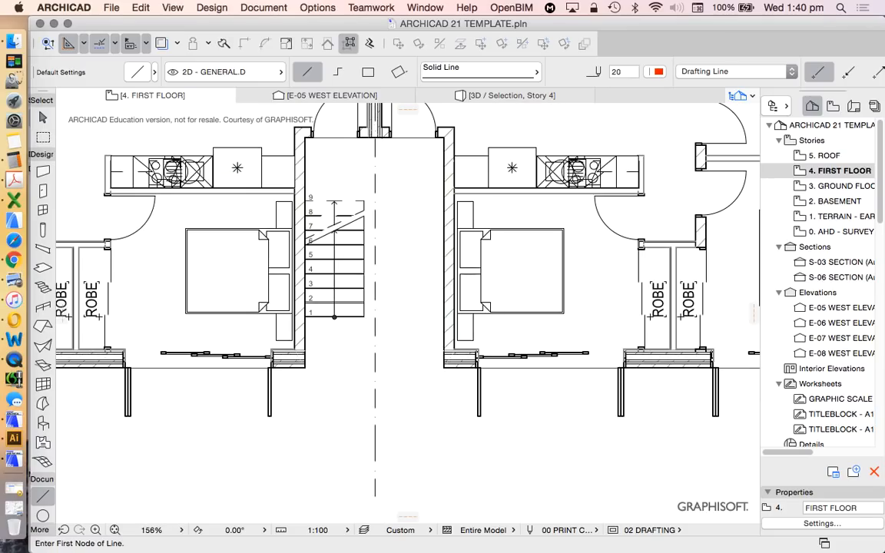
{"action": "scroll", "coordinate": [354, 229], "scroll_direction": "up", "scroll_amount": 2}
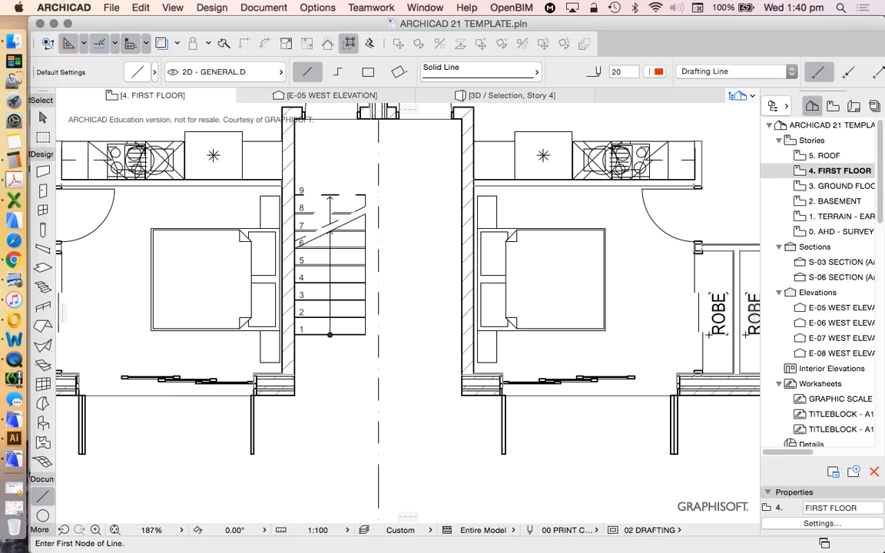
- Review the placed stair's geometry, riser and going settings, and close them without changes
{"action": "key", "text": "Escape"}
{"action": "left_click", "coordinate": [338, 299]}
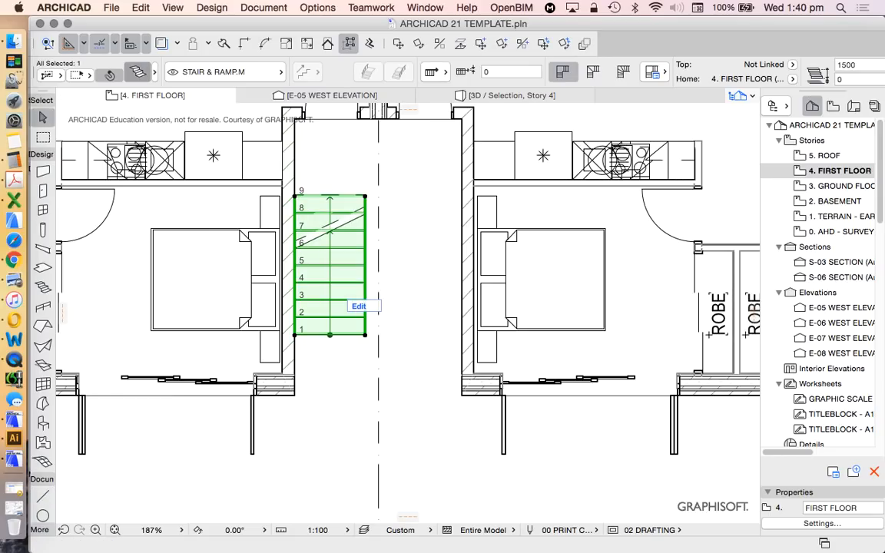
{"action": "key", "text": "super+t"}
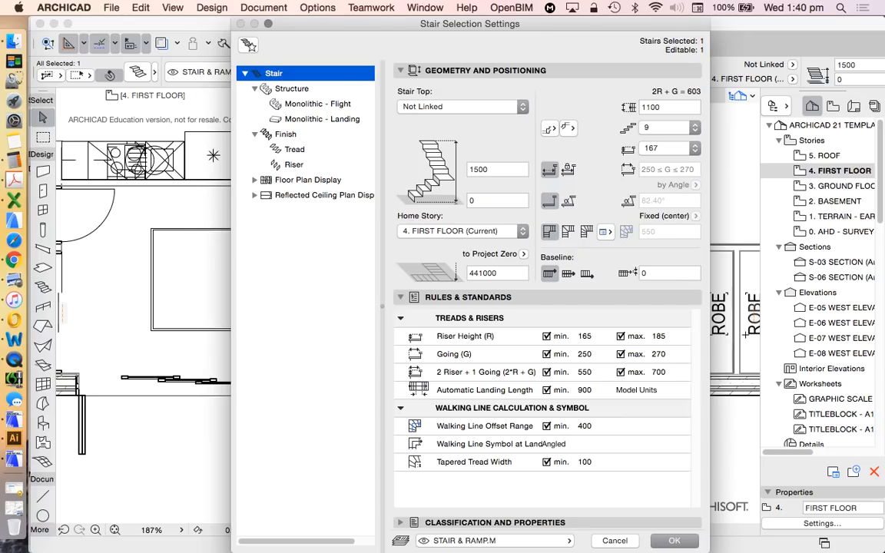
{"action": "key", "text": "Return"}
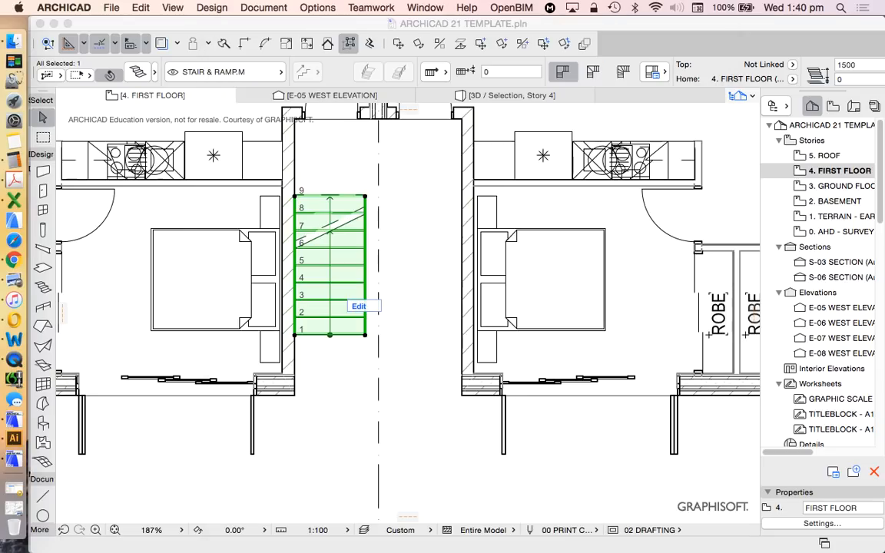
{"action": "scroll", "coordinate": [394, 233], "scroll_direction": "down", "scroll_amount": 1}
{"action": "scroll", "coordinate": [372, 395], "scroll_direction": "down", "scroll_amount": 3}
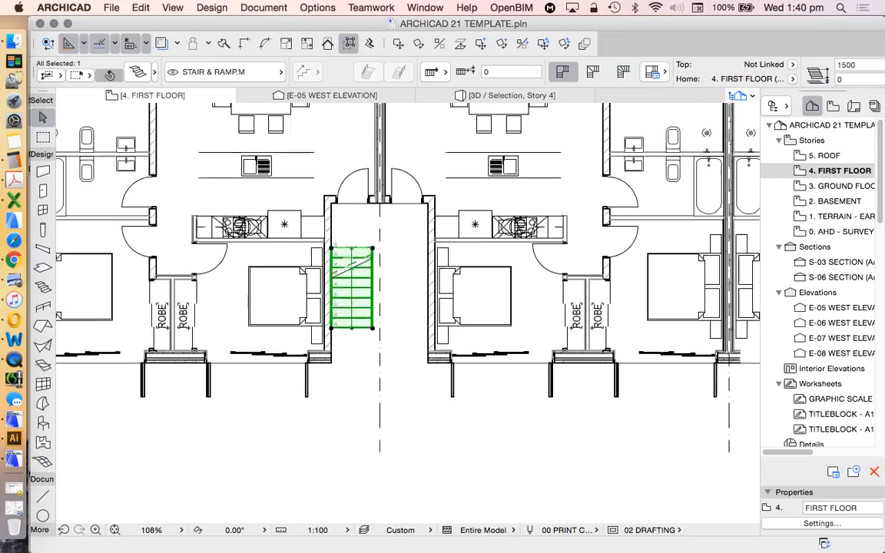
{"action": "scroll", "coordinate": [372, 395], "scroll_direction": "up", "scroll_amount": 1}
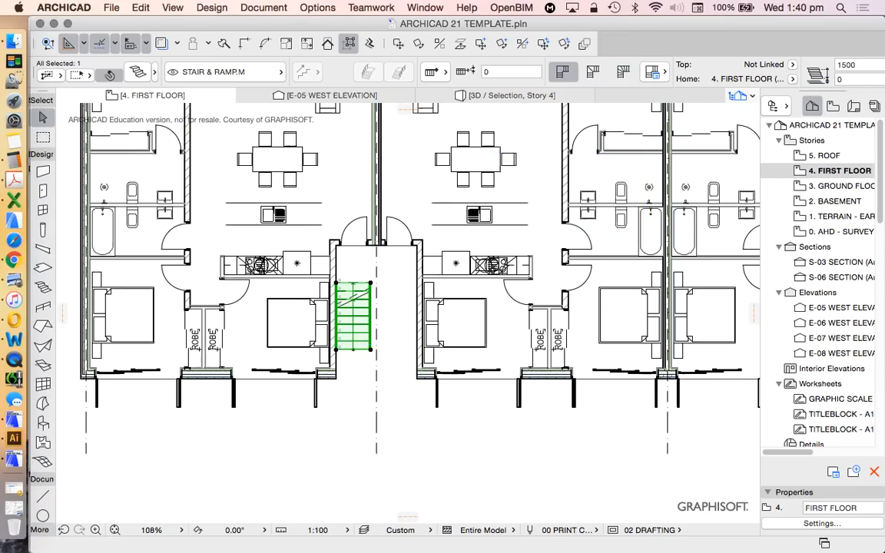
- Move the stair up about 100, leaving about 1100 between its top riser and the recess's back edge
{"action": "scroll", "coordinate": [421, 269], "scroll_direction": "up", "scroll_amount": 2}
{"action": "scroll", "coordinate": [317, 305], "scroll_direction": "up", "scroll_amount": 3}
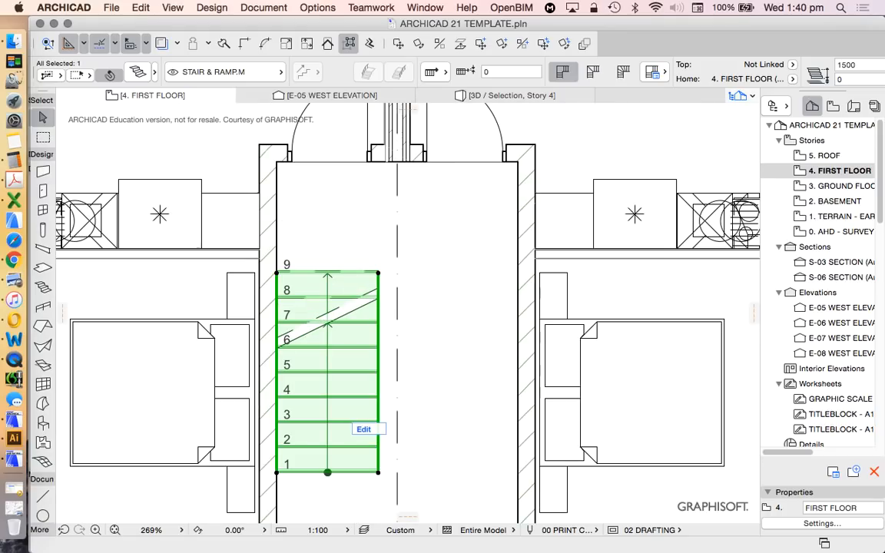
{"action": "right_click", "coordinate": [452, 230]}
{"action": "mouse_move", "coordinate": [541, 355]}
{"action": "left_click", "coordinate": [702, 347]}
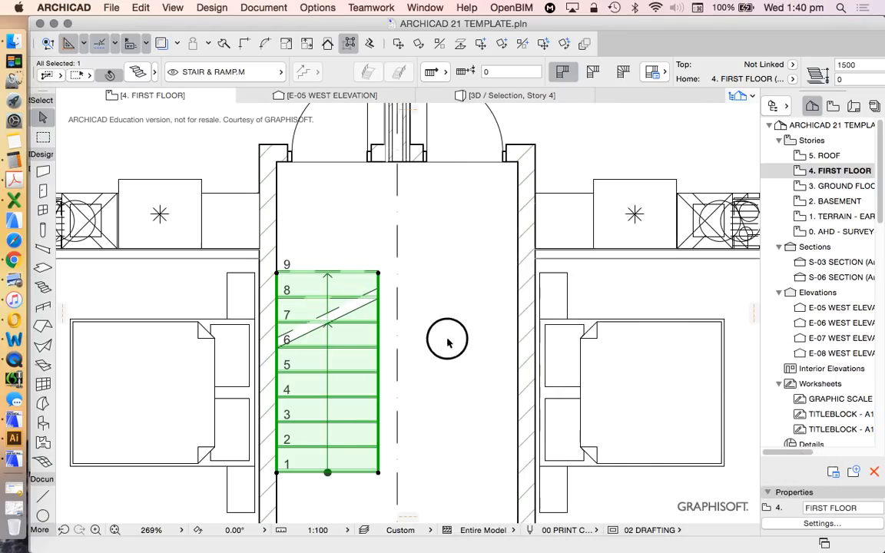
{"action": "left_click", "coordinate": [443, 340]}
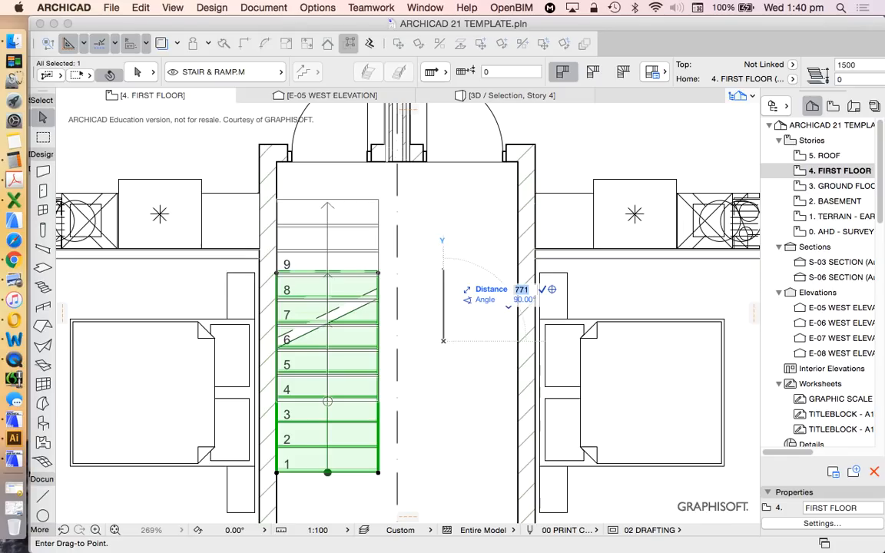
{"action": "left_click", "coordinate": [443, 269]}
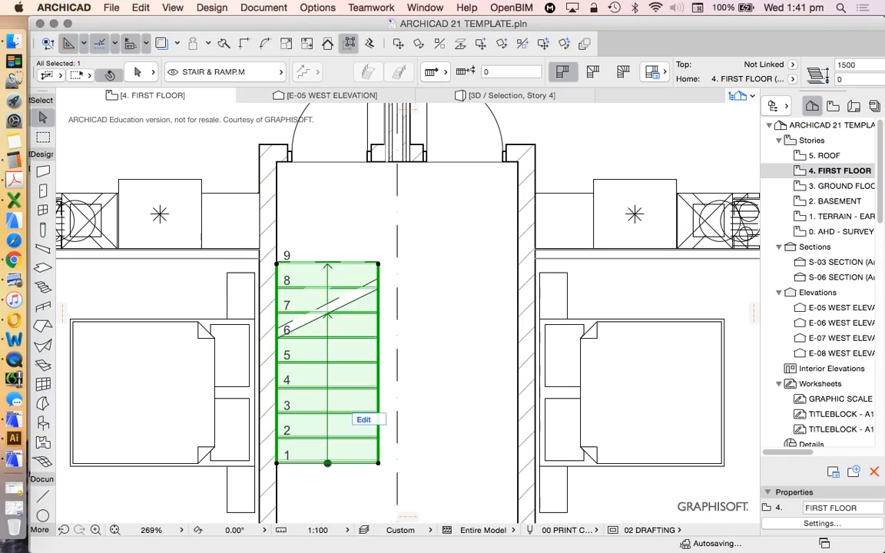
{"action": "key", "text": "Escape"}
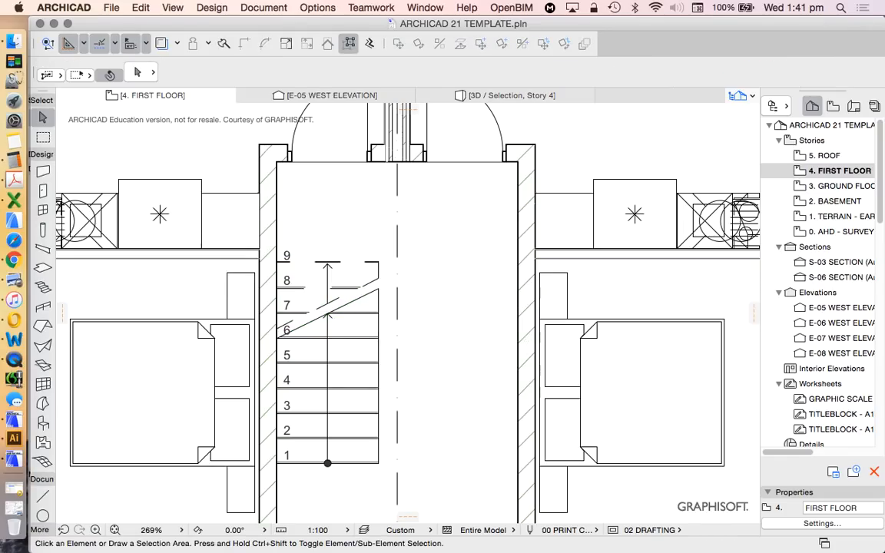
- Measure the landing depth above the top riser and the space at the stair's foot with the Line tool
{"action": "left_click", "coordinate": [43, 497]}
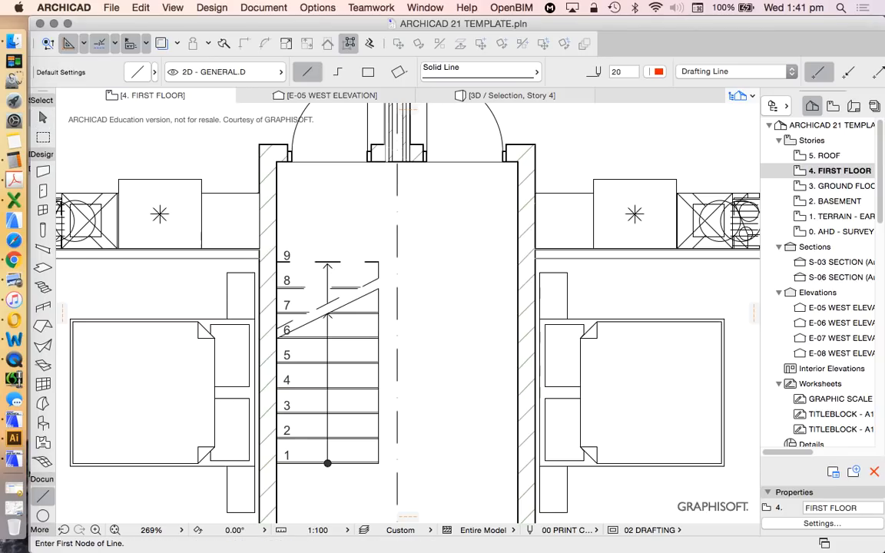
{"action": "left_click", "coordinate": [377, 263]}
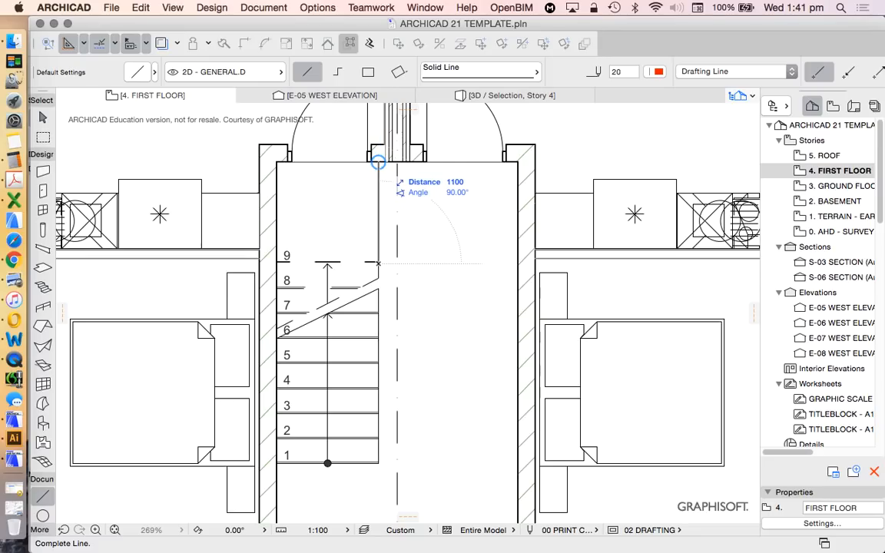
{"action": "scroll", "coordinate": [377, 161], "scroll_direction": "down", "scroll_amount": 4}
{"action": "left_click", "coordinate": [377, 162]}
{"action": "left_click", "coordinate": [377, 308]}
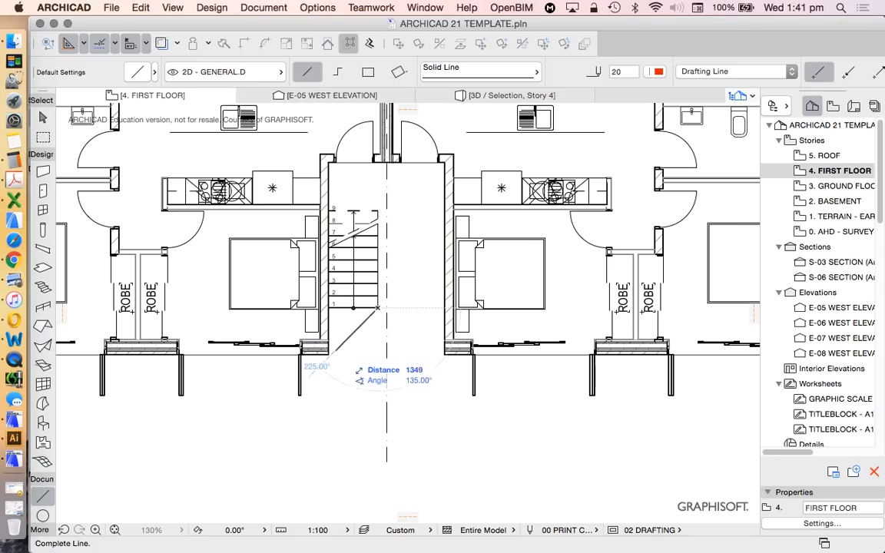
{"action": "key", "text": "Escape"}
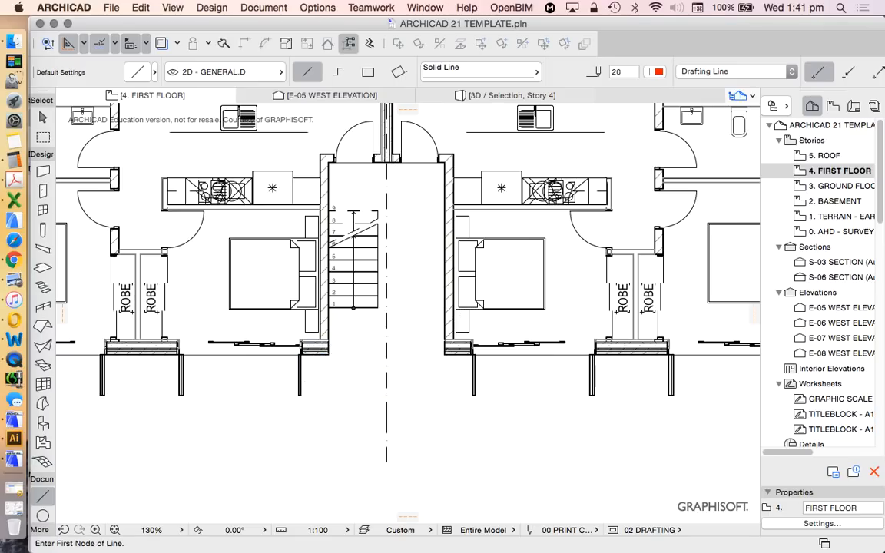
- Mirror a copy of the stair across the recess's centre line and move the copy against the opposite wall
{"action": "scroll", "coordinate": [443, 345], "scroll_direction": "down", "scroll_amount": 3}
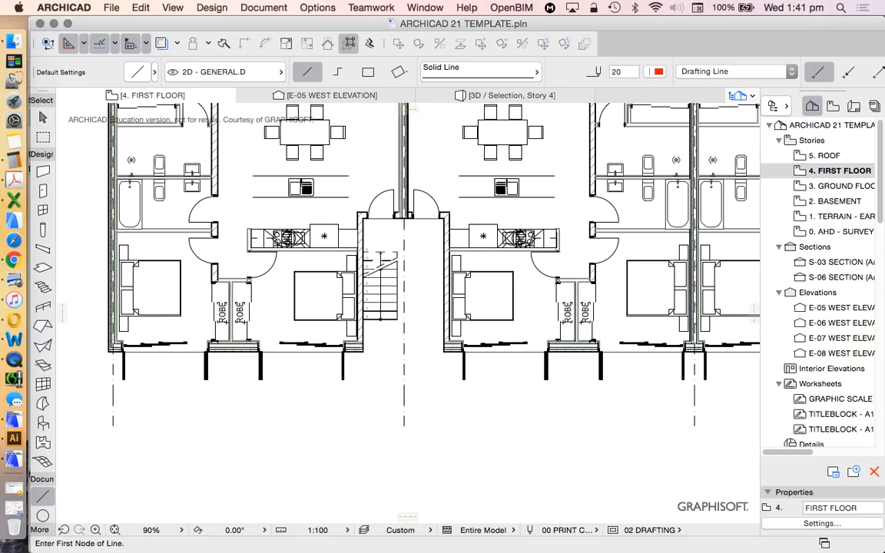
{"action": "scroll", "coordinate": [447, 292], "scroll_direction": "up", "scroll_amount": 3}
{"action": "scroll", "coordinate": [330, 206], "scroll_direction": "down", "scroll_amount": 3}
{"action": "scroll", "coordinate": [372, 229], "scroll_direction": "up", "scroll_amount": 7}
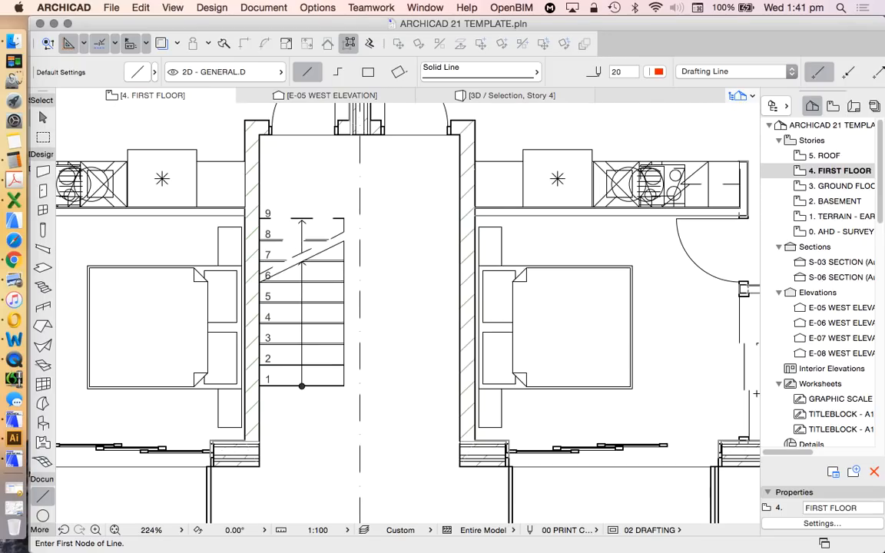
{"action": "key", "text": "Escape"}
{"action": "left_click", "coordinate": [343, 222]}
{"action": "scroll", "coordinate": [348, 220], "scroll_direction": "up", "scroll_amount": 3}
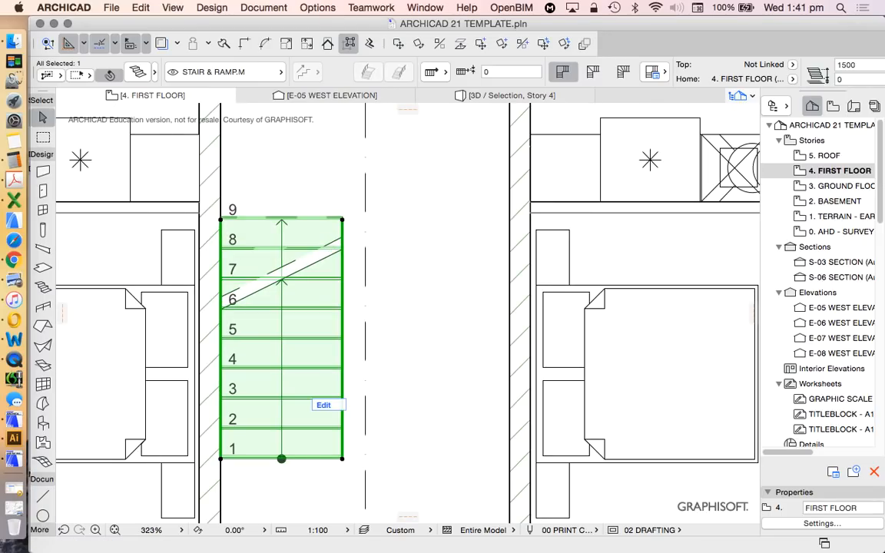
{"action": "scroll", "coordinate": [342, 222], "scroll_direction": "down", "scroll_amount": 1}
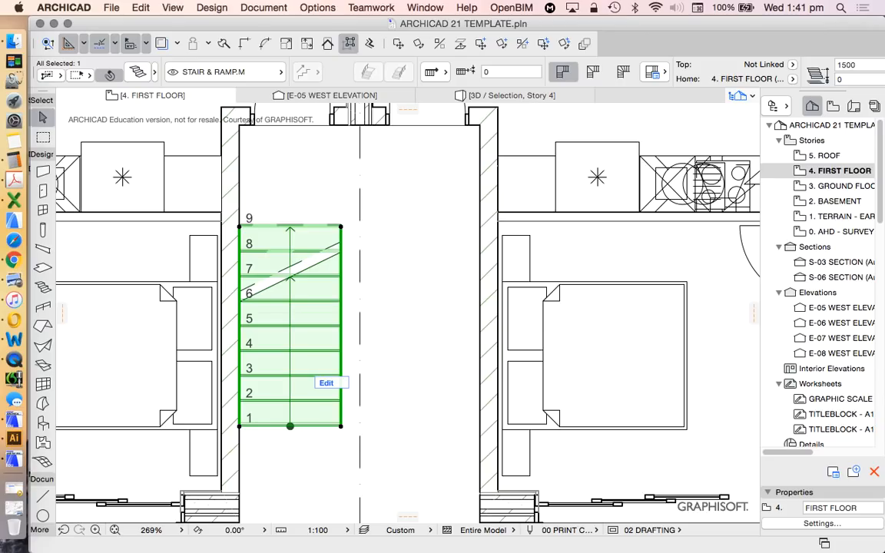
{"action": "right_click", "coordinate": [337, 183]}
{"action": "mouse_move", "coordinate": [365, 308]}
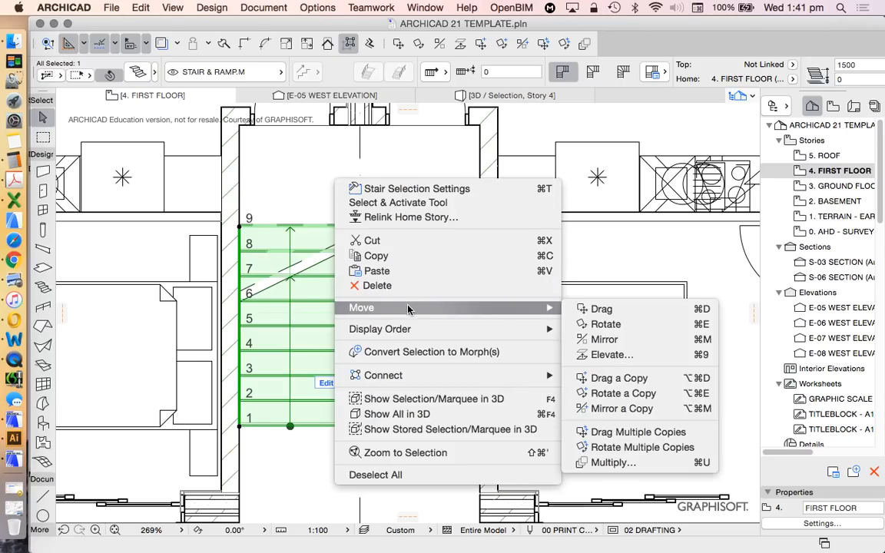
{"action": "left_click", "coordinate": [614, 408]}
{"action": "left_click", "coordinate": [367, 233]}
{"action": "left_click", "coordinate": [376, 365]}
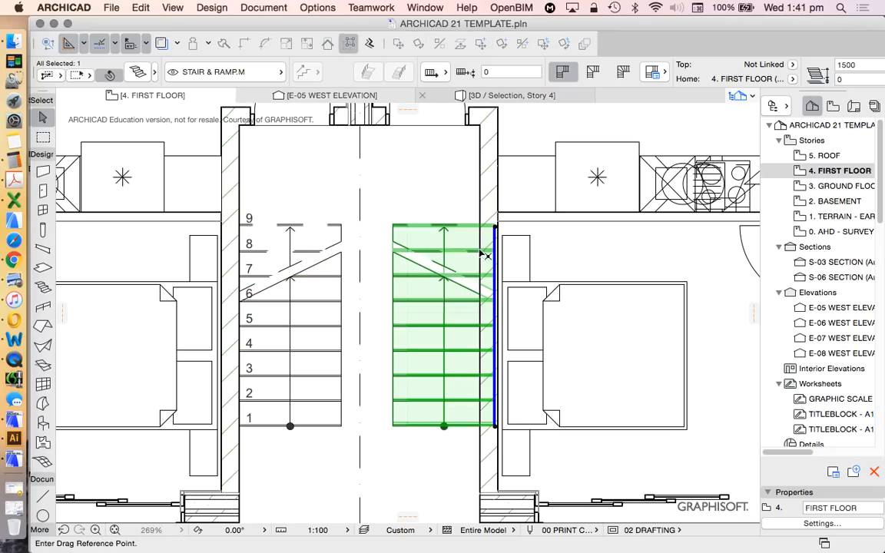
{"action": "left_click", "coordinate": [493, 227]}
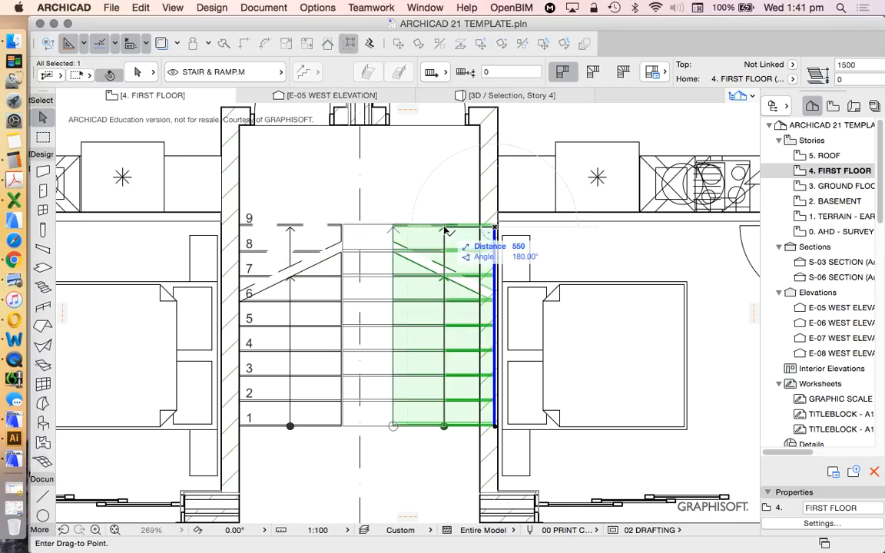
{"action": "left_click", "coordinate": [479, 226]}
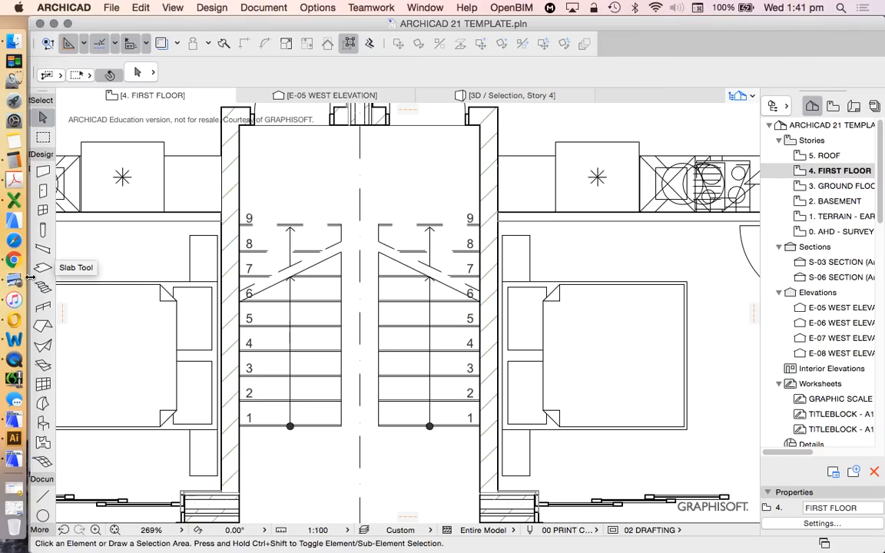
- Measure the gap between the two stair flights with the Line tool, without drawing any line
{"action": "left_click", "coordinate": [43, 497]}
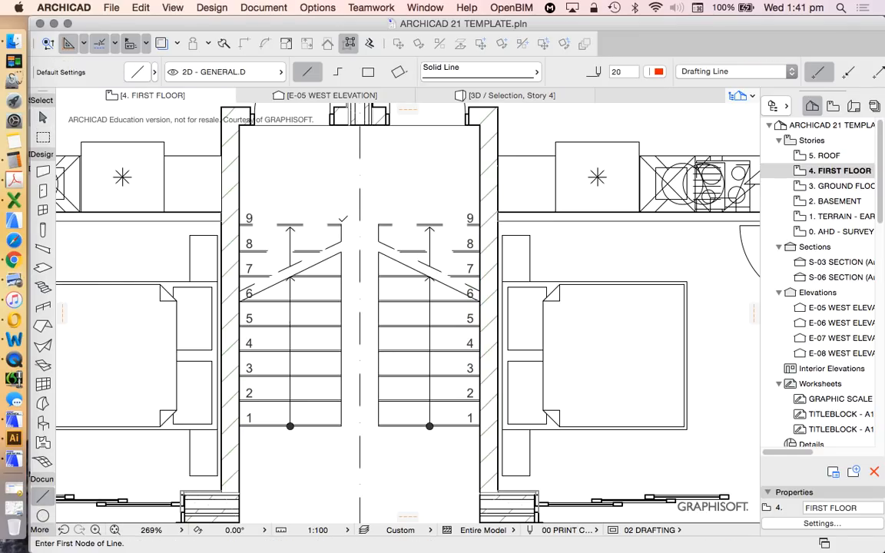
{"action": "left_click", "coordinate": [341, 225]}
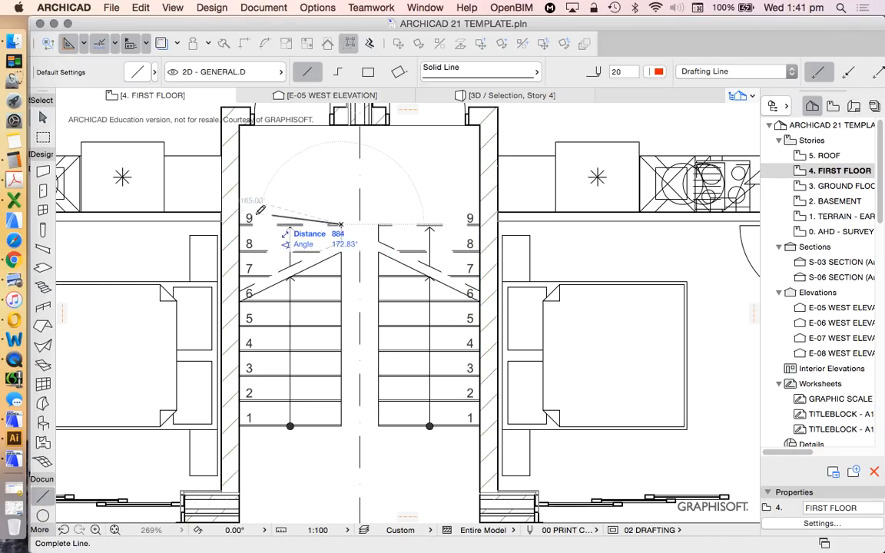
{"action": "key", "text": "Escape"}
{"action": "left_click", "coordinate": [341, 226]}
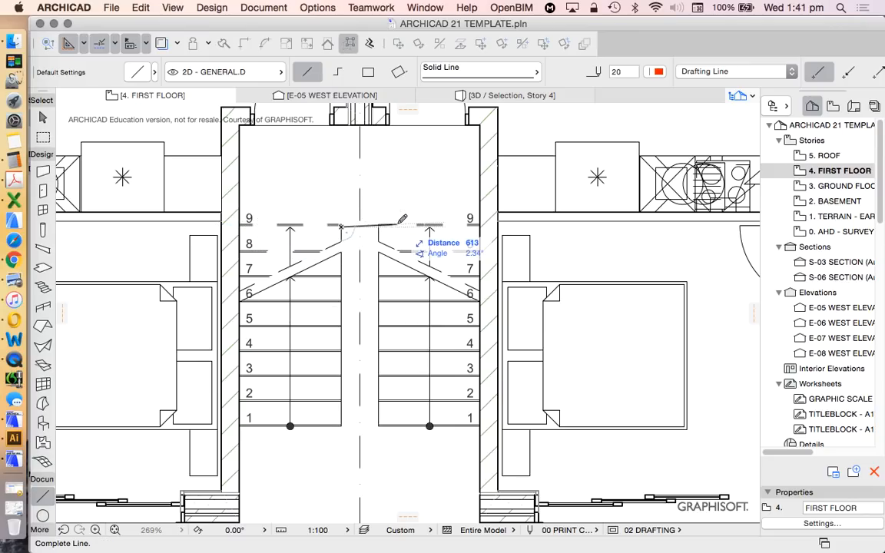
{"action": "key", "text": "shift"}
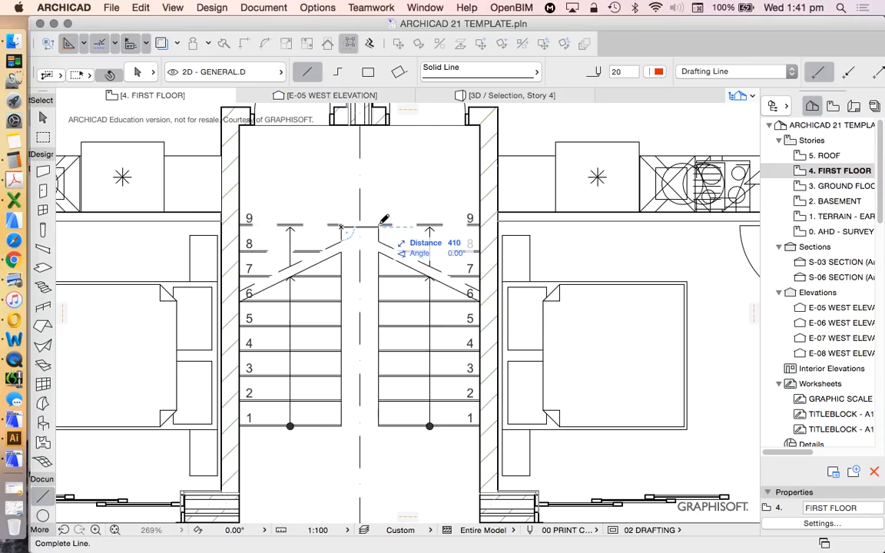
{"action": "key", "text": "Escape"}
{"action": "key", "text": "w"}
- Review the left-hand stair's geometry and positioning settings, and close them without changes
{"action": "middle_click_drag", "start_coordinate": [337, 235], "coordinate": [336, 241]}
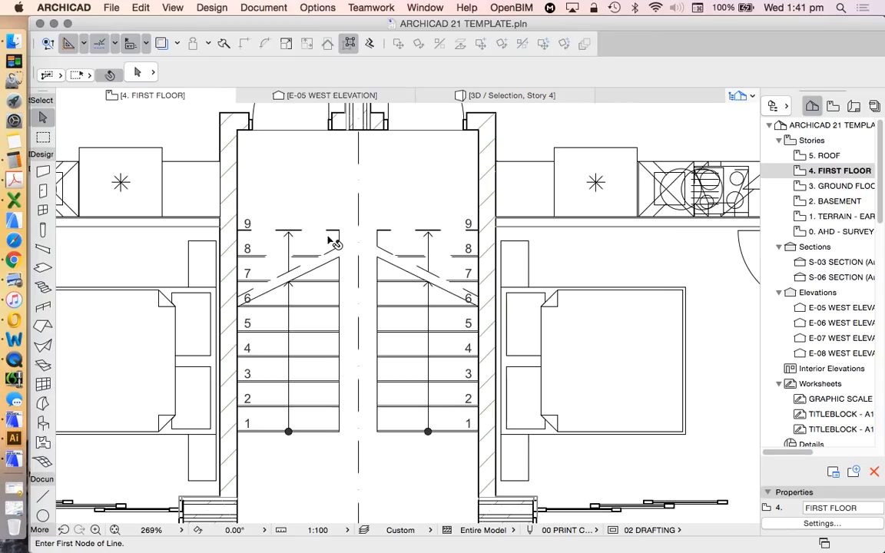
{"action": "left_click", "coordinate": [340, 233]}
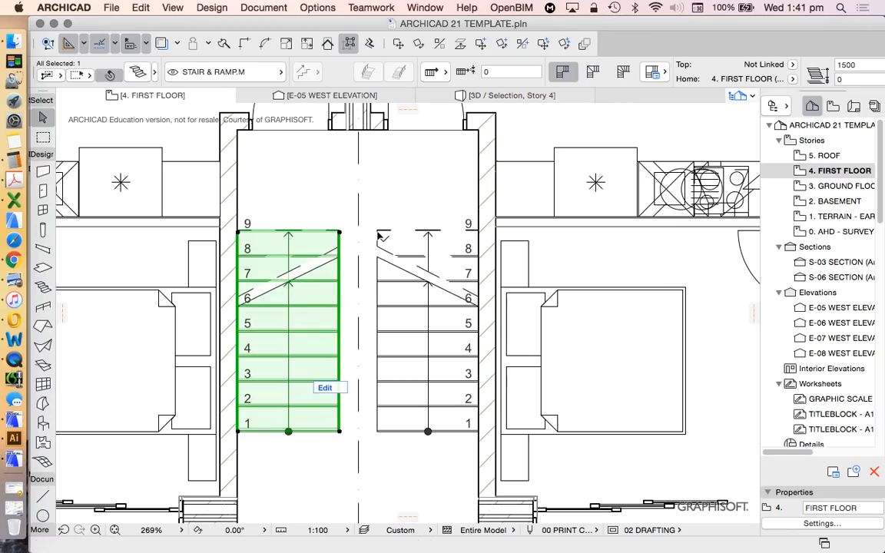
{"action": "scroll", "coordinate": [372, 223], "scroll_direction": "down", "scroll_amount": 2}
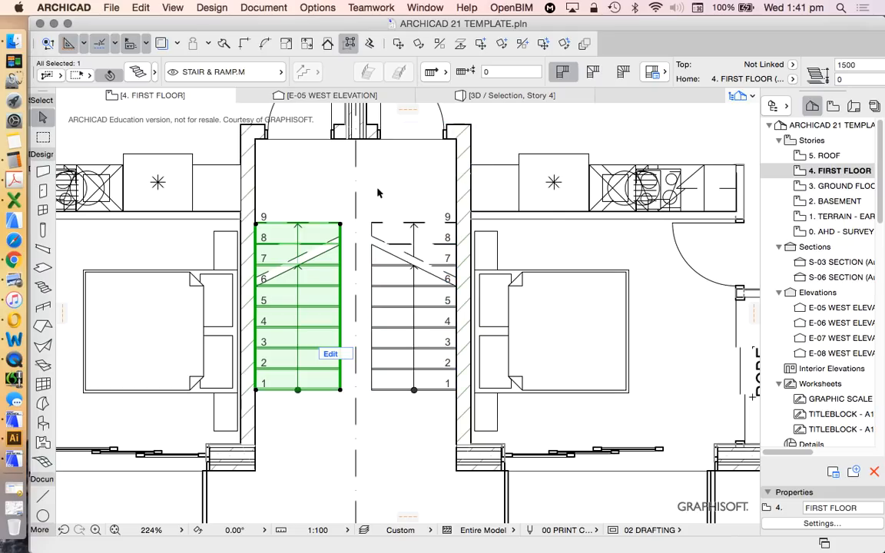
{"action": "left_click", "coordinate": [377, 193]}
{"action": "scroll", "coordinate": [380, 192], "scroll_direction": "up", "scroll_amount": 2}
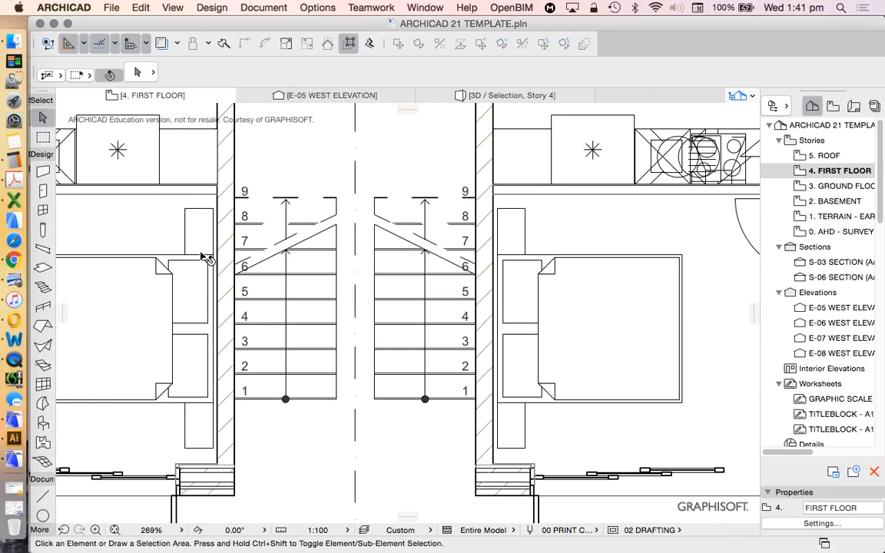
{"action": "left_click", "coordinate": [337, 199]}
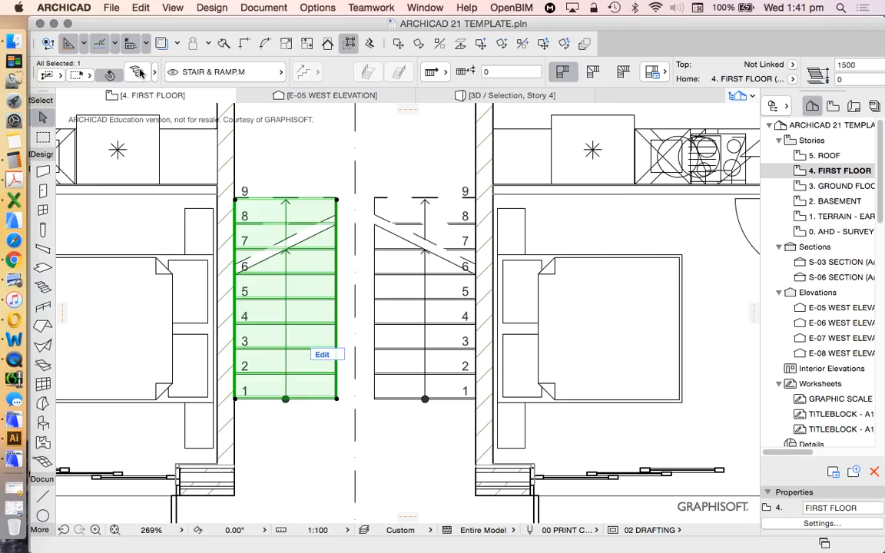
{"action": "left_click", "coordinate": [138, 71]}
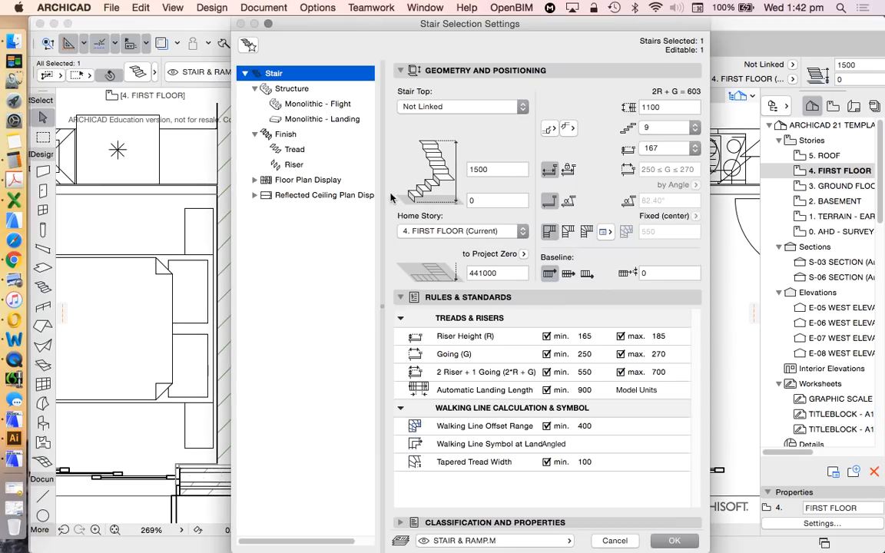
{"action": "key", "text": "Escape"}
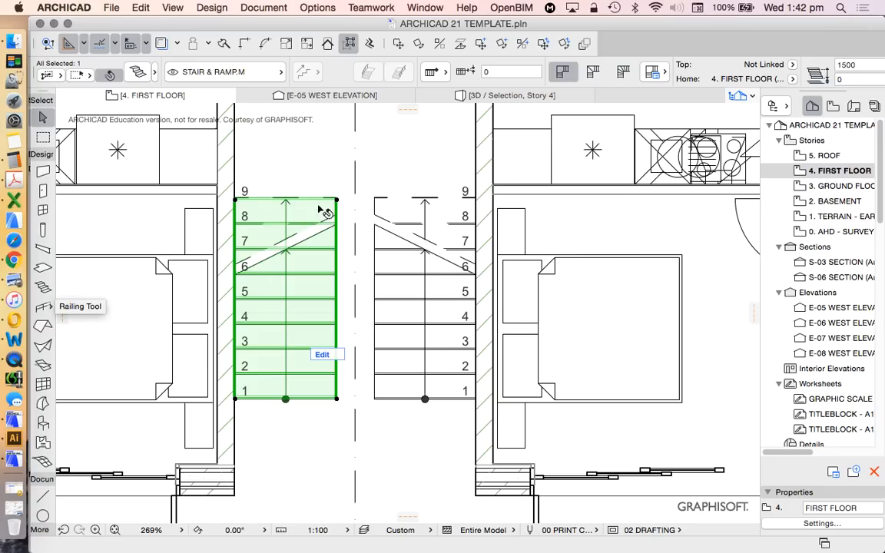
{"action": "key", "text": "Escape"}
- Rotate the right-hand stair 180° about its middle so its first riser faces the unit entry doors
{"action": "scroll", "coordinate": [315, 271], "scroll_direction": "down", "scroll_amount": 5}
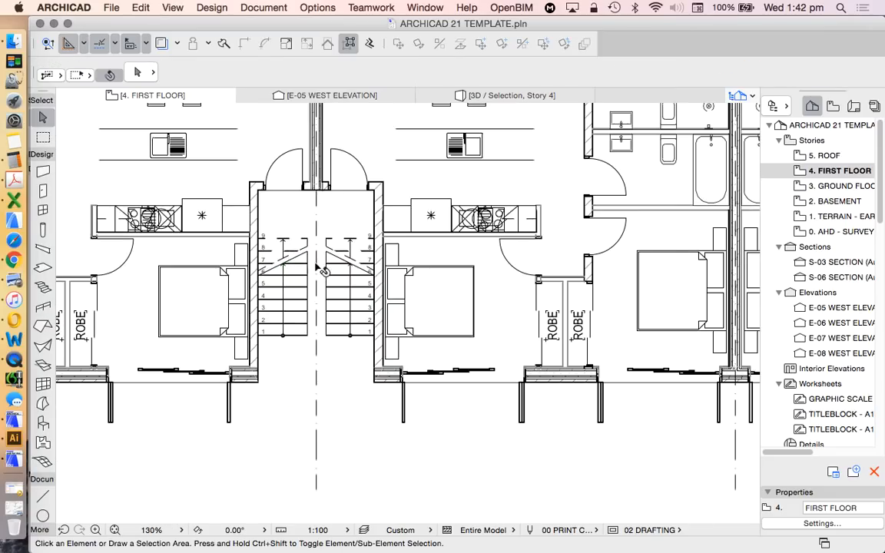
{"action": "scroll", "coordinate": [321, 269], "scroll_direction": "up", "scroll_amount": 4}
{"action": "left_click", "coordinate": [318, 226]}
{"action": "left_click", "coordinate": [426, 45]}
{"action": "left_click", "coordinate": [338, 300]}
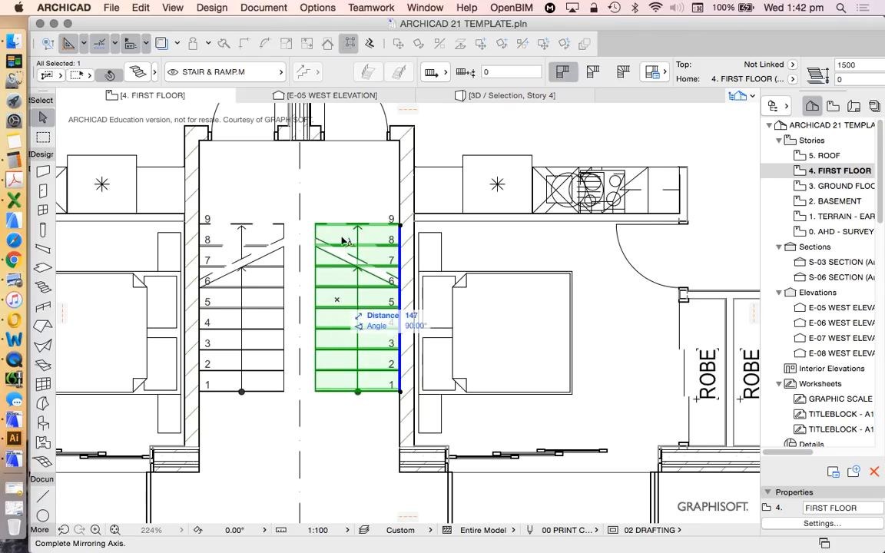
{"action": "left_click", "coordinate": [369, 43]}
{"action": "left_click", "coordinate": [345, 299]}
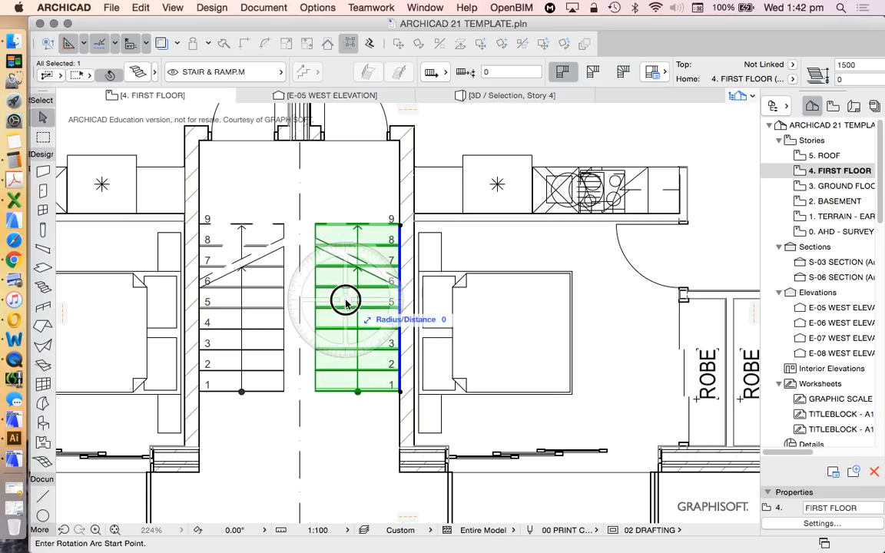
{"action": "left_click", "coordinate": [349, 209]}
{"action": "left_click", "coordinate": [323, 381]}
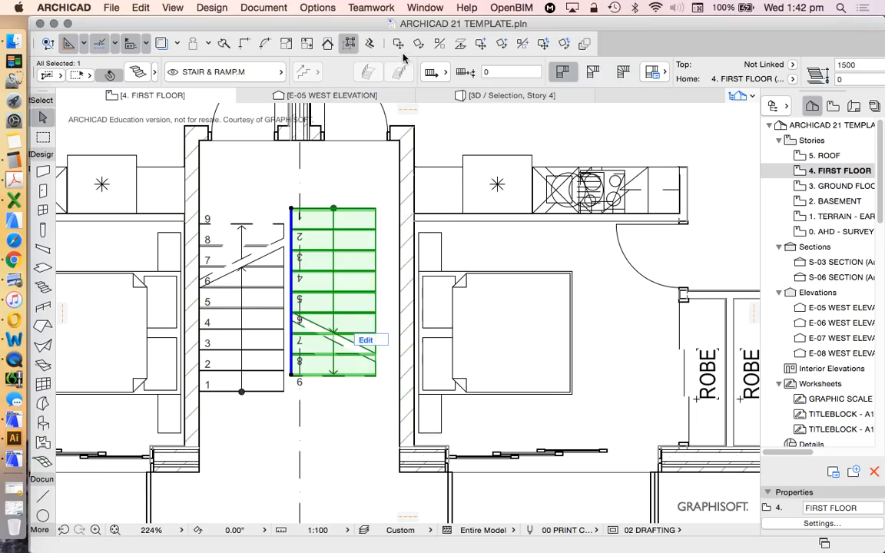
- Move the rotated stair against the recess's right-hand wall, with its first riser level with the other flight's top riser
{"action": "left_click", "coordinate": [291, 208]}
{"action": "right_click", "coordinate": [265, 185]}
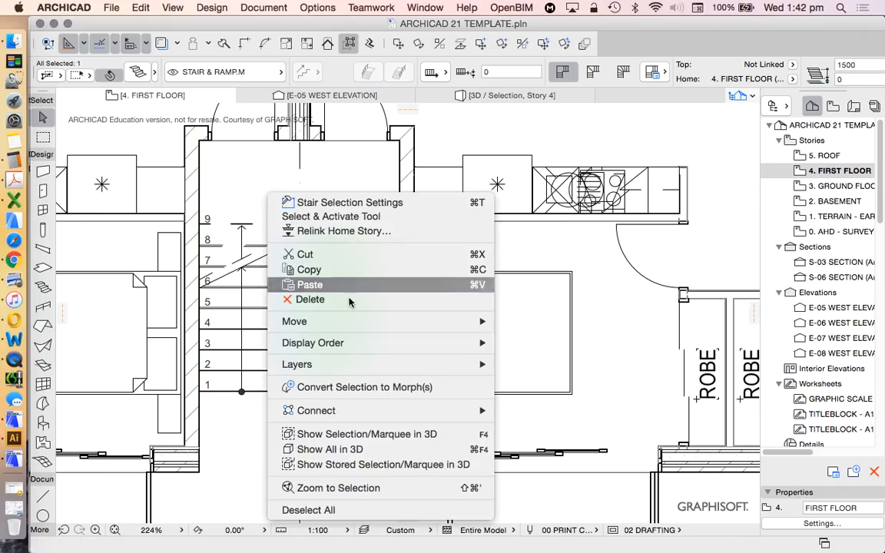
{"action": "mouse_move", "coordinate": [355, 329]}
{"action": "left_click", "coordinate": [518, 326]}
{"action": "left_click", "coordinate": [375, 227]}
{"action": "left_click", "coordinate": [400, 227]}
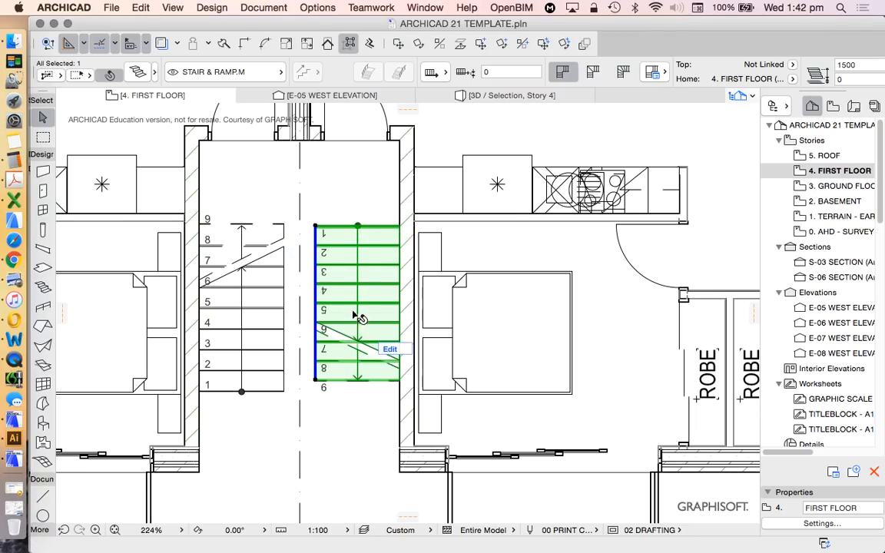
- Stretch the right-hand stair's top-riser end to line up with the first riser of the left-hand flight
{"action": "scroll", "coordinate": [356, 315], "scroll_direction": "down", "scroll_amount": 1}
{"action": "scroll", "coordinate": [372, 335], "scroll_direction": "up", "scroll_amount": 3}
{"action": "left_click", "coordinate": [321, 323]}
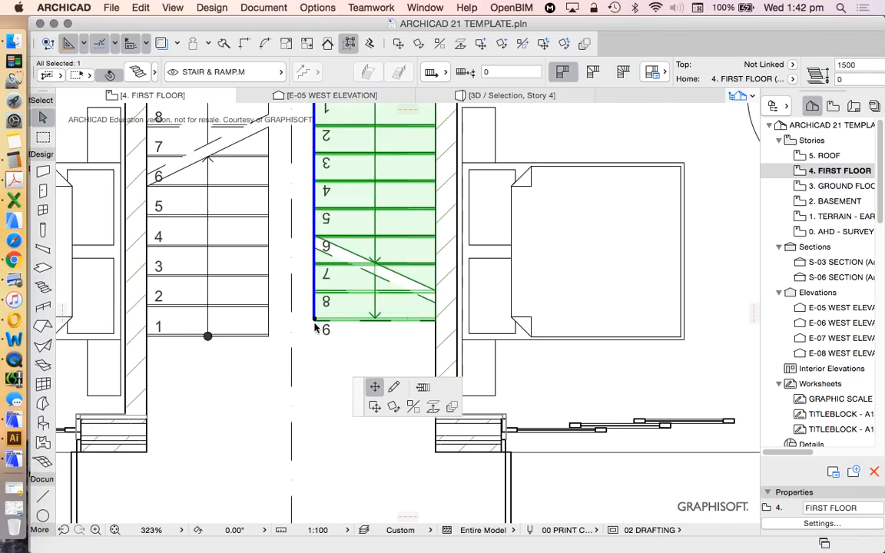
{"action": "key", "text": "Escape"}
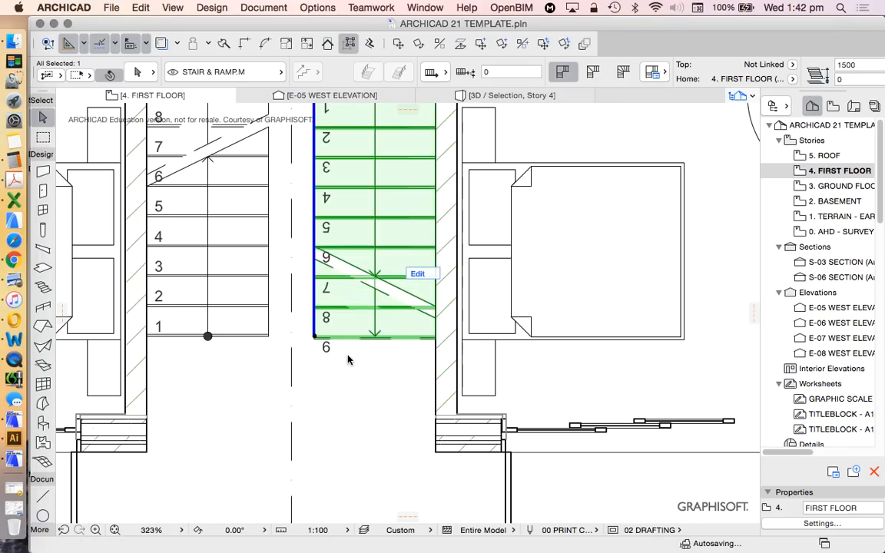
{"action": "key", "text": "Escape"}
- Set the left-hand stair's base offset to its home story to -1500
{"action": "scroll", "coordinate": [349, 254], "scroll_direction": "down", "scroll_amount": 2}
{"action": "scroll", "coordinate": [347, 246], "scroll_direction": "up", "scroll_amount": 1}
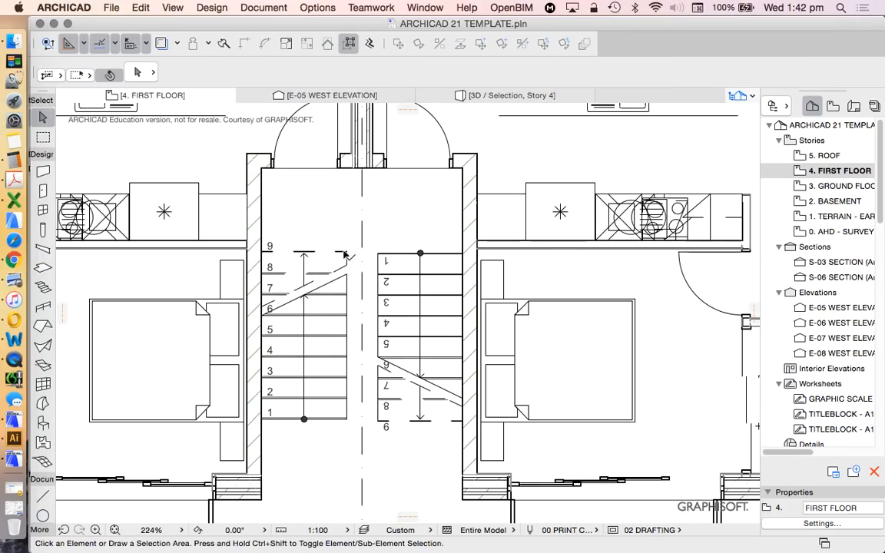
{"action": "left_click", "coordinate": [346, 253]}
{"action": "left_click", "coordinate": [145, 74]}
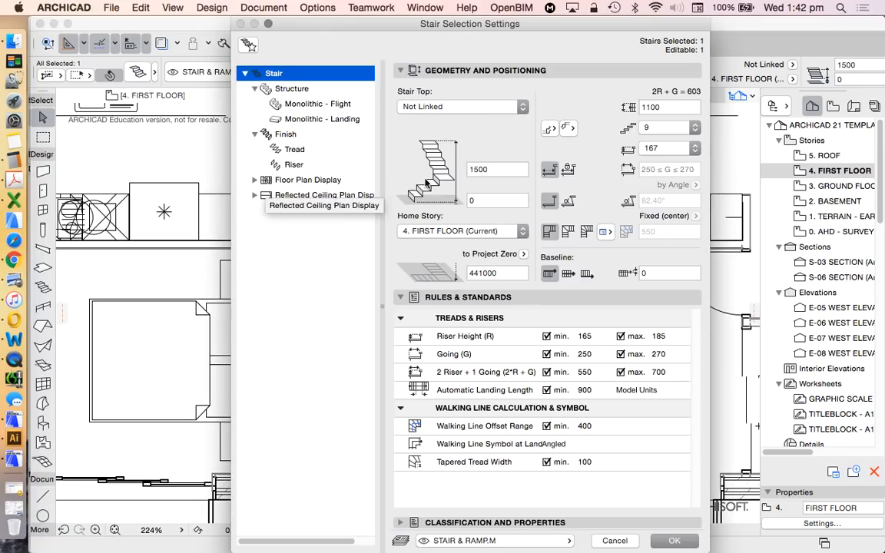
{"action": "left_click", "coordinate": [497, 200]}
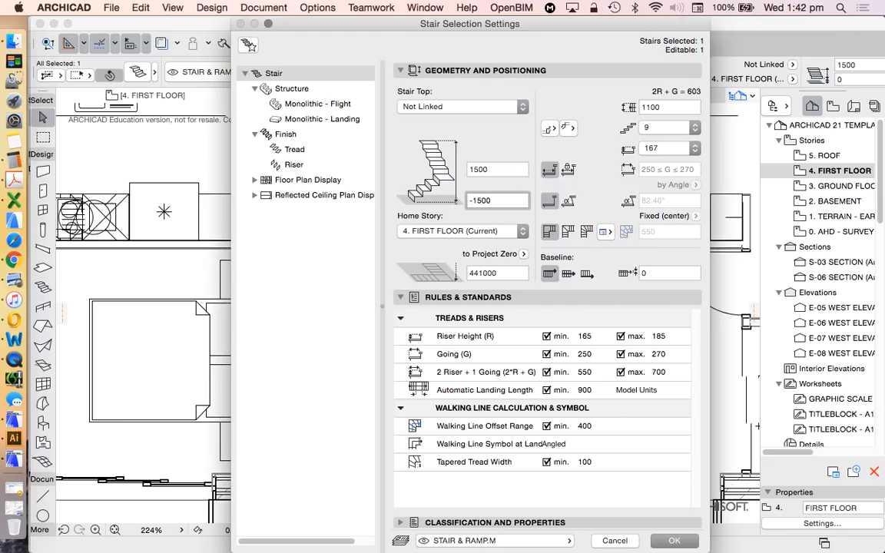
{"action": "key", "text": "Return"}
{"action": "left_click", "coordinate": [356, 256]}
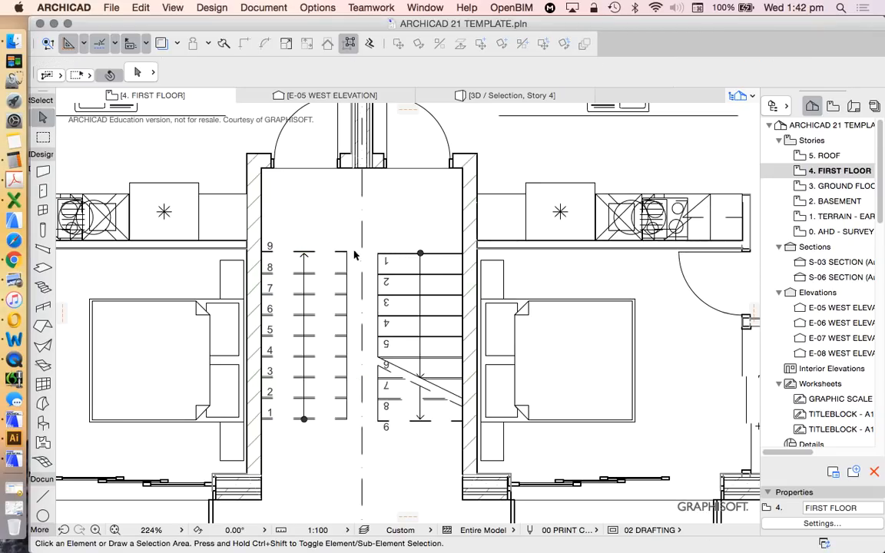
- Check the right-hand stair's height and base offset in its settings, and accept them unchanged
{"action": "left_click", "coordinate": [380, 234]}
{"action": "left_click_drag", "start_coordinate": [420, 253], "coordinate": [349, 255]}
{"action": "left_click", "coordinate": [141, 72]}
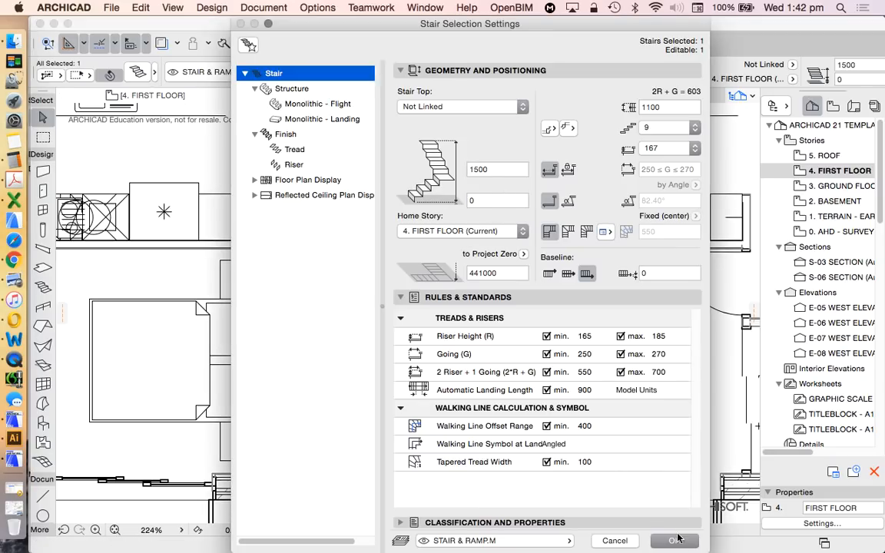
{"action": "left_click", "coordinate": [675, 537]}
{"action": "left_click", "coordinate": [393, 213]}
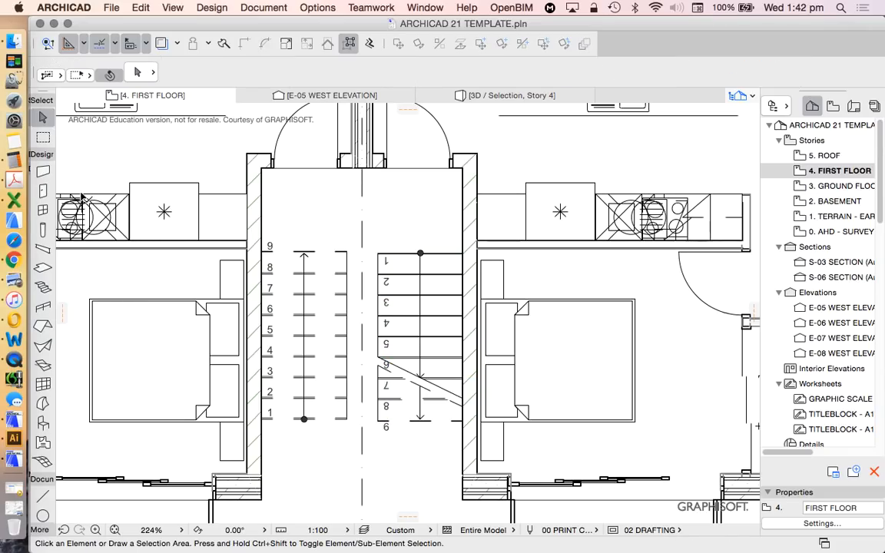
- Draw a rectangular landing slab across the recess, from the left-hand flight's ninth riser to the entry wall between both side walls
{"action": "left_click", "coordinate": [42, 267]}
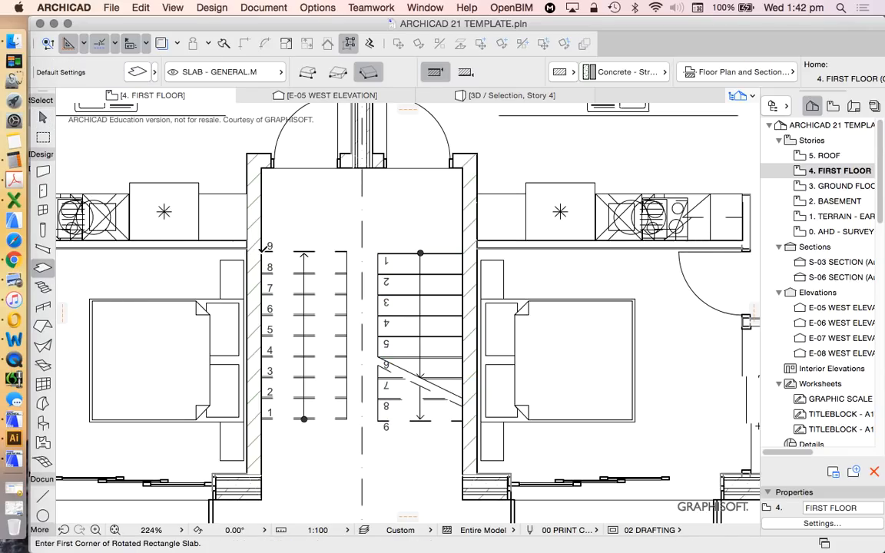
{"action": "left_click", "coordinate": [262, 247]}
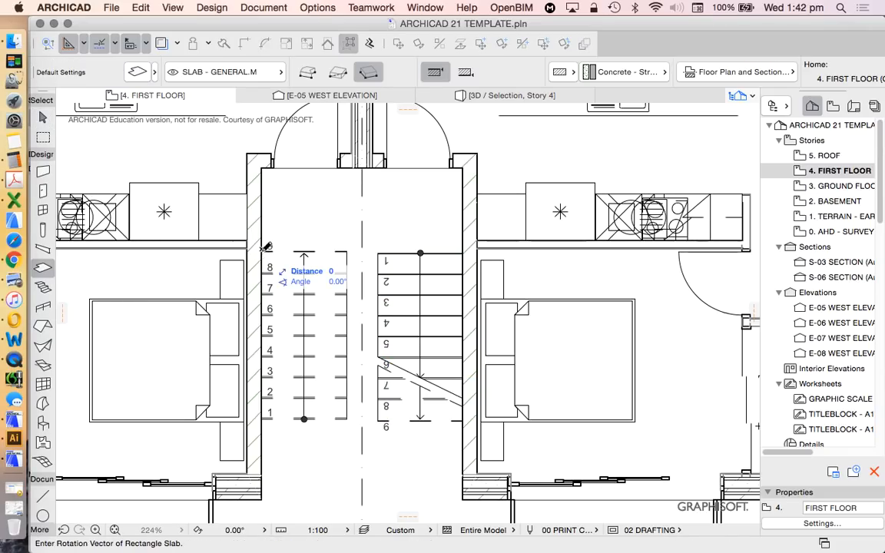
{"action": "left_click", "coordinate": [345, 72]}
{"action": "left_click", "coordinate": [461, 168]}
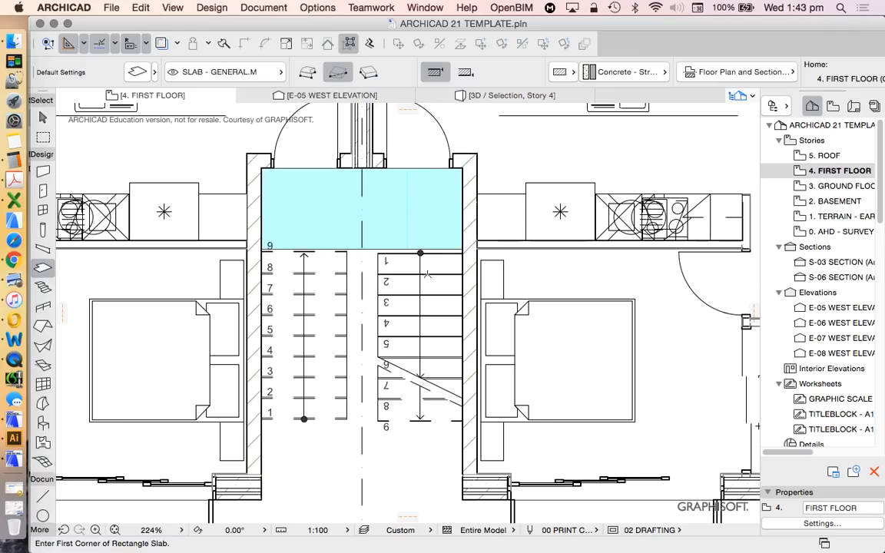
- Turn off the cover fill of the new landing slab
{"action": "left_click", "coordinate": [347, 205], "text": "shift"}
{"action": "scroll", "coordinate": [373, 192], "scroll_direction": "up", "scroll_amount": 5}
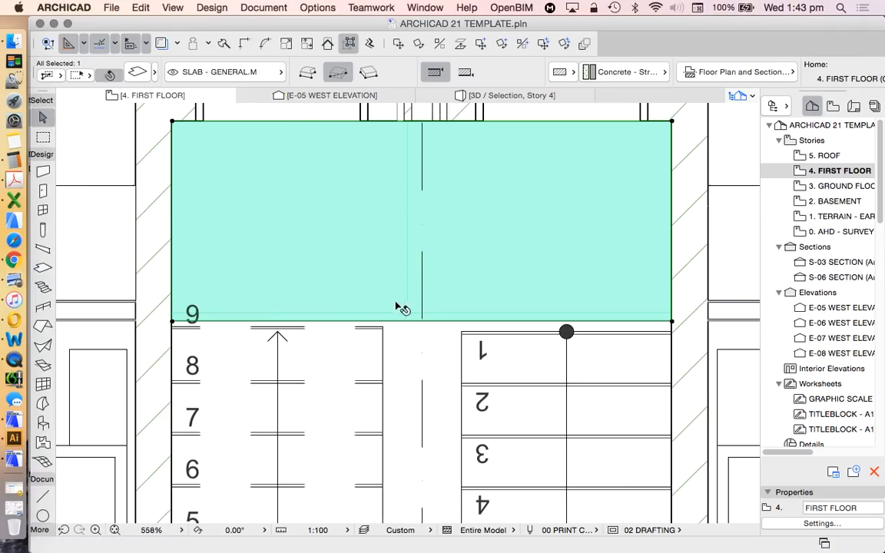
{"action": "scroll", "coordinate": [361, 280], "scroll_direction": "down", "scroll_amount": 3}
{"action": "left_click", "coordinate": [138, 73]}
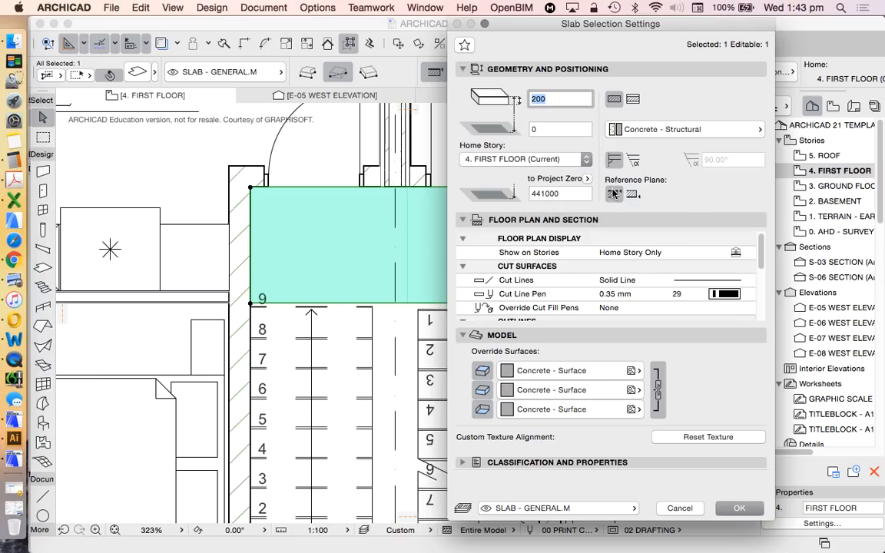
{"action": "scroll", "coordinate": [651, 287], "scroll_direction": "down", "scroll_amount": 5}
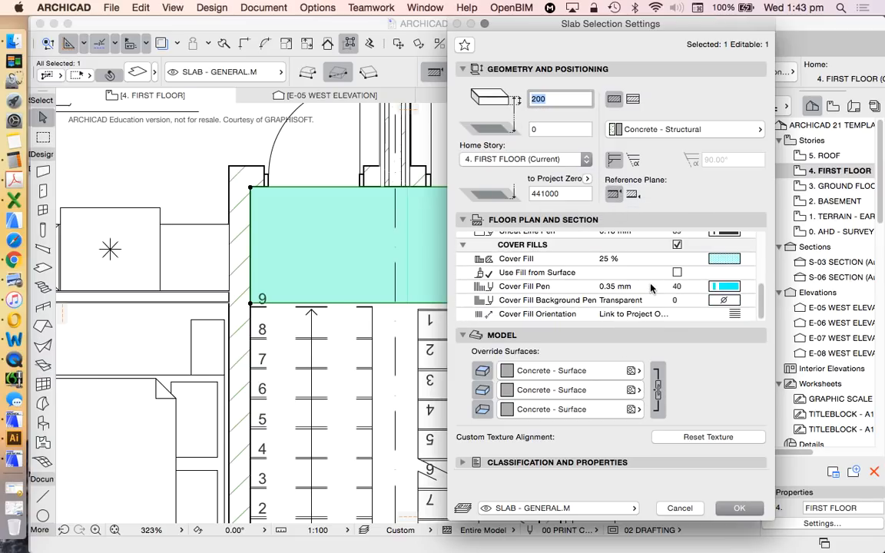
{"action": "left_click", "coordinate": [676, 245]}
{"action": "left_click", "coordinate": [739, 508]}
{"action": "key", "text": "Escape"}
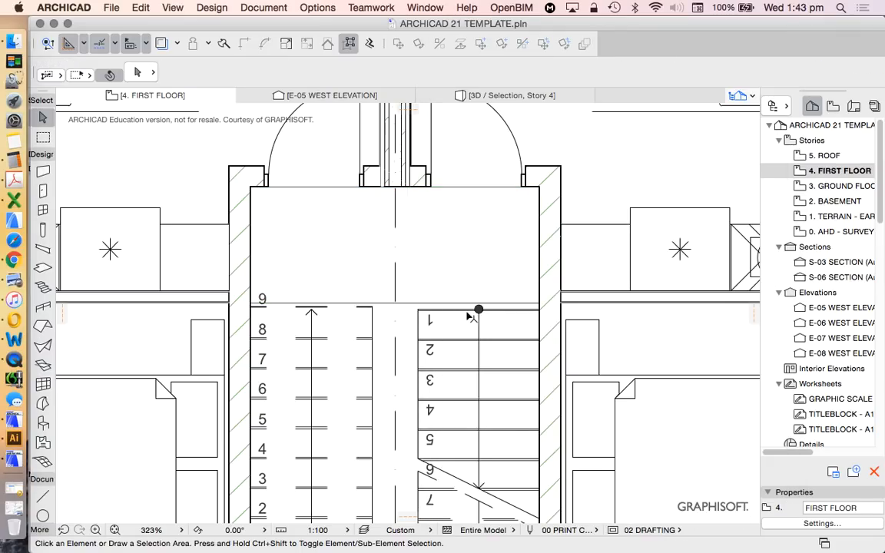
- Move the right-hand stair so its first riser meets the landing slab's edge
{"action": "left_click", "coordinate": [478, 310]}
{"action": "left_click_drag", "start_coordinate": [479, 310], "coordinate": [469, 243]}
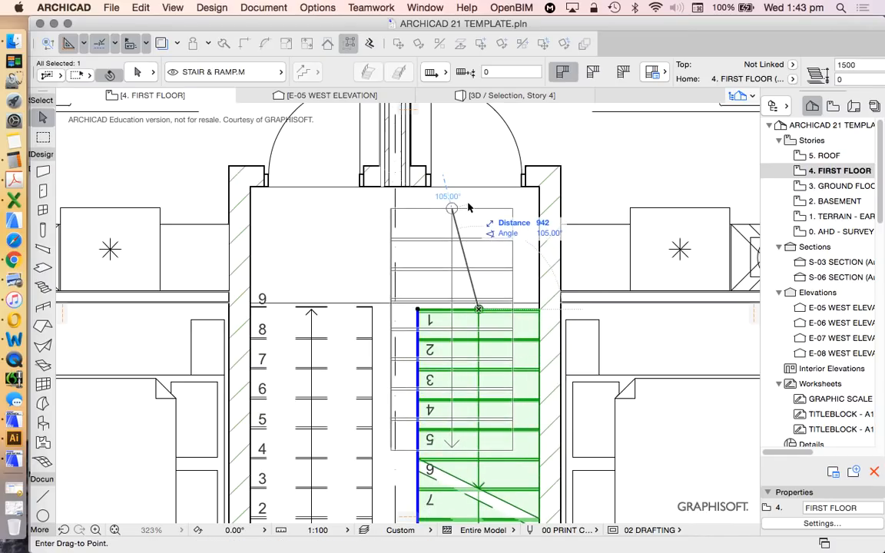
{"action": "key", "text": "Escape"}
{"action": "left_click", "coordinate": [398, 44]}
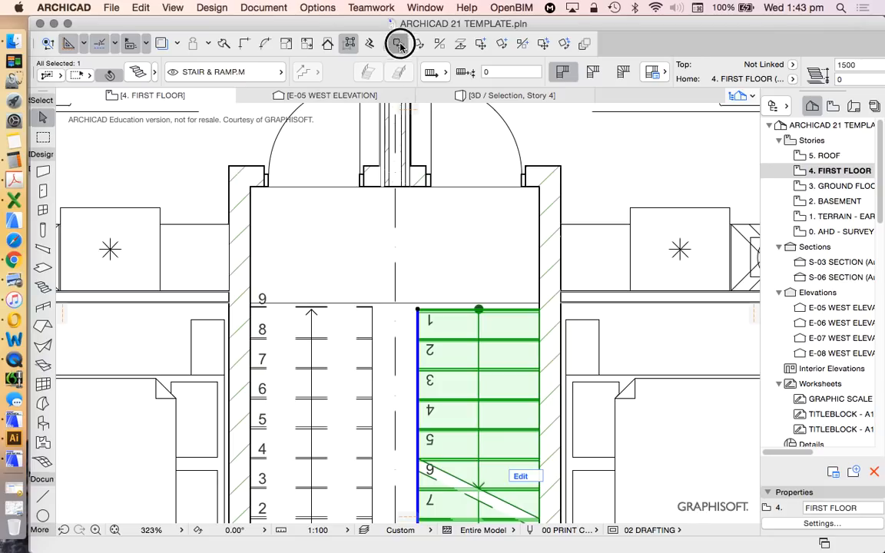
{"action": "left_click", "coordinate": [417, 311]}
{"action": "left_click", "coordinate": [537, 306]}
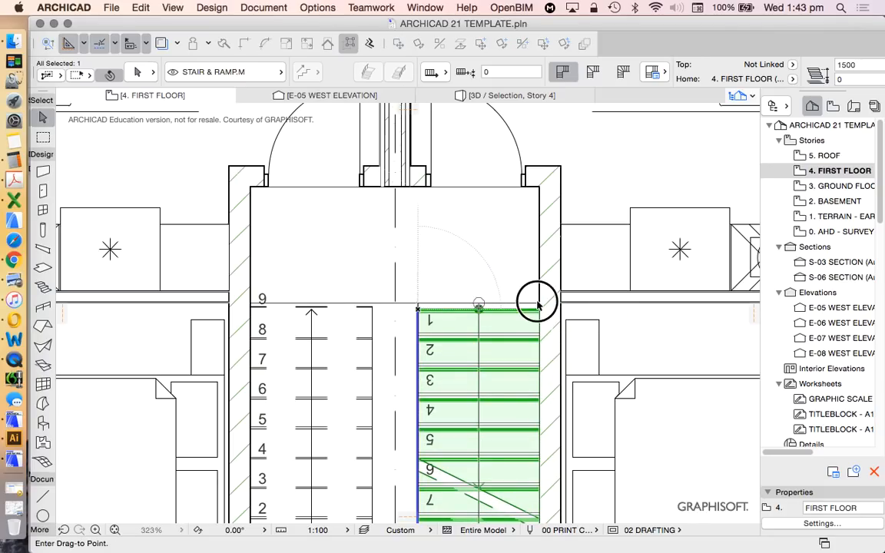
- Move the left-hand stair so its top-riser end meets the same landing slab edge
{"action": "key", "text": "Escape"}
{"action": "left_click", "coordinate": [372, 309]}
{"action": "key", "text": "super+d"}
{"action": "left_click", "coordinate": [373, 309]}
{"action": "left_click", "coordinate": [418, 304], "text": "shift"}
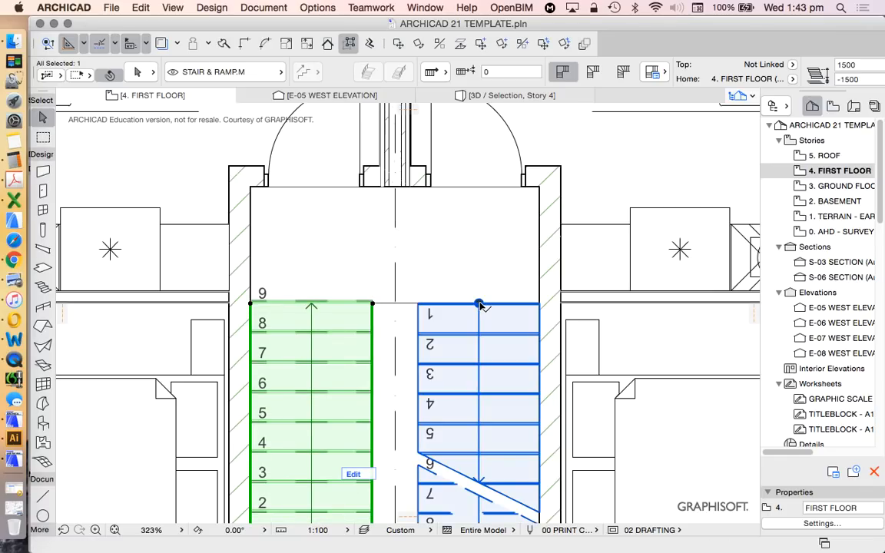
- Check the start and end options of both stairs in their shared settings, keeping End with Riser
{"action": "left_click", "coordinate": [477, 309], "text": "shift"}
{"action": "left_click", "coordinate": [140, 73]}
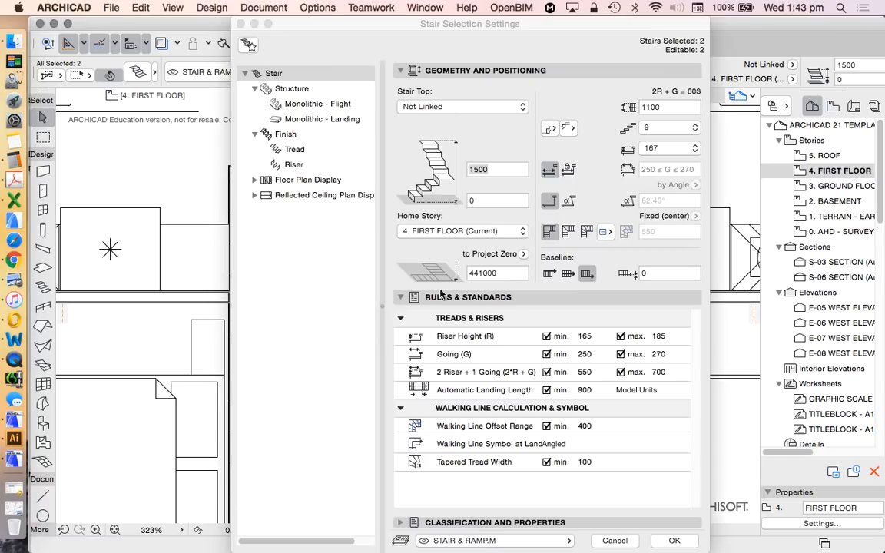
{"action": "left_click", "coordinate": [556, 132]}
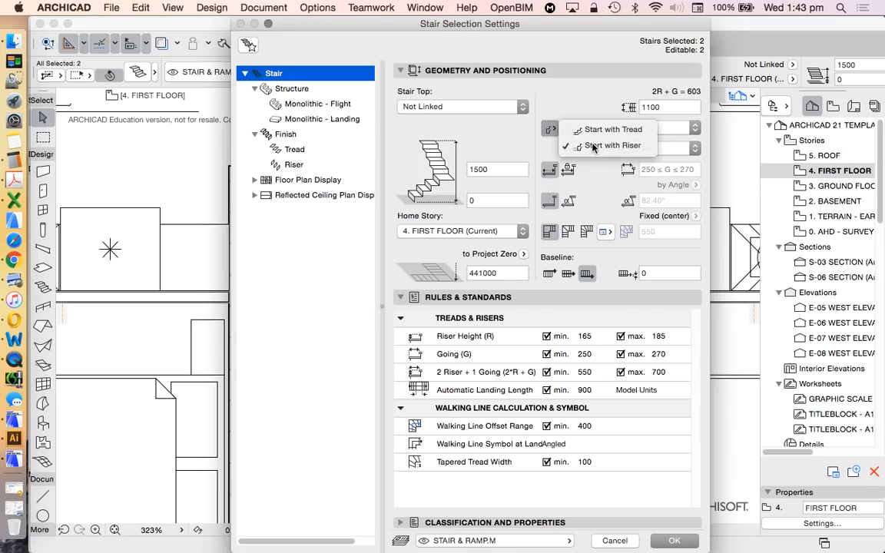
{"action": "left_click", "coordinate": [569, 129]}
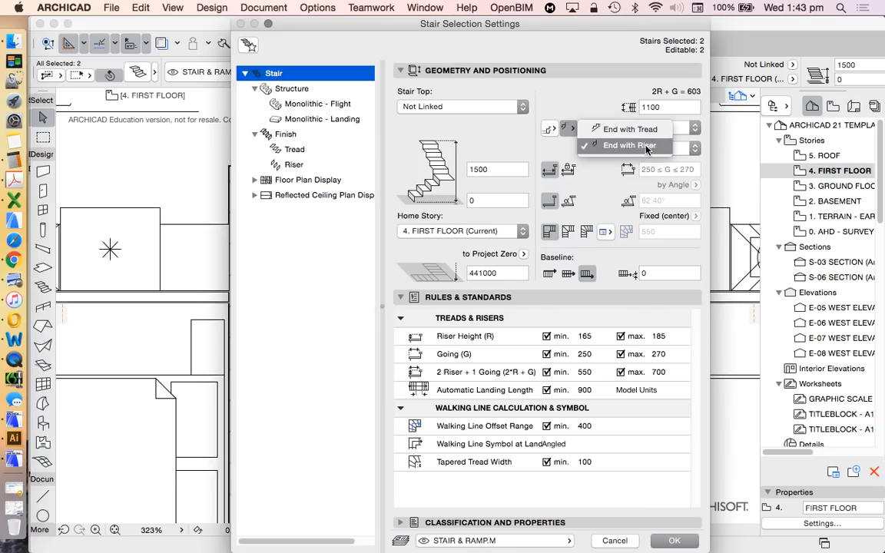
{"action": "left_click", "coordinate": [645, 146]}
{"action": "left_click", "coordinate": [674, 540]}
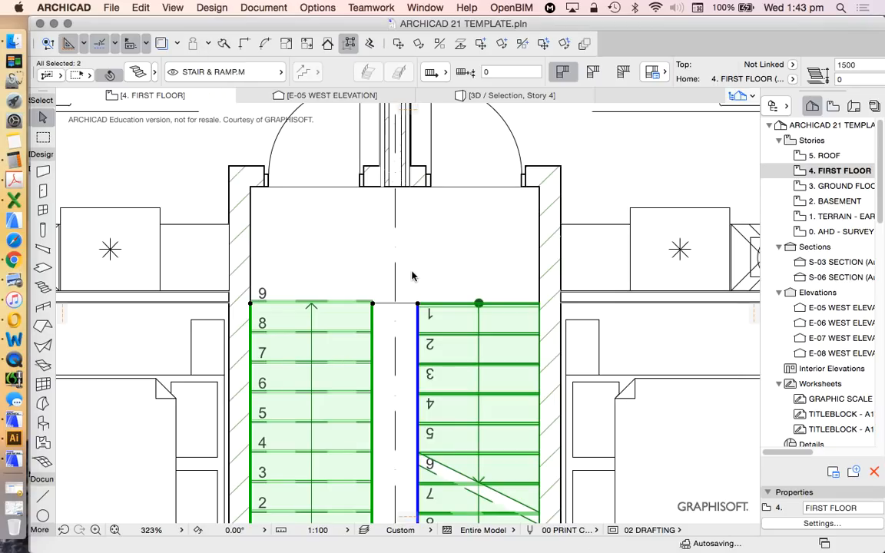
- Examine how the landing slab's edge lines up with the ends of both flights
{"action": "key", "text": "Escape"}
{"action": "left_click", "coordinate": [429, 244]}
{"action": "scroll", "coordinate": [439, 172], "scroll_direction": "down", "scroll_amount": 3}
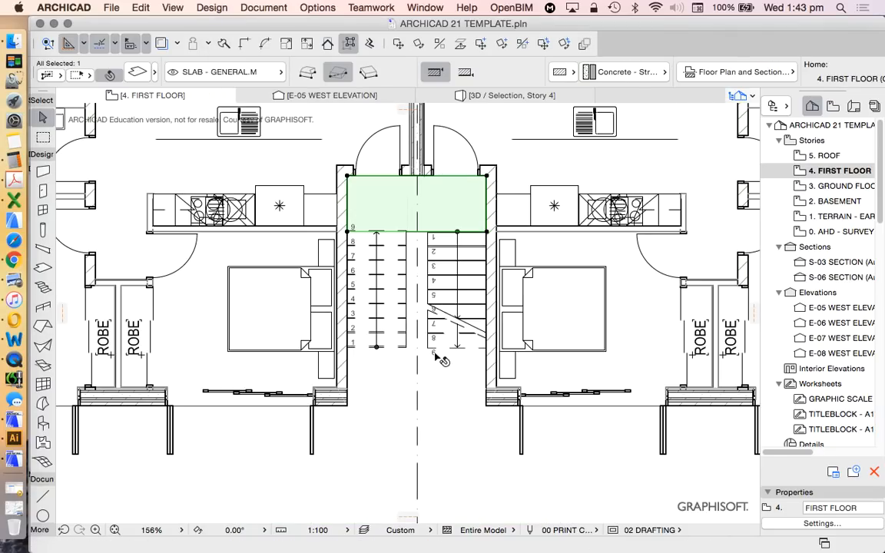
{"action": "scroll", "coordinate": [361, 384], "scroll_direction": "up", "scroll_amount": 1}
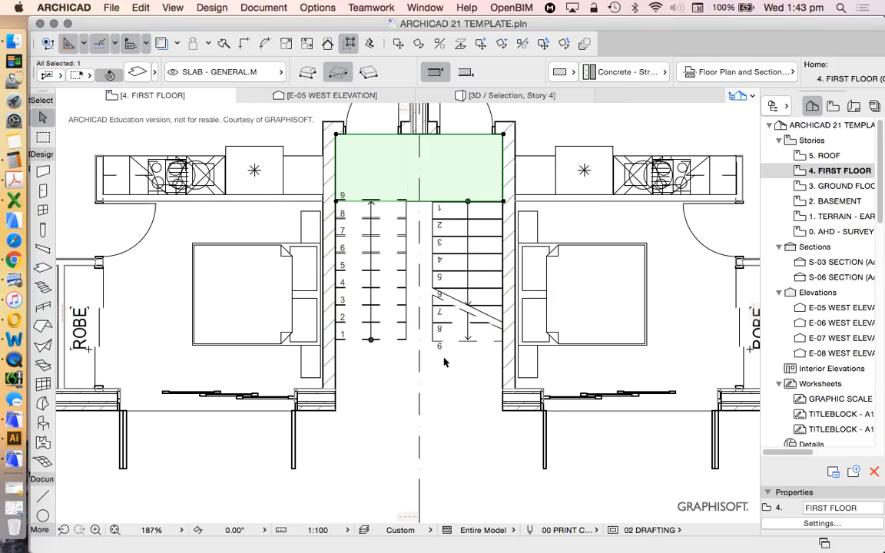
{"action": "scroll", "coordinate": [425, 215], "scroll_direction": "up", "scroll_amount": 3}
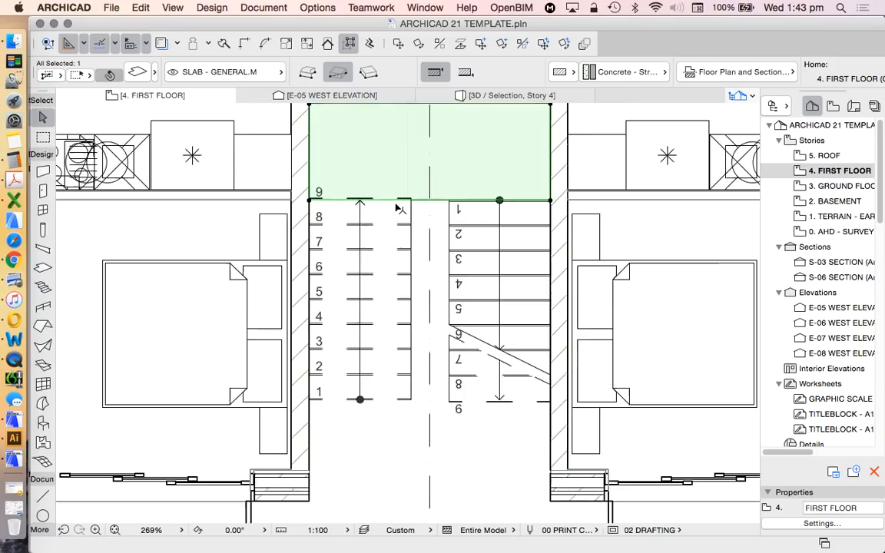
{"action": "scroll", "coordinate": [407, 202], "scroll_direction": "down", "scroll_amount": 1}
{"action": "left_click", "coordinate": [412, 198]}
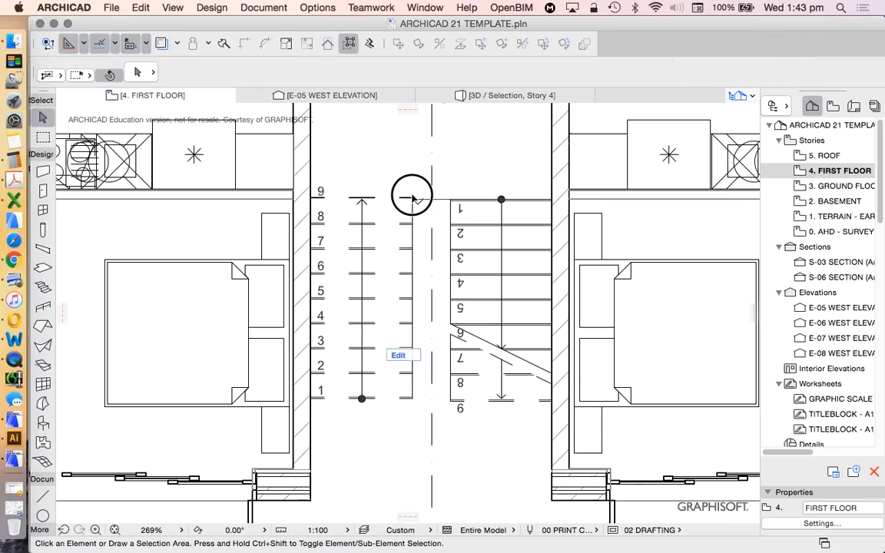
{"action": "scroll", "coordinate": [412, 200], "scroll_direction": "up", "scroll_amount": 4}
{"action": "left_click", "coordinate": [429, 209]}
{"action": "scroll", "coordinate": [429, 210], "scroll_direction": "down", "scroll_amount": 4}
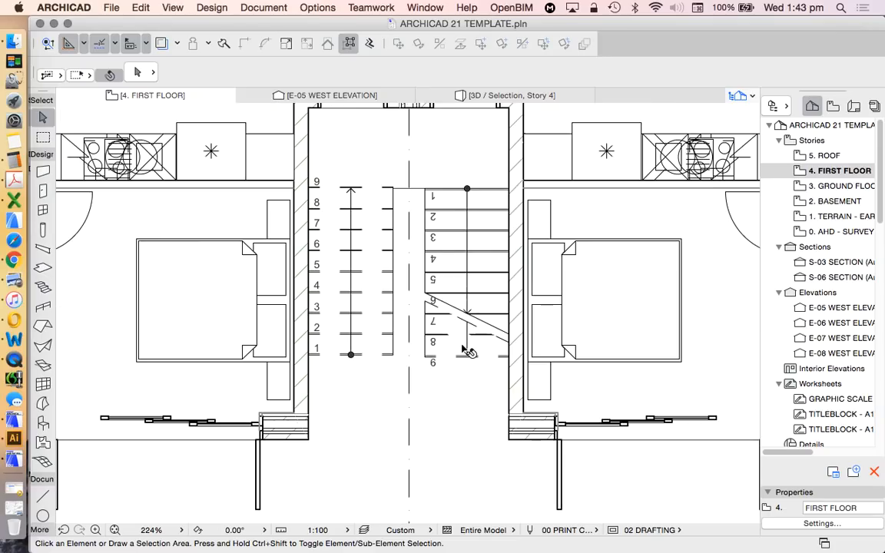
- Inspect the left-hand flight's ninth riser closely where it overlaps the landing slab's edge
{"action": "scroll", "coordinate": [417, 184], "scroll_direction": "up", "scroll_amount": 6}
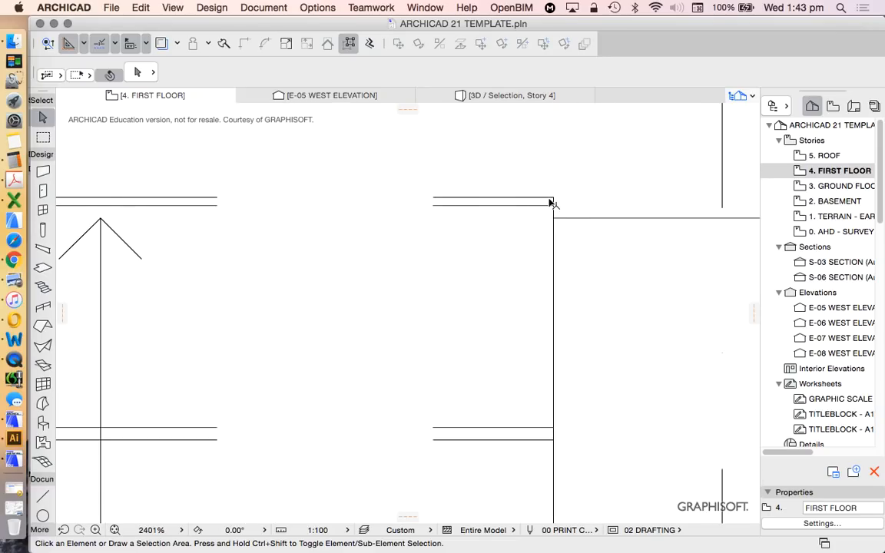
{"action": "left_click", "coordinate": [553, 199]}
{"action": "scroll", "coordinate": [551, 205], "scroll_direction": "down", "scroll_amount": 3}
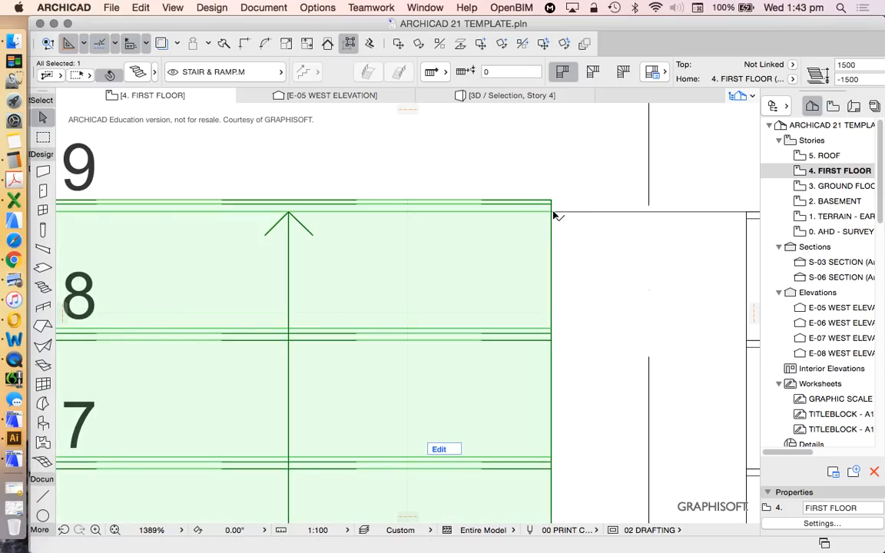
{"action": "scroll", "coordinate": [555, 217], "scroll_direction": "down", "scroll_amount": 3}
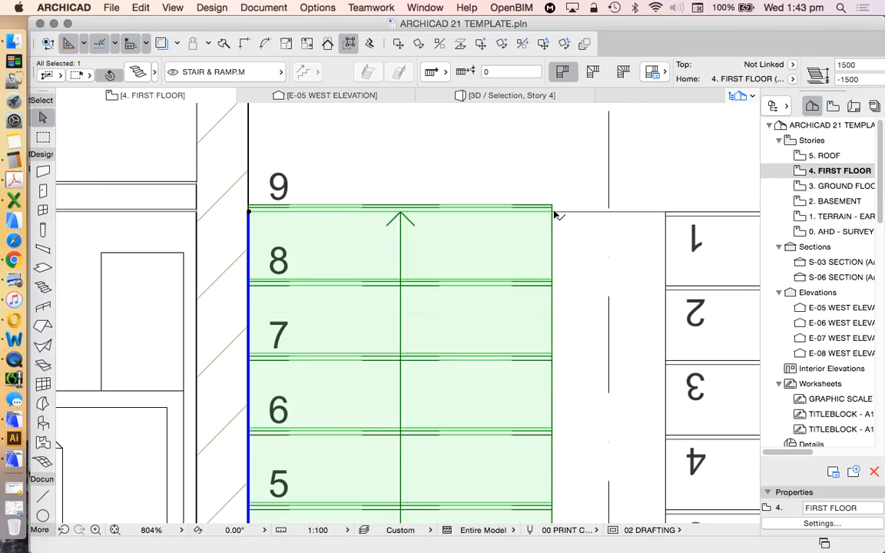
{"action": "scroll", "coordinate": [491, 216], "scroll_direction": "down", "scroll_amount": 2}
{"action": "scroll", "coordinate": [532, 214], "scroll_direction": "up", "scroll_amount": 1}
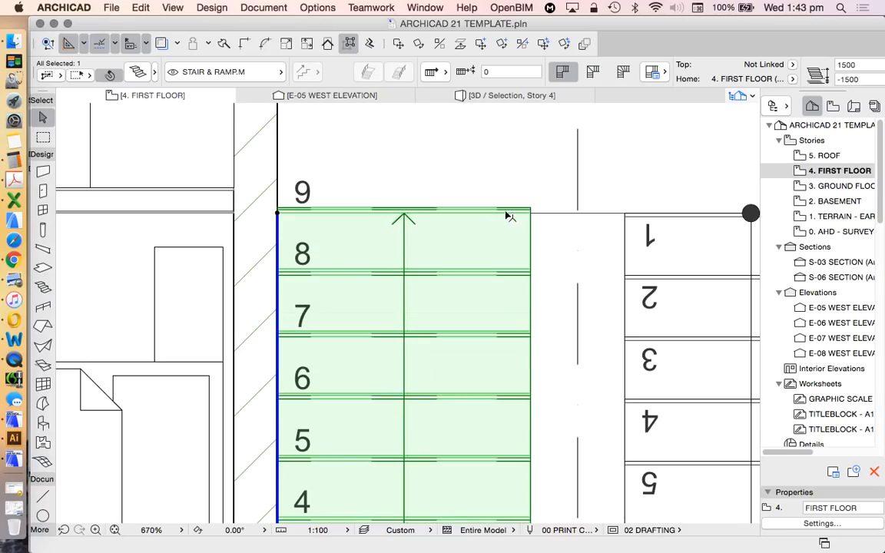
{"action": "key", "text": "Escape"}
- Select both flights together with the landing slab and show only the selection in 3D
{"action": "scroll", "coordinate": [424, 202], "scroll_direction": "down", "scroll_amount": 5}
{"action": "scroll", "coordinate": [448, 213], "scroll_direction": "down", "scroll_amount": 2}
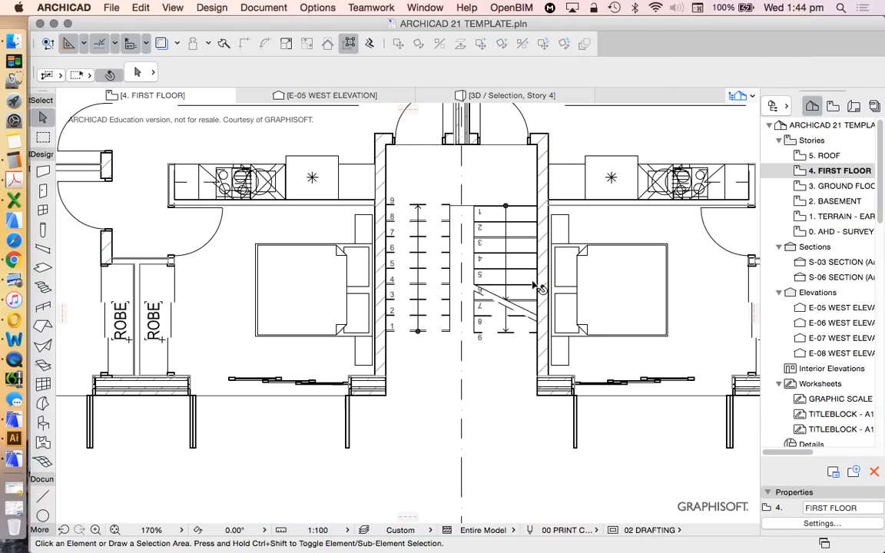
{"action": "scroll", "coordinate": [369, 338], "scroll_direction": "down", "scroll_amount": 2}
{"action": "scroll", "coordinate": [465, 299], "scroll_direction": "up", "scroll_amount": 2}
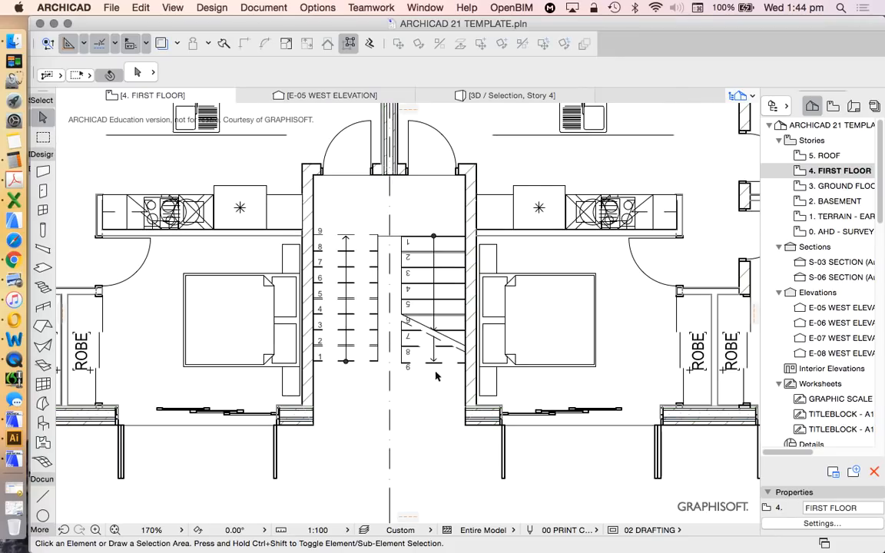
{"action": "left_click", "coordinate": [405, 351]}
{"action": "left_click", "coordinate": [323, 207]}
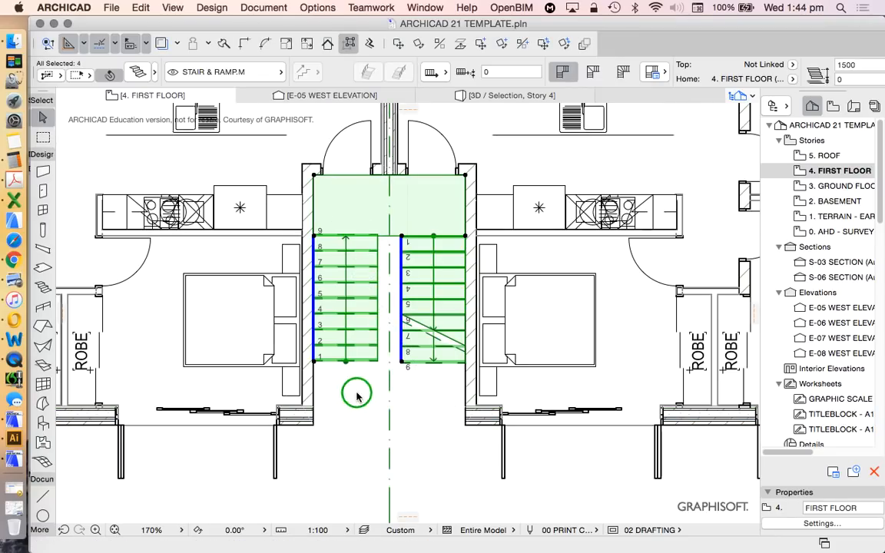
{"action": "right_click", "coordinate": [360, 355]}
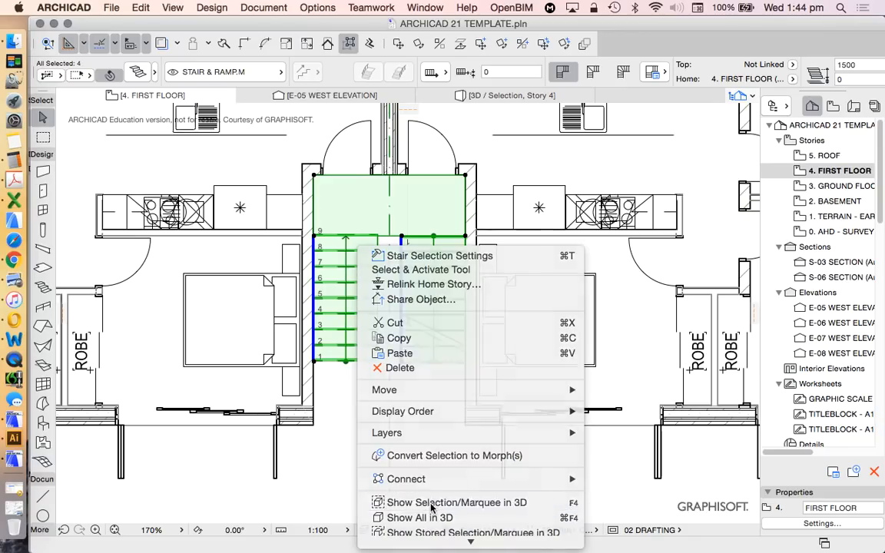
{"action": "left_click", "coordinate": [395, 504]}
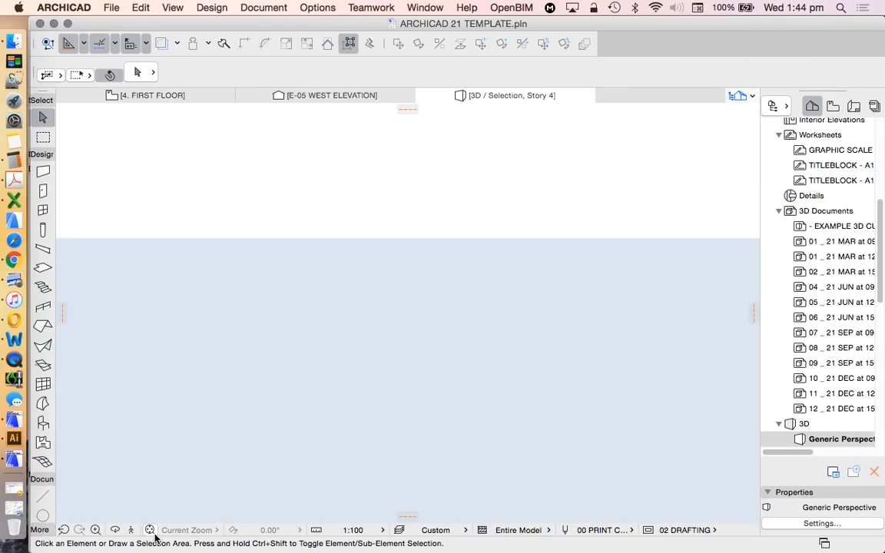
- Examine the flights and landing slab from several angles in 3D, and identify the stray line beside them
{"action": "scroll", "coordinate": [390, 230], "scroll_direction": "down", "scroll_amount": 3}
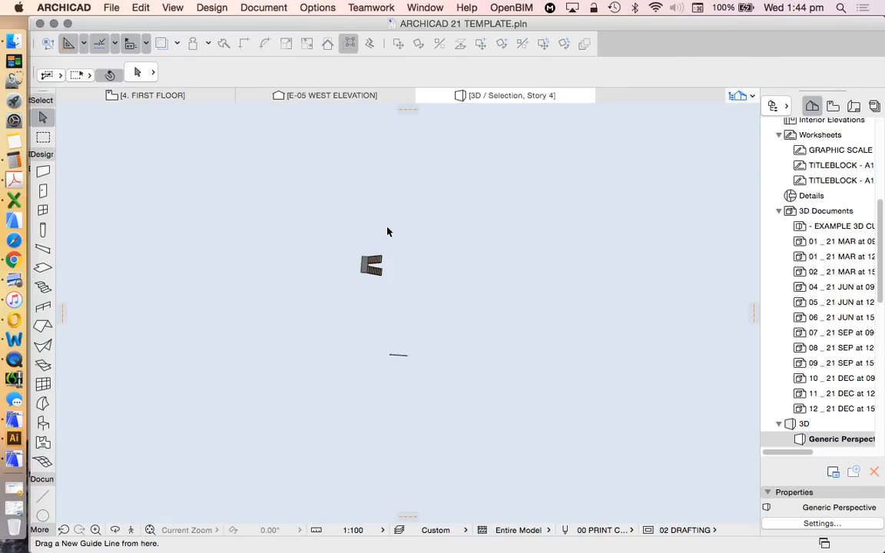
{"action": "scroll", "coordinate": [388, 231], "scroll_direction": "up", "scroll_amount": 2}
{"action": "left_click", "coordinate": [115, 530]}
{"action": "left_click_drag", "start_coordinate": [246, 391], "coordinate": [343, 306]}
{"action": "scroll", "coordinate": [448, 140], "scroll_direction": "up", "scroll_amount": 5}
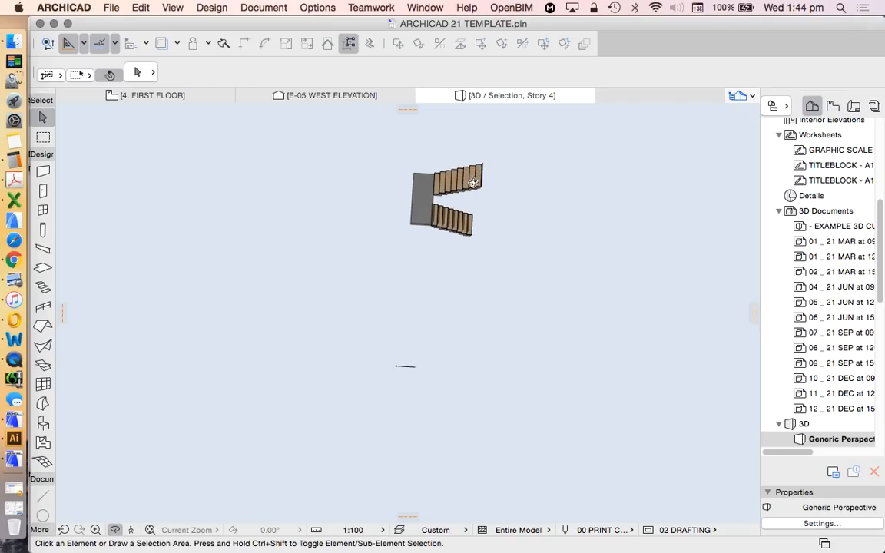
{"action": "left_click_drag", "start_coordinate": [496, 203], "coordinate": [493, 217]}
{"action": "mouse_move", "coordinate": [212, 341]}
{"action": "left_mouse_down"}
{"action": "mouse_move", "coordinate": [239, 283]}
{"action": "mouse_move", "coordinate": [132, 381]}
{"action": "mouse_move", "coordinate": [213, 347]}
{"action": "left_mouse_up"}
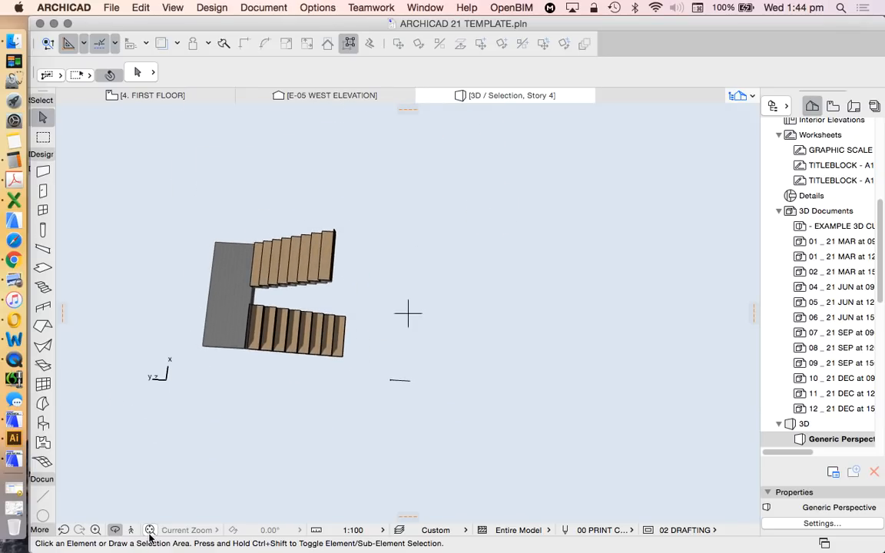
{"action": "left_click", "coordinate": [389, 381]}
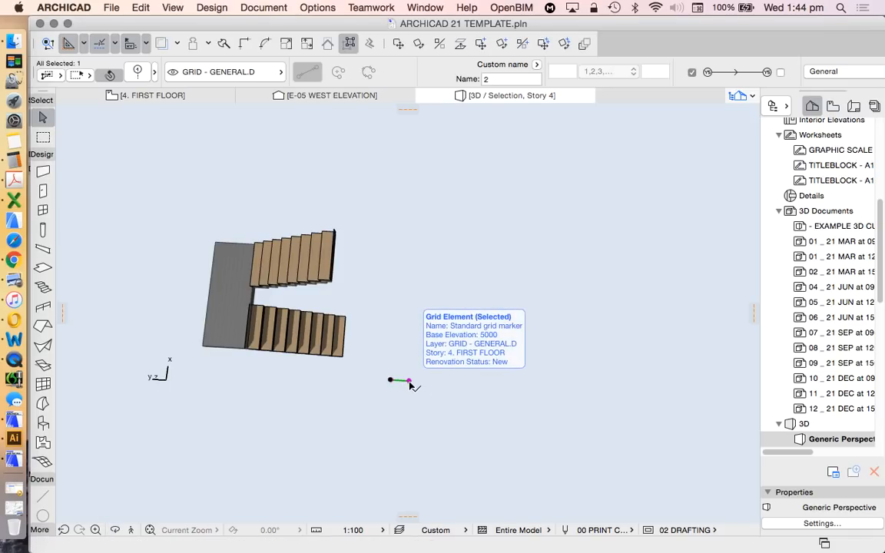
- Look at the ground floor plan, and return to the first floor plan
{"action": "scroll", "coordinate": [857, 209], "scroll_direction": "up", "scroll_amount": 5}
{"action": "double_click", "coordinate": [776, 186]}
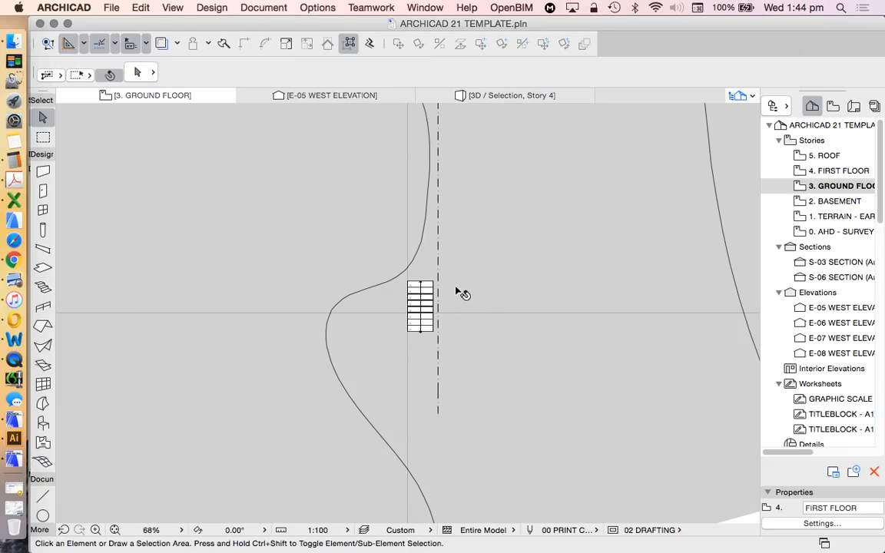
{"action": "double_click", "coordinate": [838, 170]}
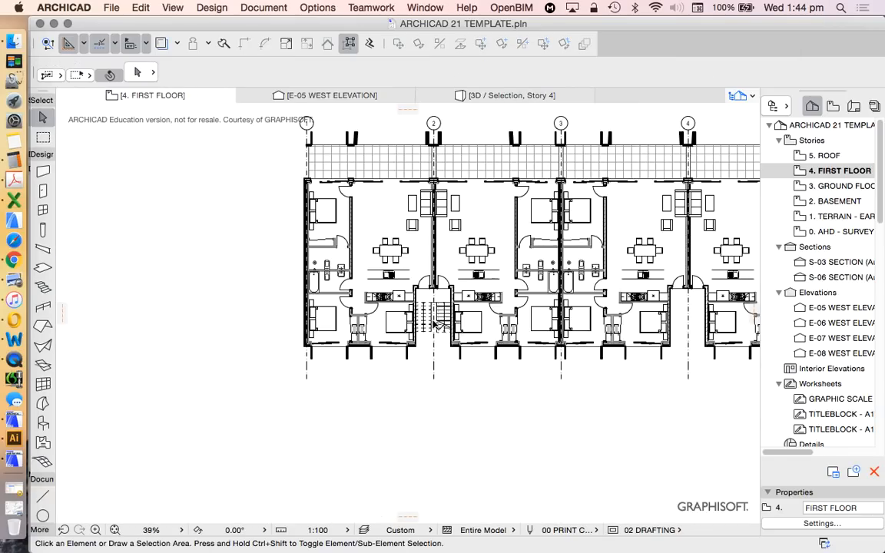
- Select both flights and the landing slab, leave the gridline out of the selection, and show only these elements in 3D
{"action": "scroll", "coordinate": [434, 324], "scroll_direction": "up", "scroll_amount": 3}
{"action": "left_click_drag", "start_coordinate": [435, 345], "coordinate": [414, 283]}
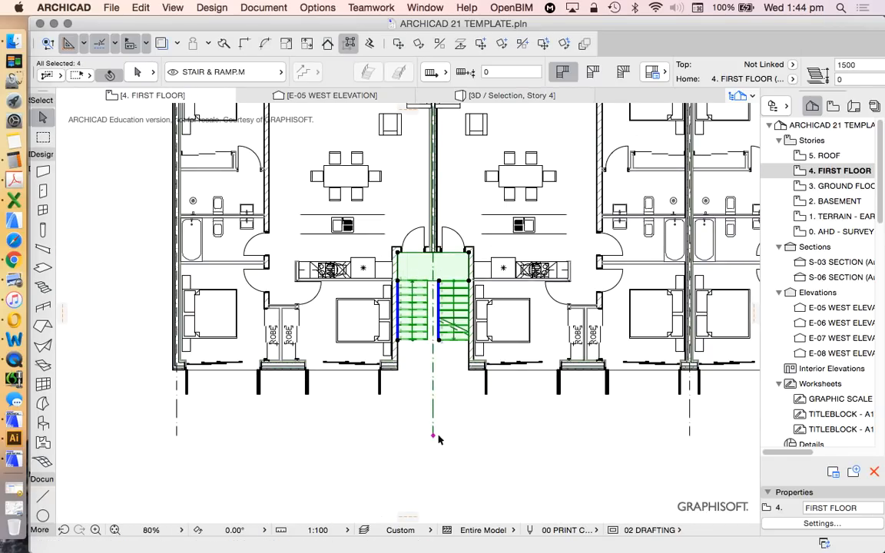
{"action": "left_click", "coordinate": [433, 438], "text": "shift"}
{"action": "scroll", "coordinate": [443, 372], "scroll_direction": "down", "scroll_amount": 3}
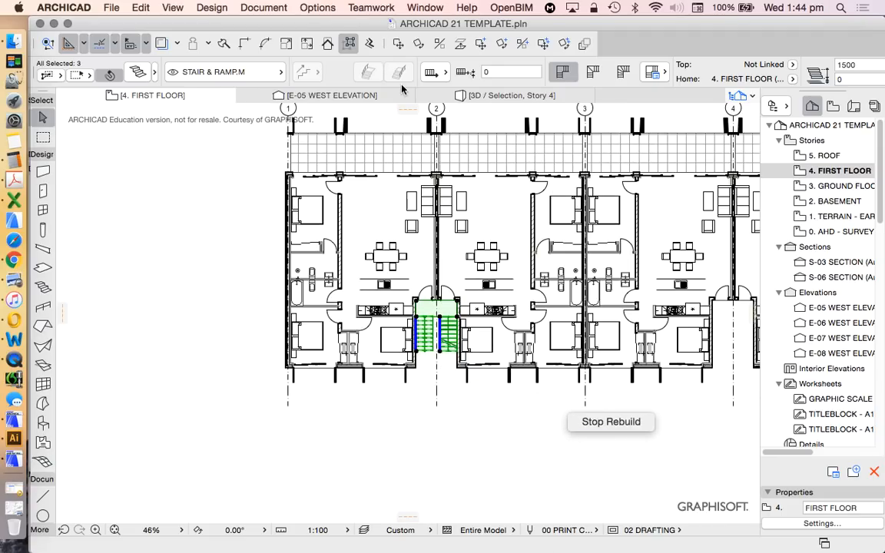
{"action": "right_click", "coordinate": [123, 223]}
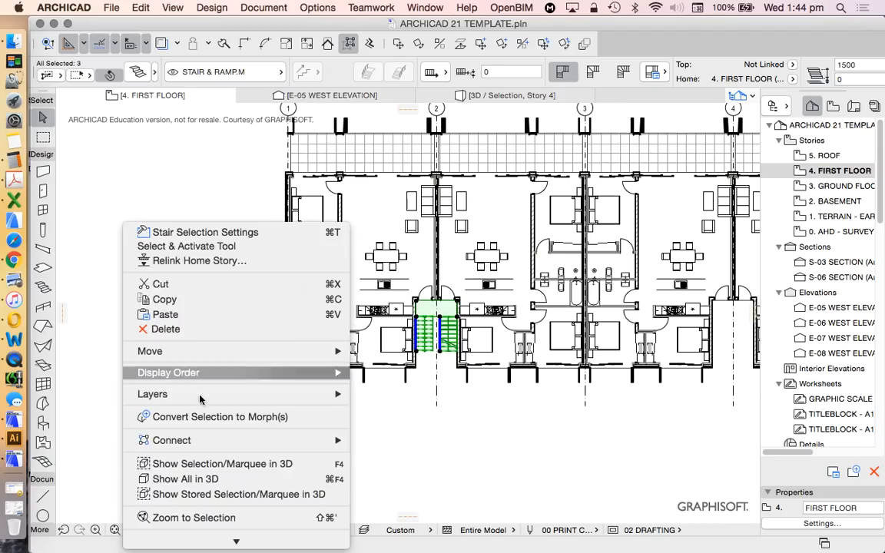
{"action": "left_click", "coordinate": [234, 465]}
{"action": "left_click", "coordinate": [444, 340]}
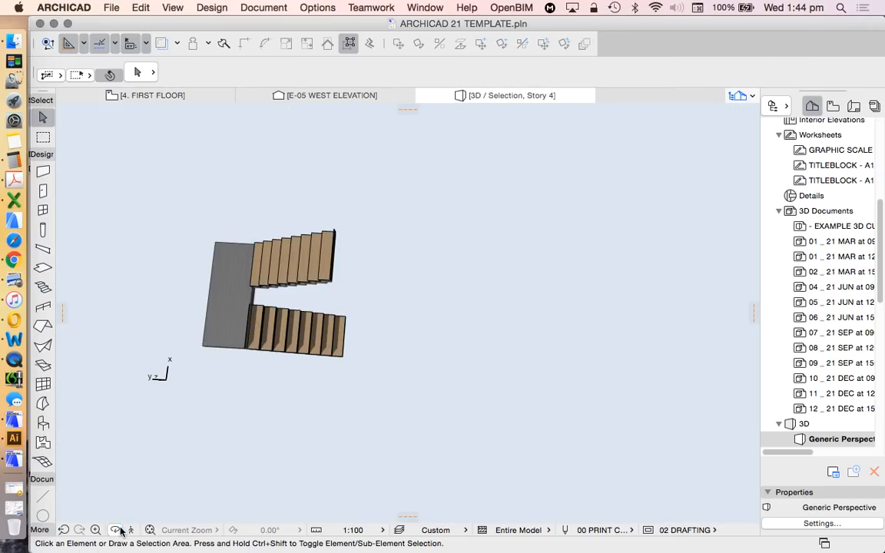
- Orbit around the stair, view it in 3D Explore mode, and return to the first floor plan
{"action": "left_click", "coordinate": [150, 530]}
{"action": "middle_click_drag", "start_coordinate": [142, 494], "coordinate": [367, 304], "text": "shift"}
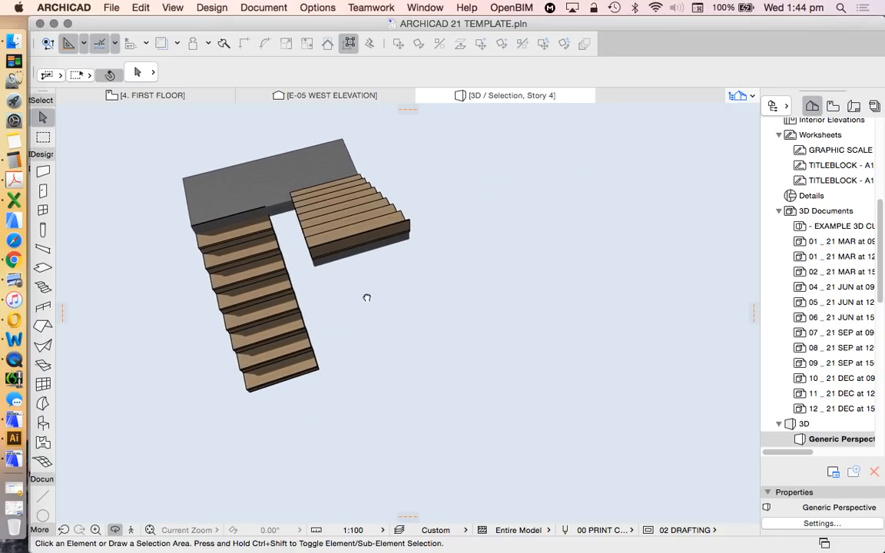
{"action": "scroll", "coordinate": [415, 251], "scroll_direction": "down", "scroll_amount": 4}
{"action": "left_click", "coordinate": [132, 532]}
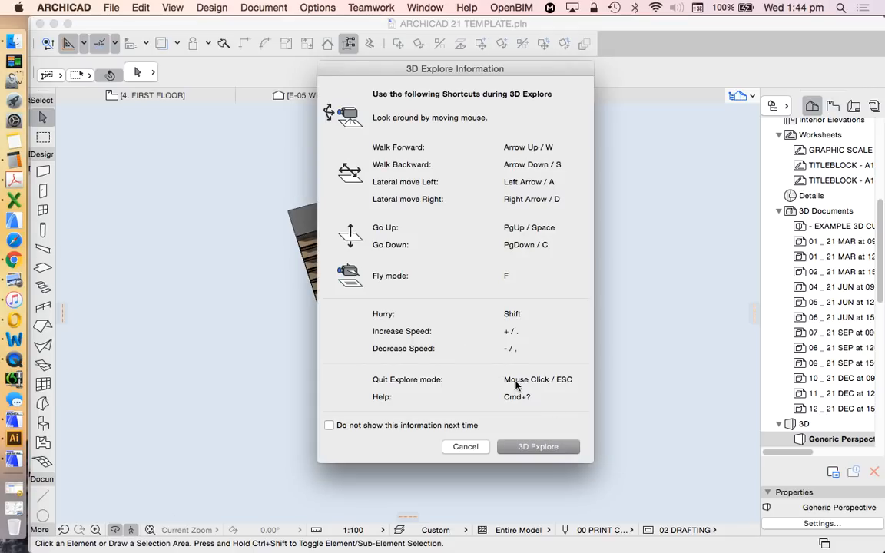
{"action": "left_click", "coordinate": [556, 449]}
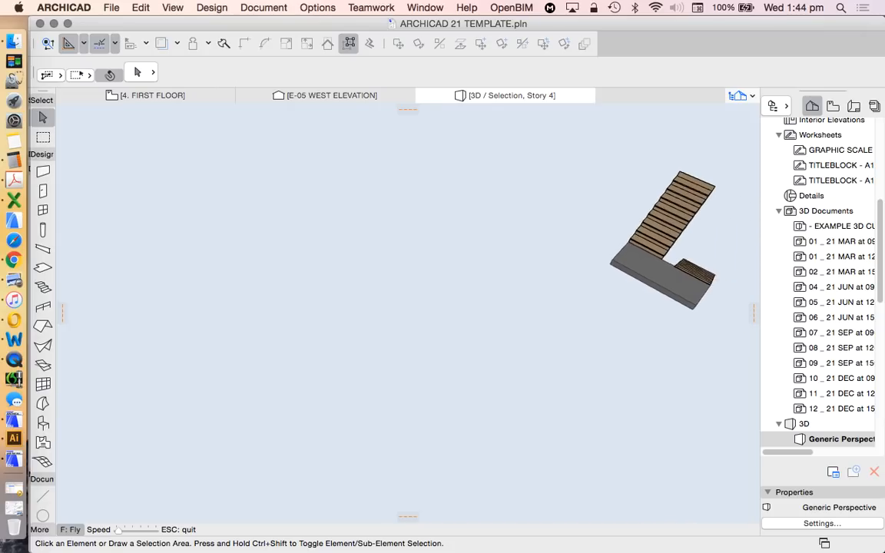
{"action": "key", "text": "Escape"}
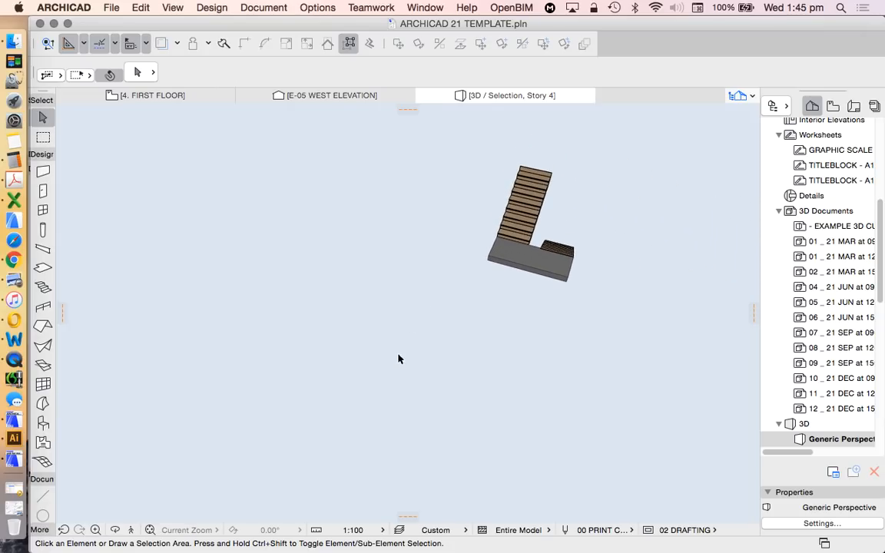
{"action": "left_click", "coordinate": [422, 95]}
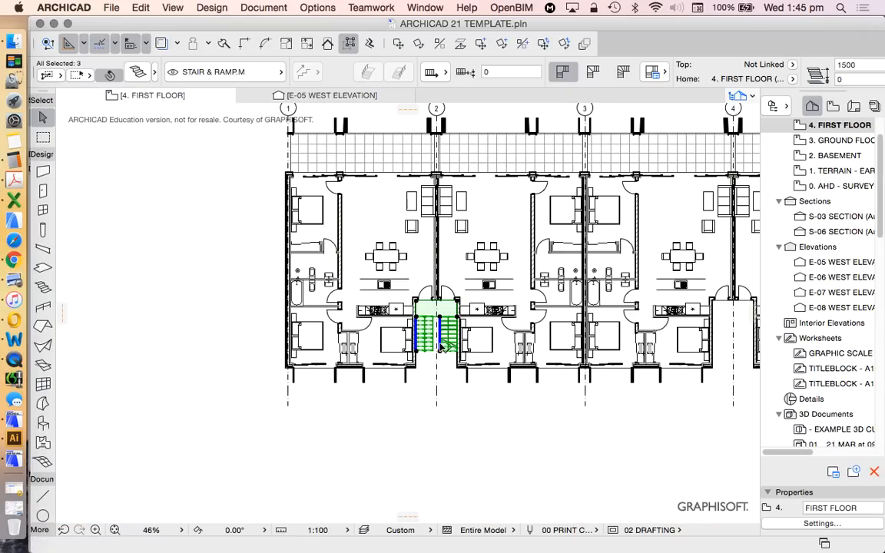
- Examine the left-hand flight in the first floor plan, from its first riser up to the landing
{"action": "scroll", "coordinate": [387, 406], "scroll_direction": "up", "scroll_amount": 5}
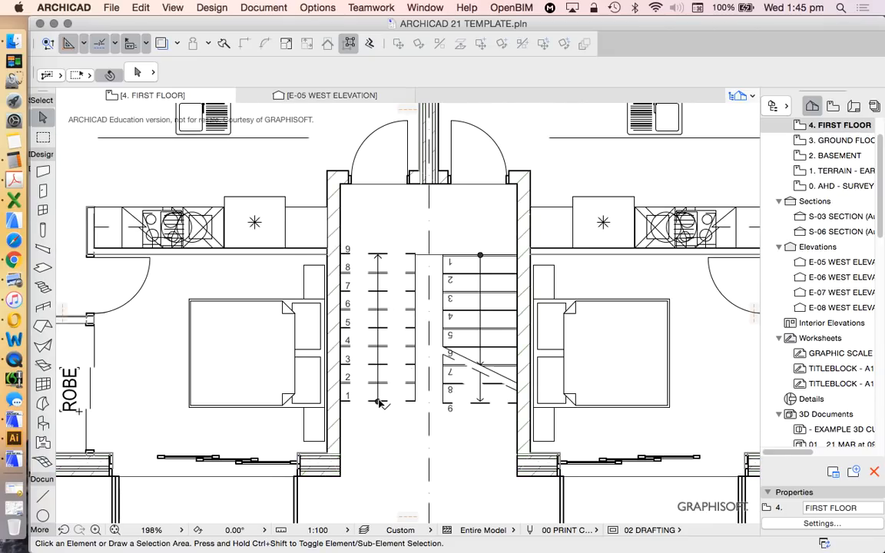
{"action": "left_click", "coordinate": [378, 402]}
{"action": "scroll", "coordinate": [376, 461], "scroll_direction": "down", "scroll_amount": 1}
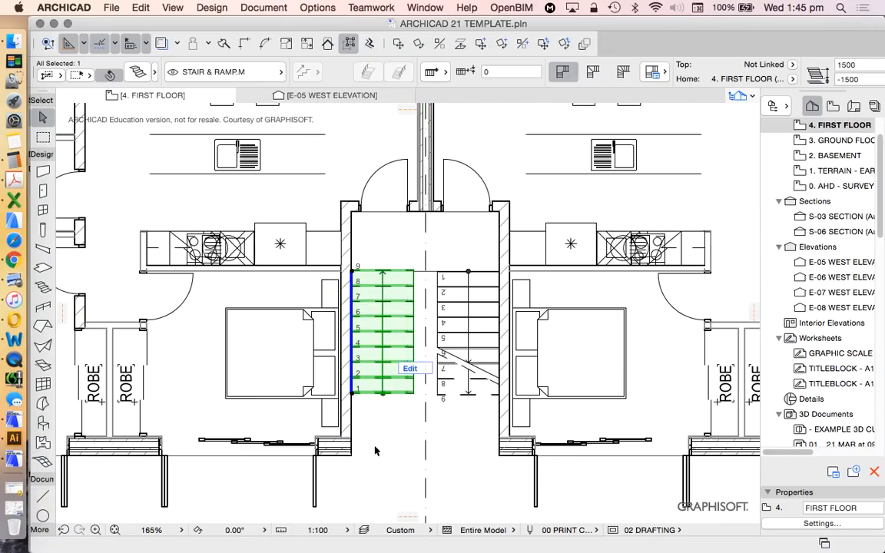
{"action": "left_click", "coordinate": [459, 248]}
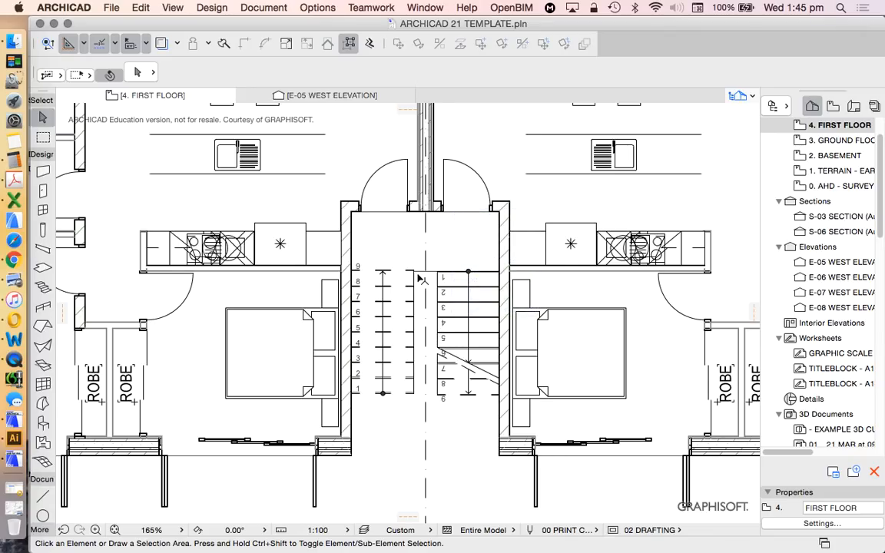
{"action": "scroll", "coordinate": [418, 223], "scroll_direction": "down", "scroll_amount": 3}
{"action": "scroll", "coordinate": [437, 326], "scroll_direction": "up", "scroll_amount": 3}
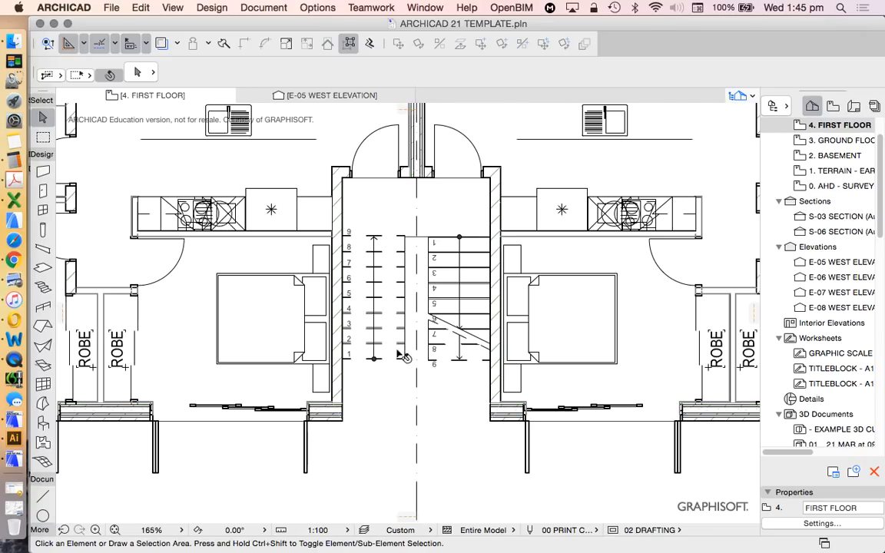
{"action": "scroll", "coordinate": [410, 280], "scroll_direction": "up", "scroll_amount": 1}
{"action": "scroll", "coordinate": [621, 234], "scroll_direction": "down", "scroll_amount": 1}
{"action": "scroll", "coordinate": [851, 140], "scroll_direction": "up", "scroll_amount": 2}
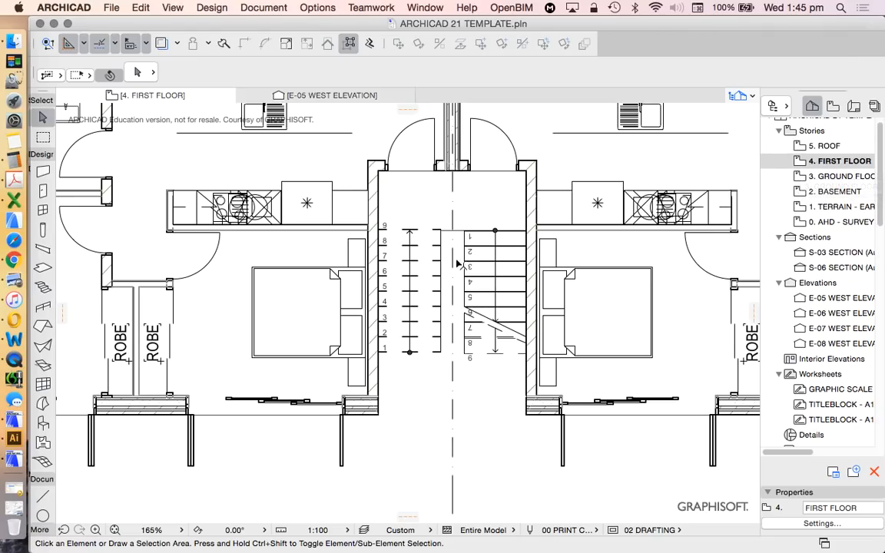
- Select the left-hand flight, landing slab and right-hand flight together to review them, and clear the selection
{"action": "left_click", "coordinate": [442, 352]}
{"action": "left_click", "coordinate": [524, 217], "text": "shift"}
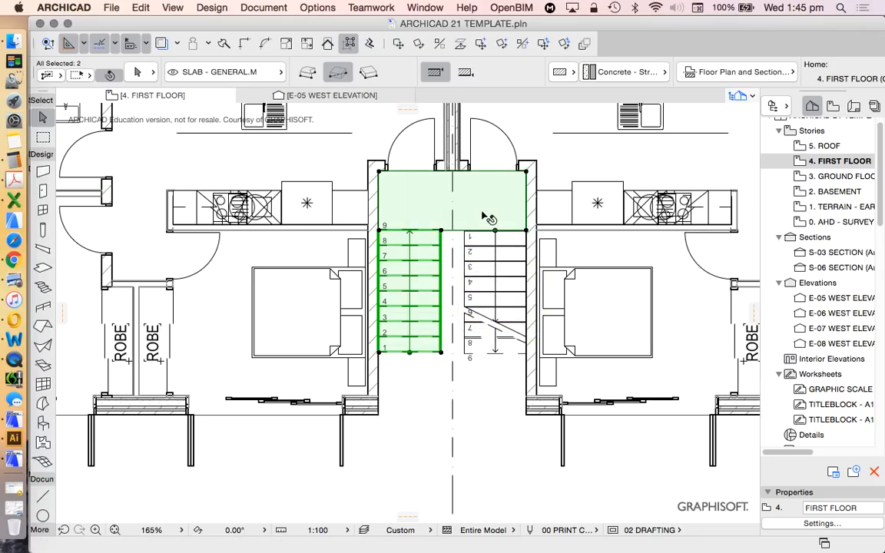
{"action": "left_click", "coordinate": [499, 249], "text": "shift"}
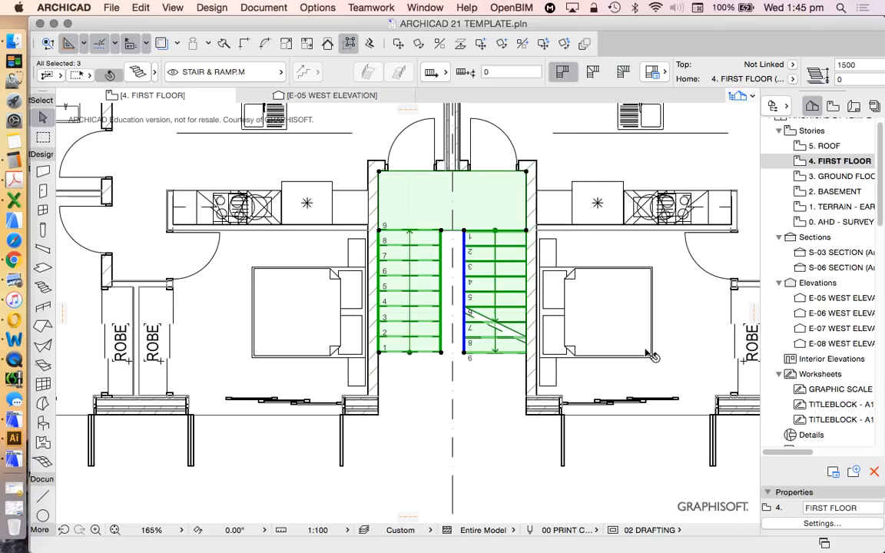
{"action": "left_click", "coordinate": [494, 374]}
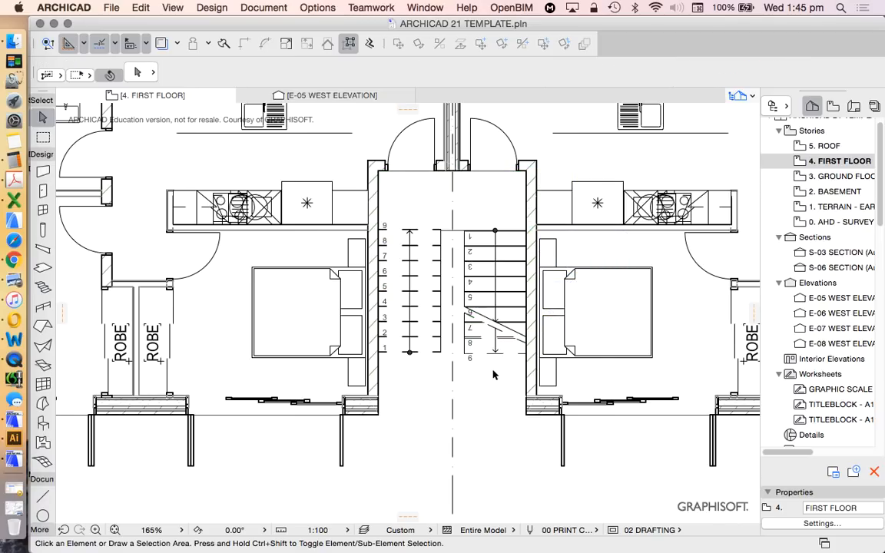
- Examine the stair in the context of the whole first floor plan, including the empty second entry recess
{"action": "scroll", "coordinate": [391, 392], "scroll_direction": "down", "scroll_amount": 2}
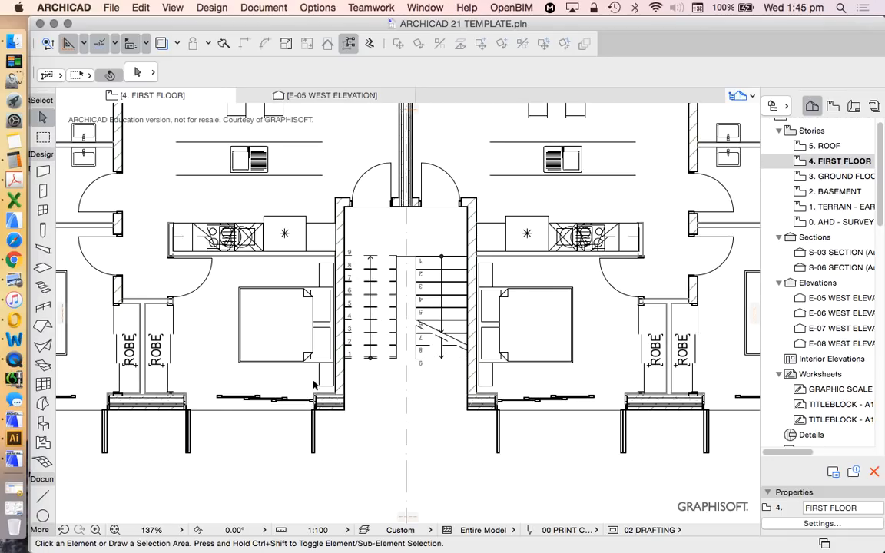
{"action": "scroll", "coordinate": [313, 384], "scroll_direction": "down", "scroll_amount": 10}
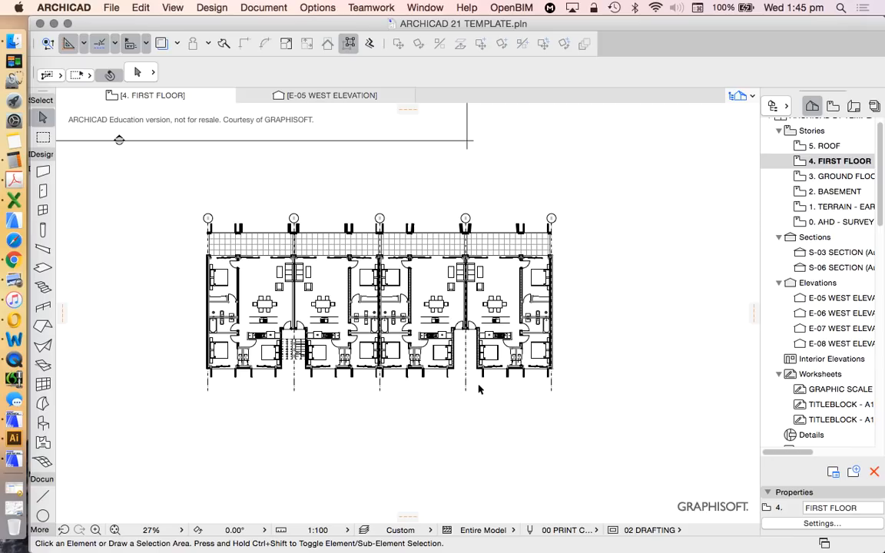
{"action": "scroll", "coordinate": [318, 364], "scroll_direction": "up", "scroll_amount": 8}
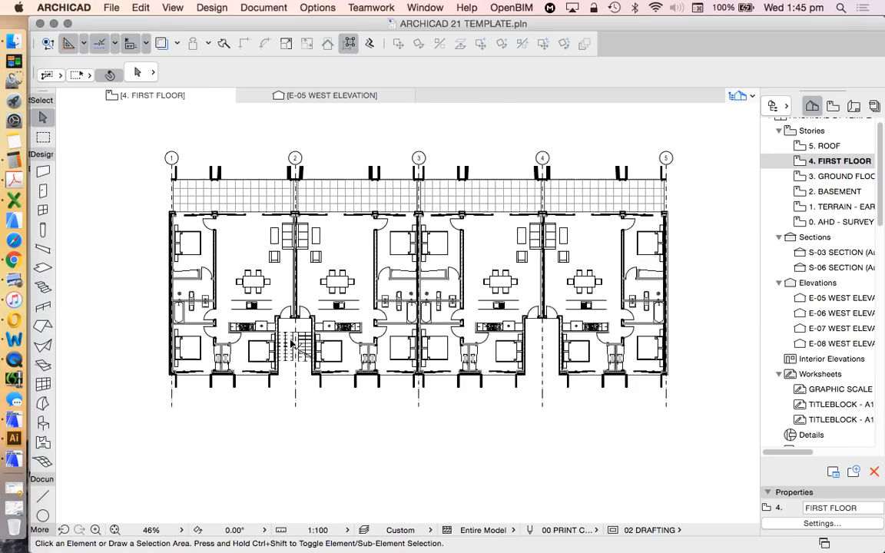
{"action": "scroll", "coordinate": [254, 371], "scroll_direction": "up", "scroll_amount": 2}
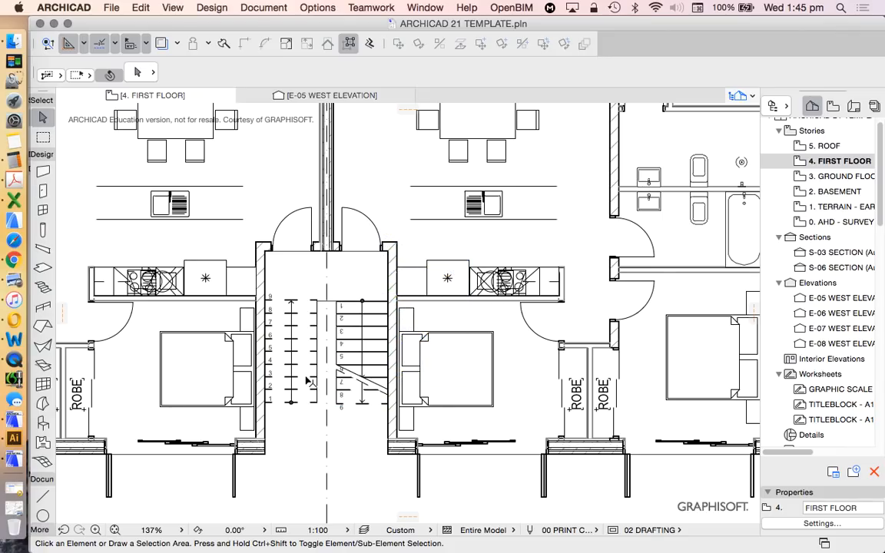
{"action": "scroll", "coordinate": [314, 396], "scroll_direction": "up", "scroll_amount": 3}
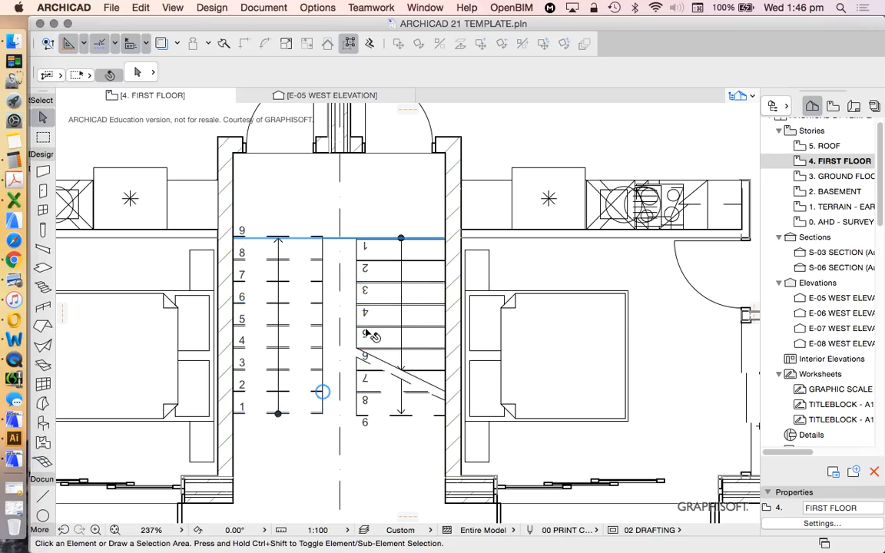
{"action": "scroll", "coordinate": [346, 349], "scroll_direction": "down", "scroll_amount": 5}
{"action": "scroll", "coordinate": [347, 345], "scroll_direction": "down", "scroll_amount": 3}
{"action": "scroll", "coordinate": [300, 359], "scroll_direction": "up", "scroll_amount": 6}
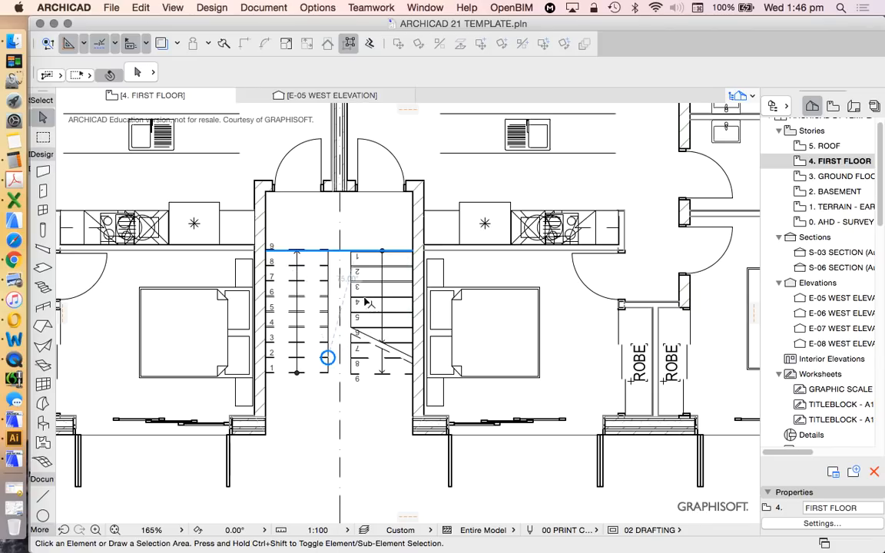
{"action": "scroll", "coordinate": [421, 300], "scroll_direction": "down", "scroll_amount": 3}
{"action": "scroll", "coordinate": [339, 407], "scroll_direction": "up", "scroll_amount": 2}
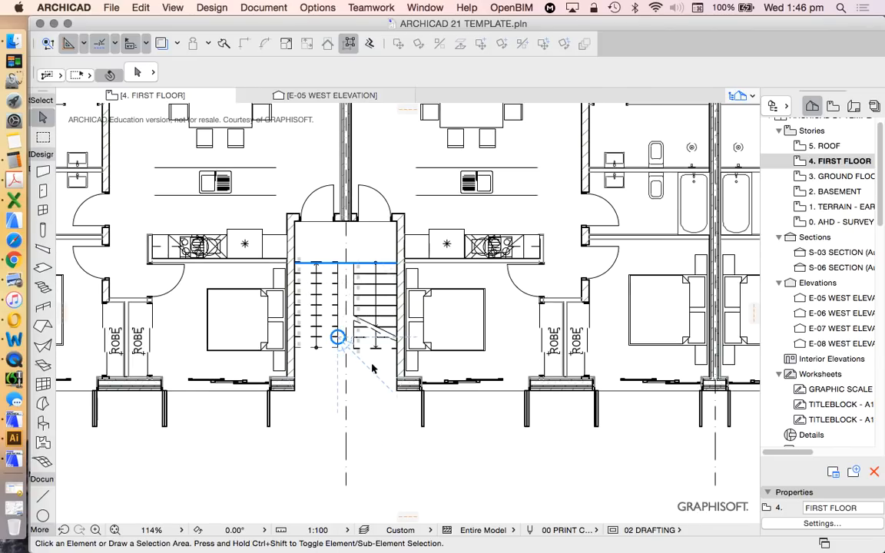
{"action": "scroll", "coordinate": [367, 368], "scroll_direction": "down", "scroll_amount": 2}
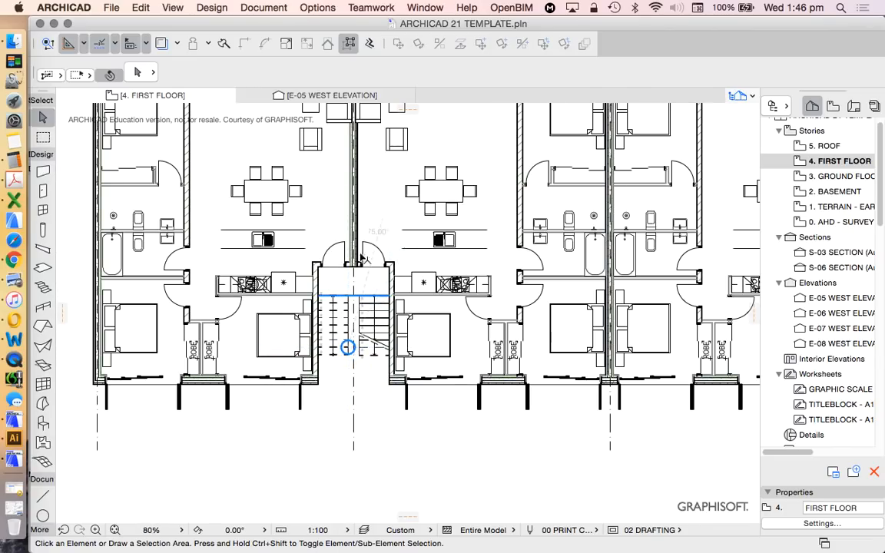
{"action": "scroll", "coordinate": [352, 275], "scroll_direction": "up", "scroll_amount": 2}
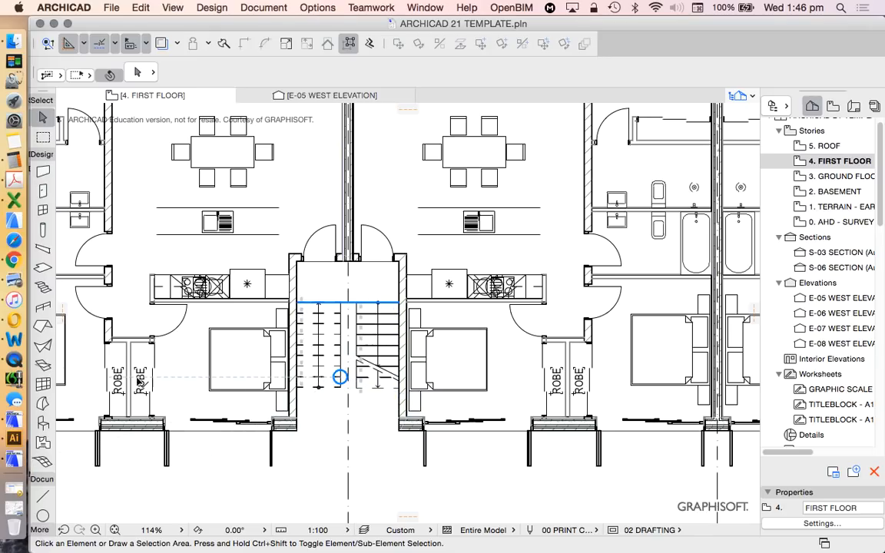
{"action": "left_click", "coordinate": [13, 361]}
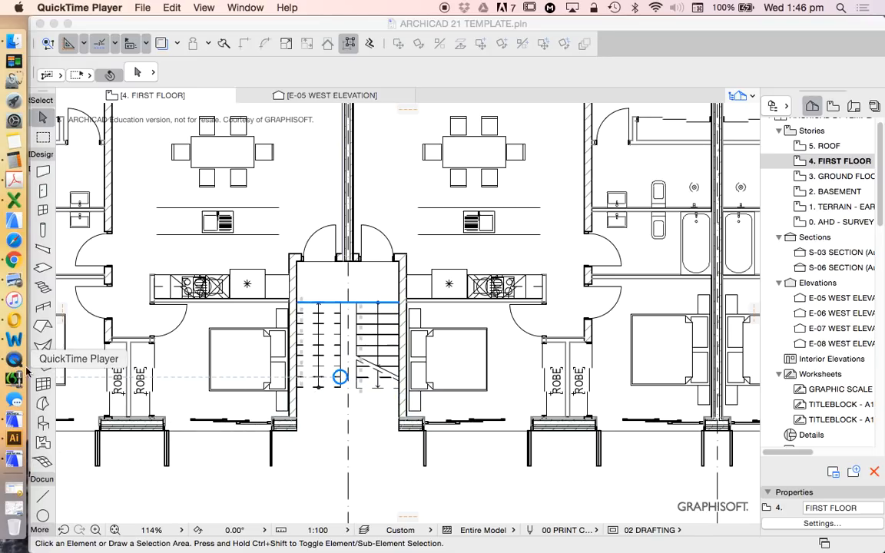